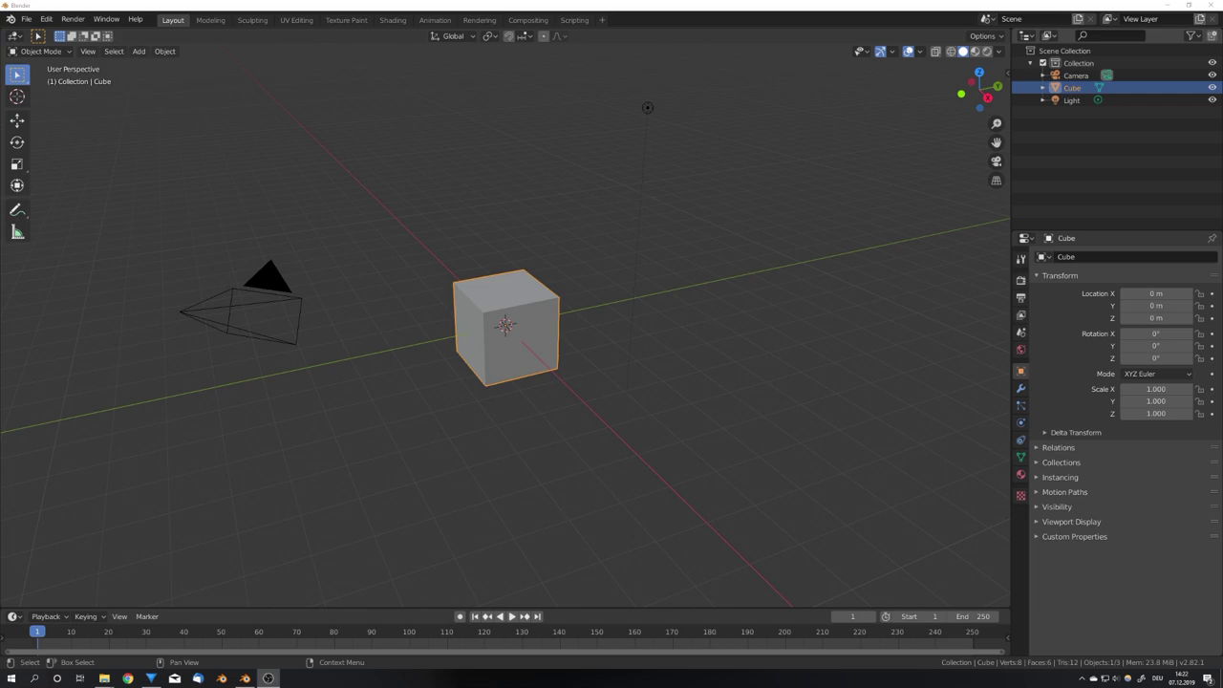
- Delete all default objects from the scene
key("a")
key("x")
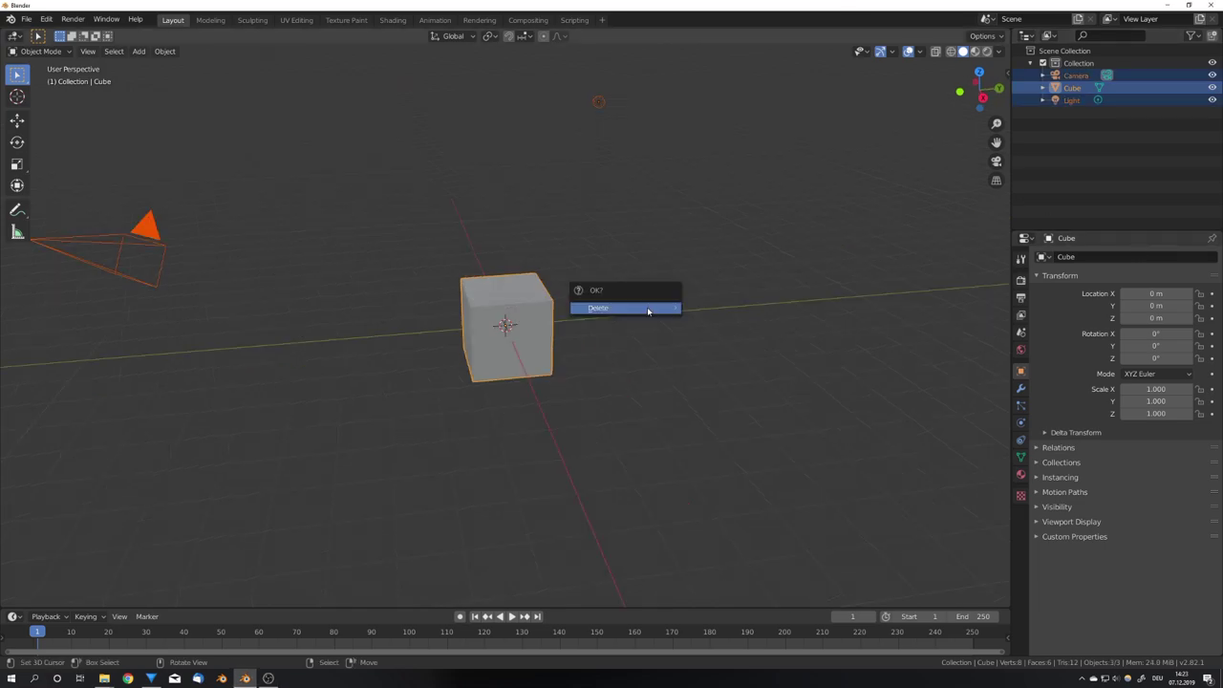
left_click(647, 308)
- Add a mesh cylinder at the origin with its cap fill type set to Nothing
key("shift+a")
mouse_move(638, 326)
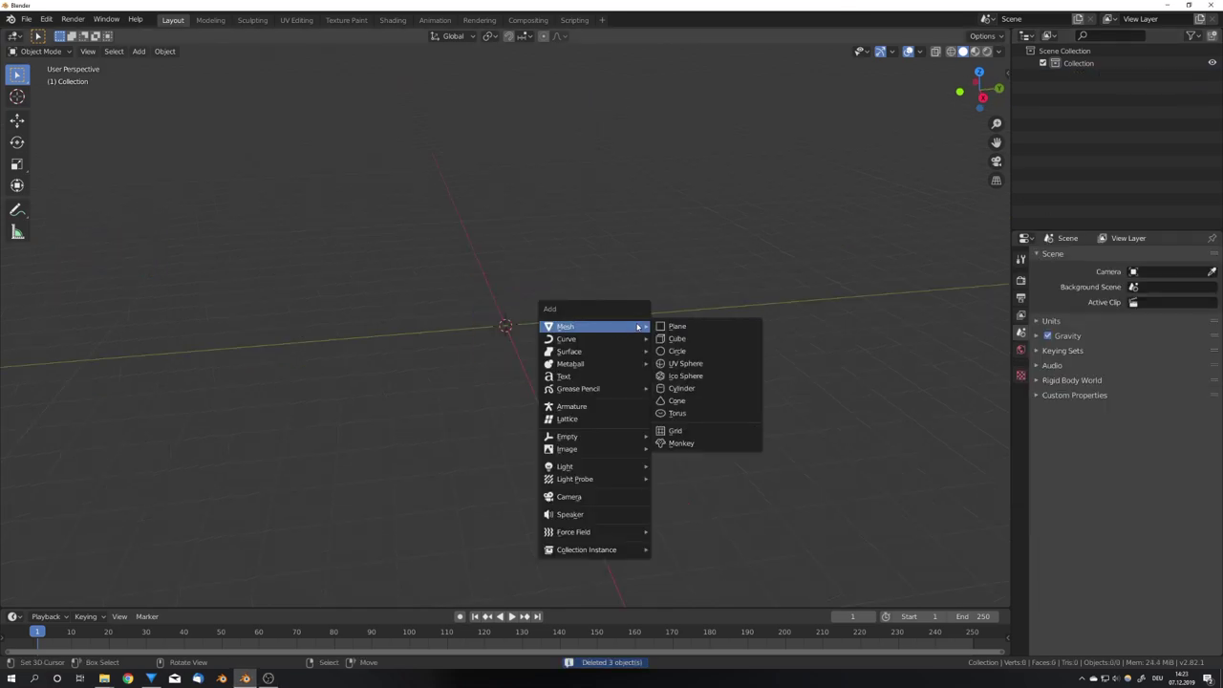
left_click(684, 388)
left_click(72, 597)
left_click(162, 490)
left_click(160, 507)
- Scale the cylinder down along Z into a low, thin ring and apply its scale
middle_click_drag(535, 374, 772, 382)
scroll(774, 384, "up", 6)
key("s")
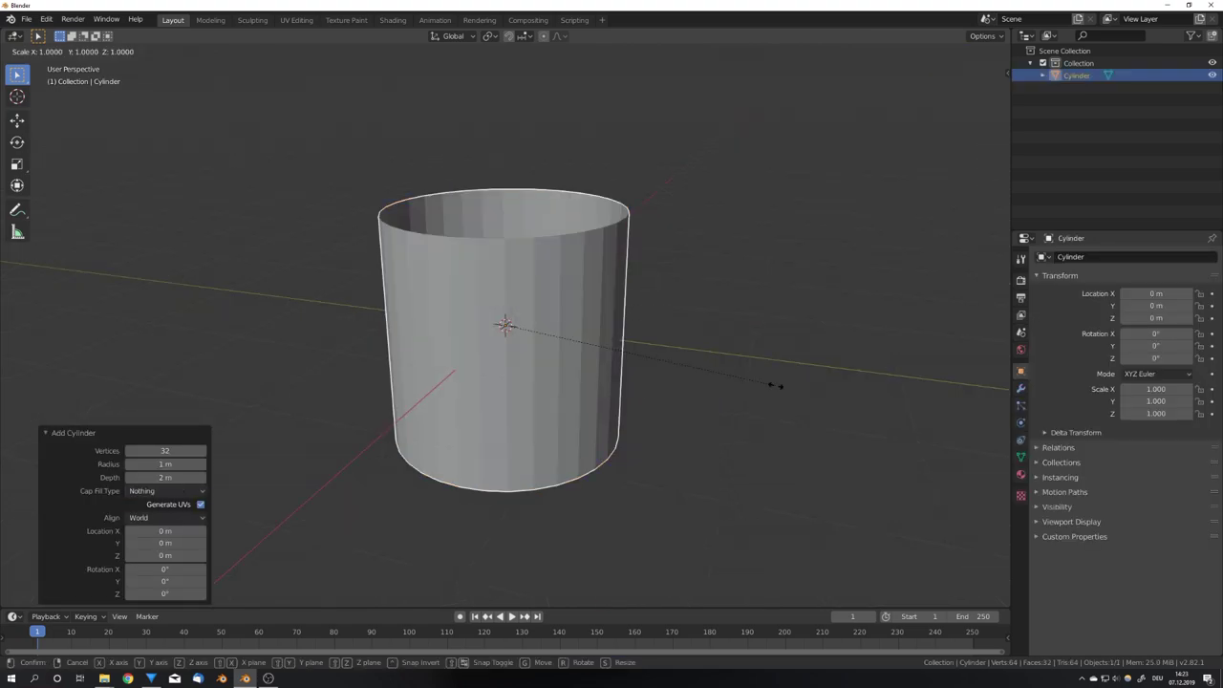
key("z")
key("Return")
key("s")
key("z")
left_click(599, 359)
key("ctrl+a")
left_click(545, 383)
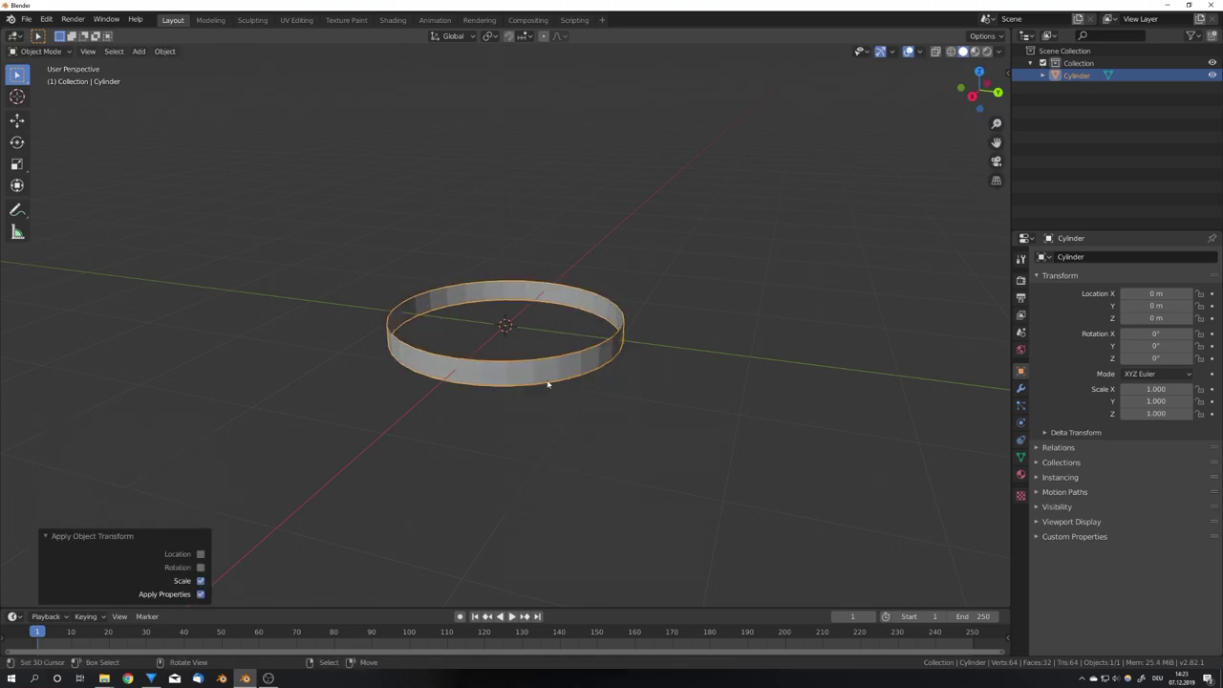
- Add a mesh circle at the ring's centre and scale it to about 0.646 so it fits inside
middle_click_drag(538, 379, 627, 382)
key("shift+a")
mouse_move(627, 382)
left_click(687, 402)
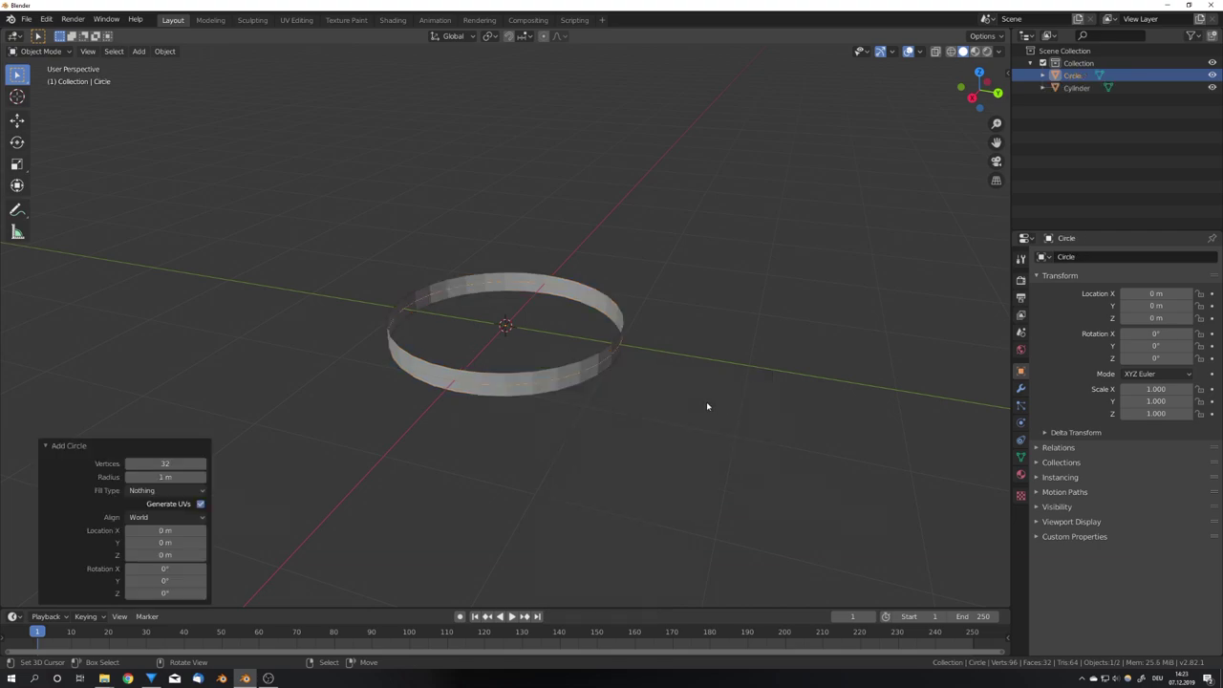
key("s")
left_click(545, 356)
- Extrude the circle's vertices upward along Z by about 0.225 m to form an inner ring
key("Tab")
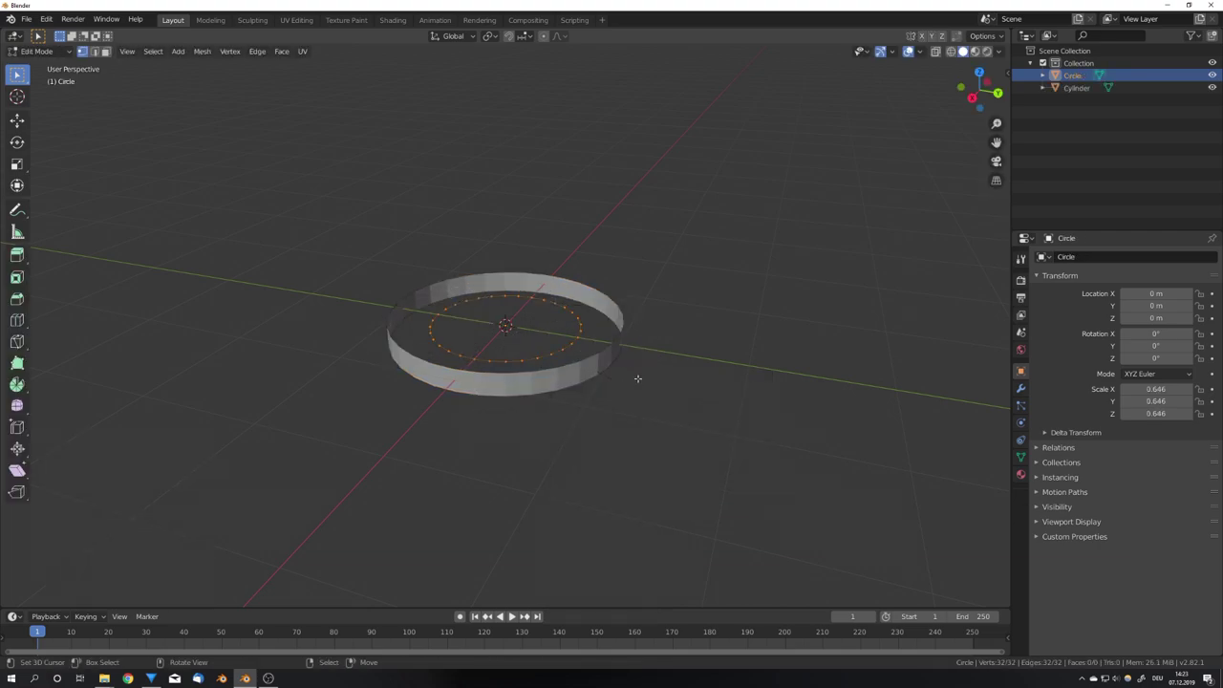
key("e")
key("z")
left_click(631, 367)
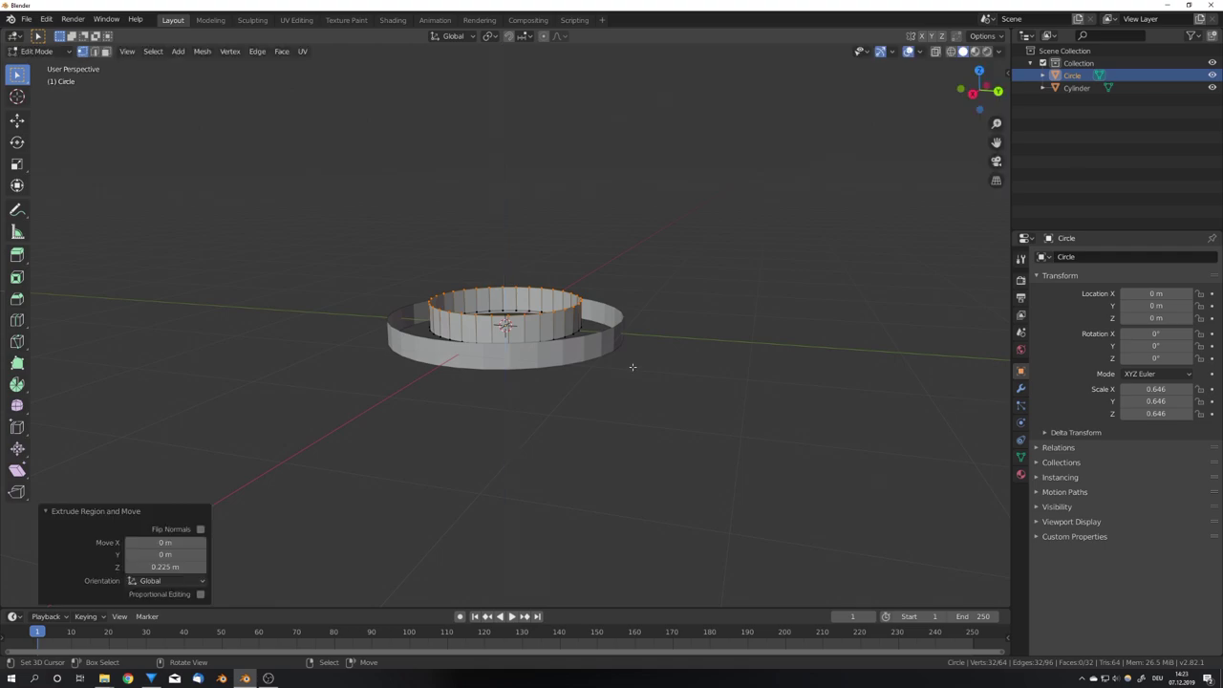
key("Tab")
- Try out a particle system on the inner ring in playback and delete that ring
scroll(568, 379, "up", 5)
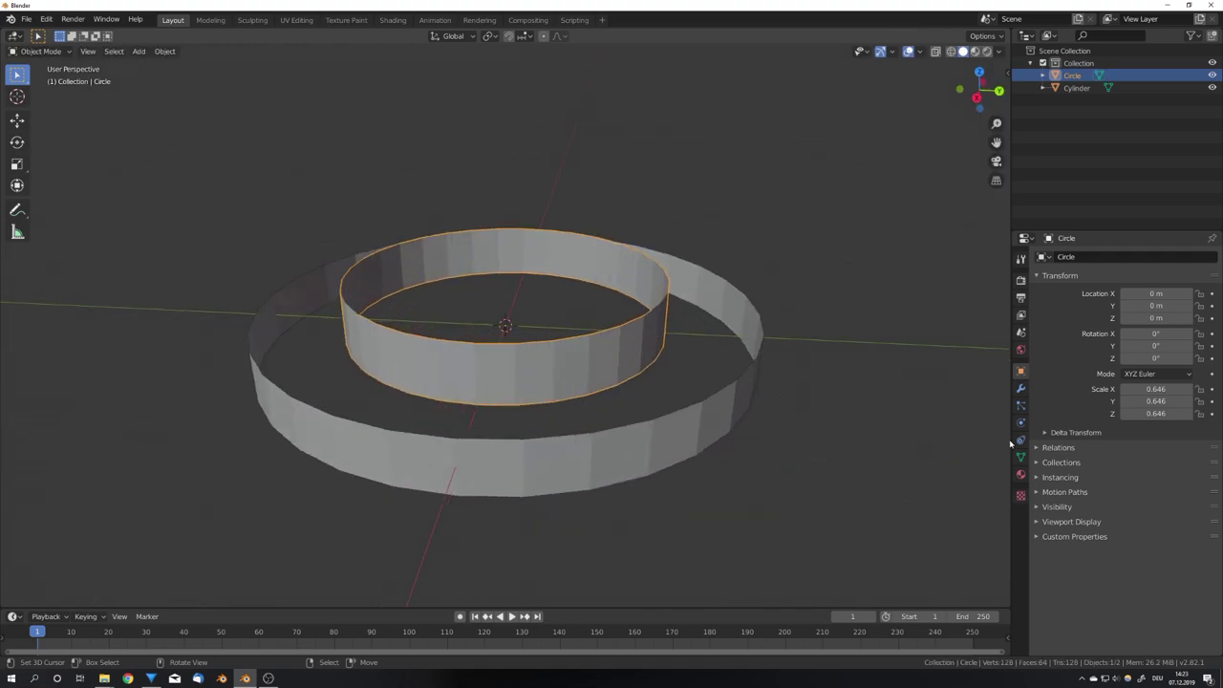
left_click(1019, 410)
left_click(1212, 259)
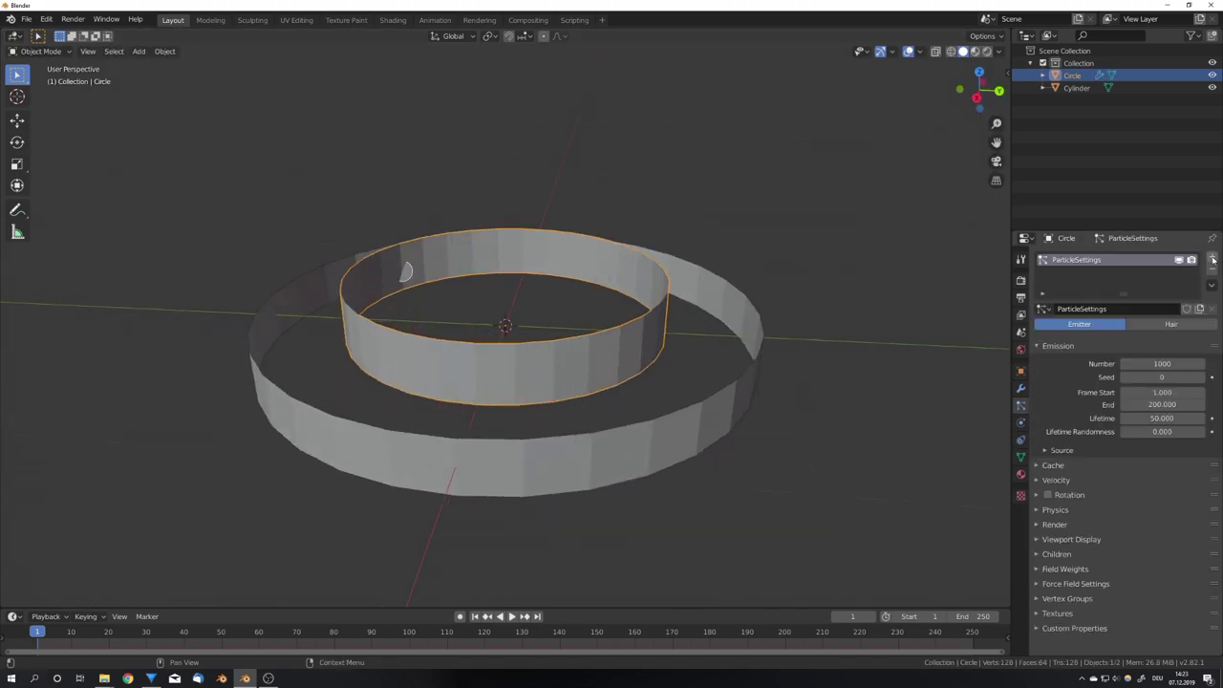
middle_click_drag(652, 369, 632, 364)
key("space")
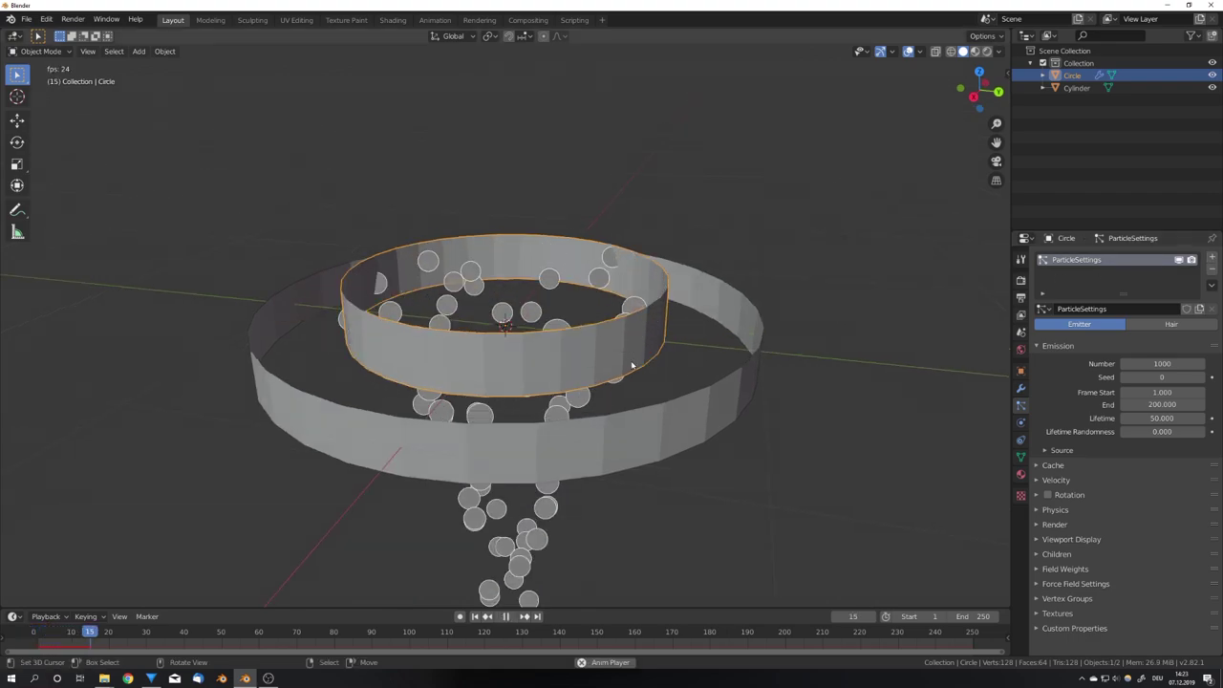
key("space")
key("Delete")
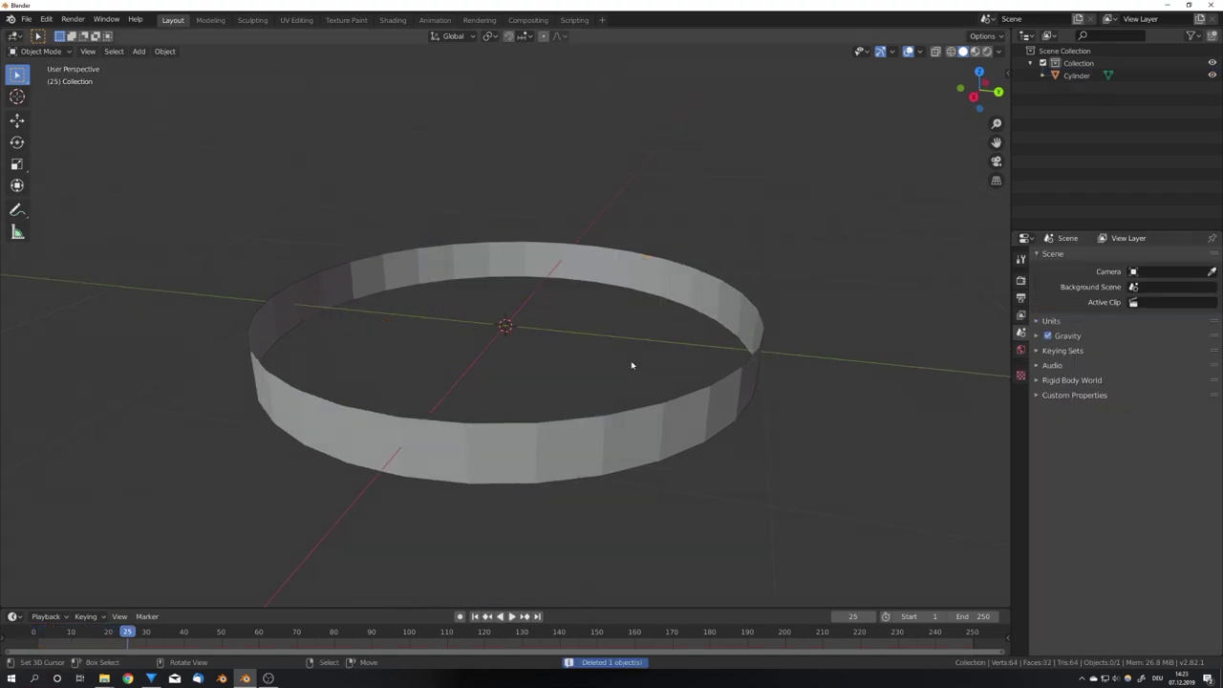
- Add an emitter particle system to the cylinder ring
left_click(698, 308)
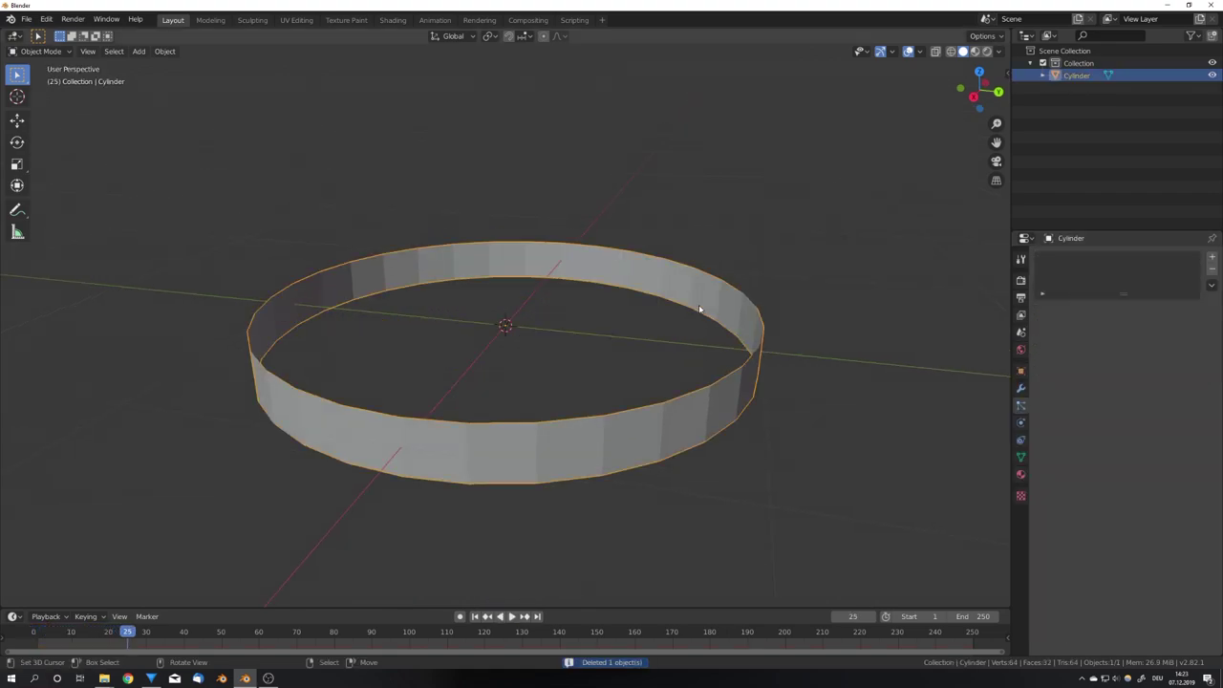
left_click(1212, 257)
middle_click_drag(726, 382, 696, 379)
- Play the animation from the first frame to examine how the ring emits its particles
key("shift+Left")
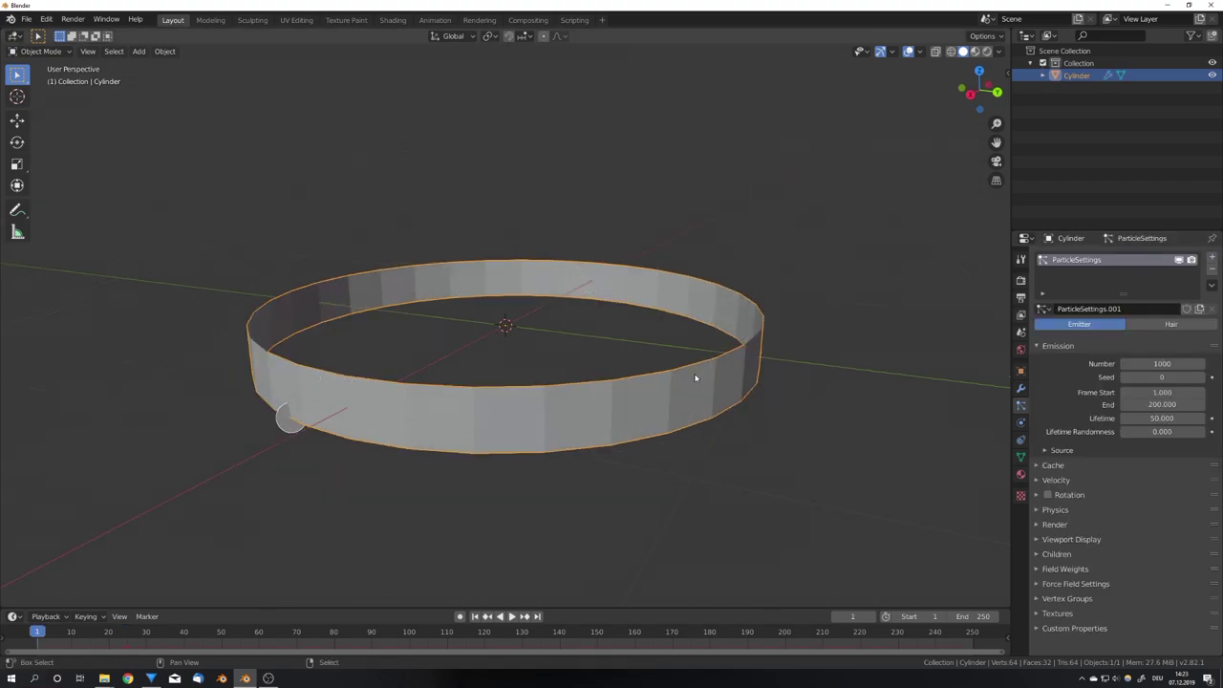
key("space")
scroll(689, 384, "down", 7)
middle_click_drag(687, 385, 617, 383)
key("space")
key("shift+Left")
key("space")
key("space")
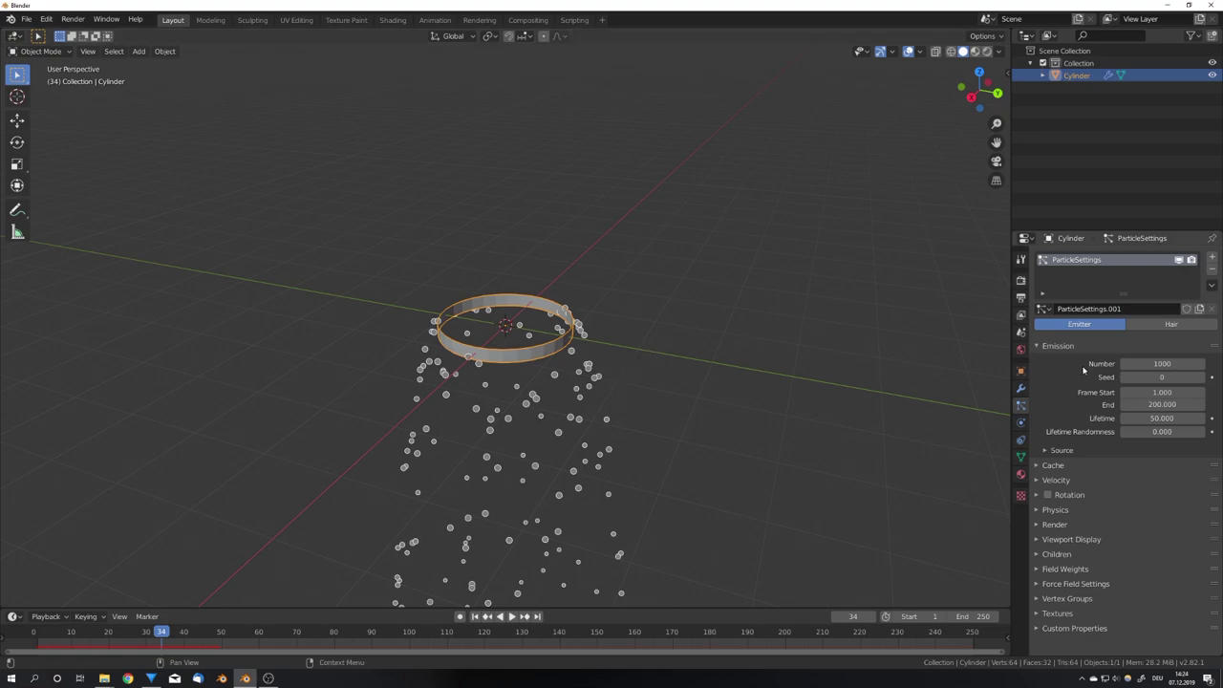
- Set the particle emission end frame to 3 and play back the short burst
left_click(1156, 404)
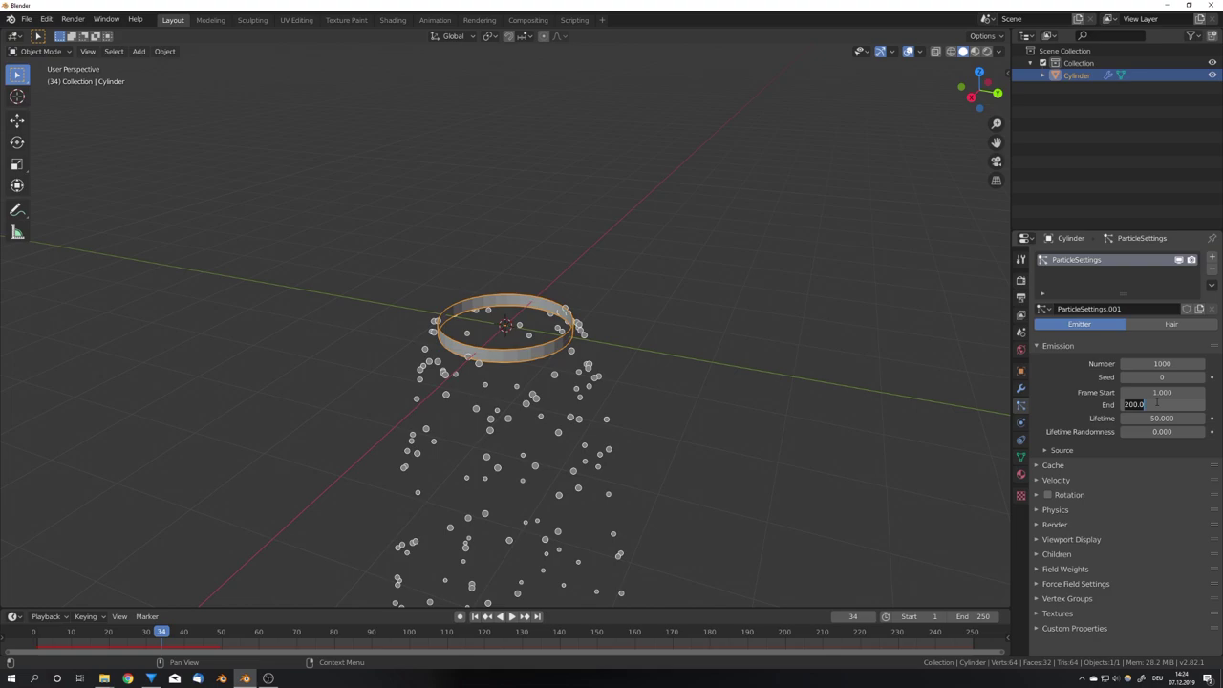
key("Return")
key("shift+Left")
key("space")
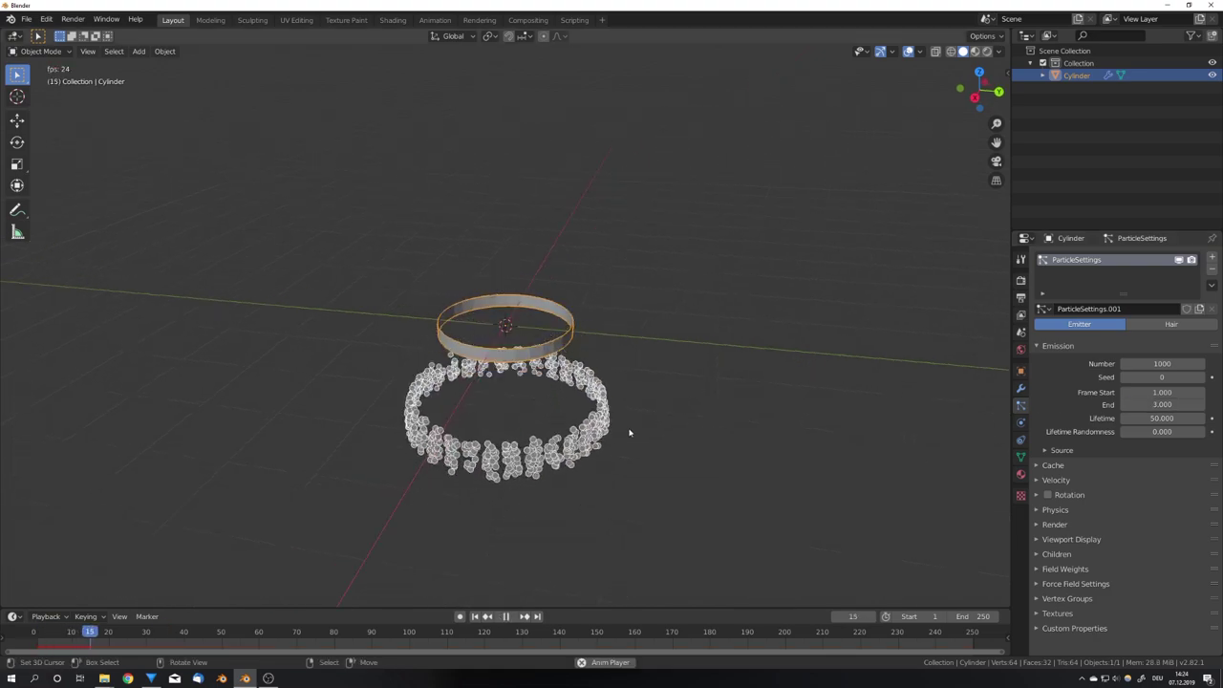
scroll(605, 423, "down", 10)
key("space")
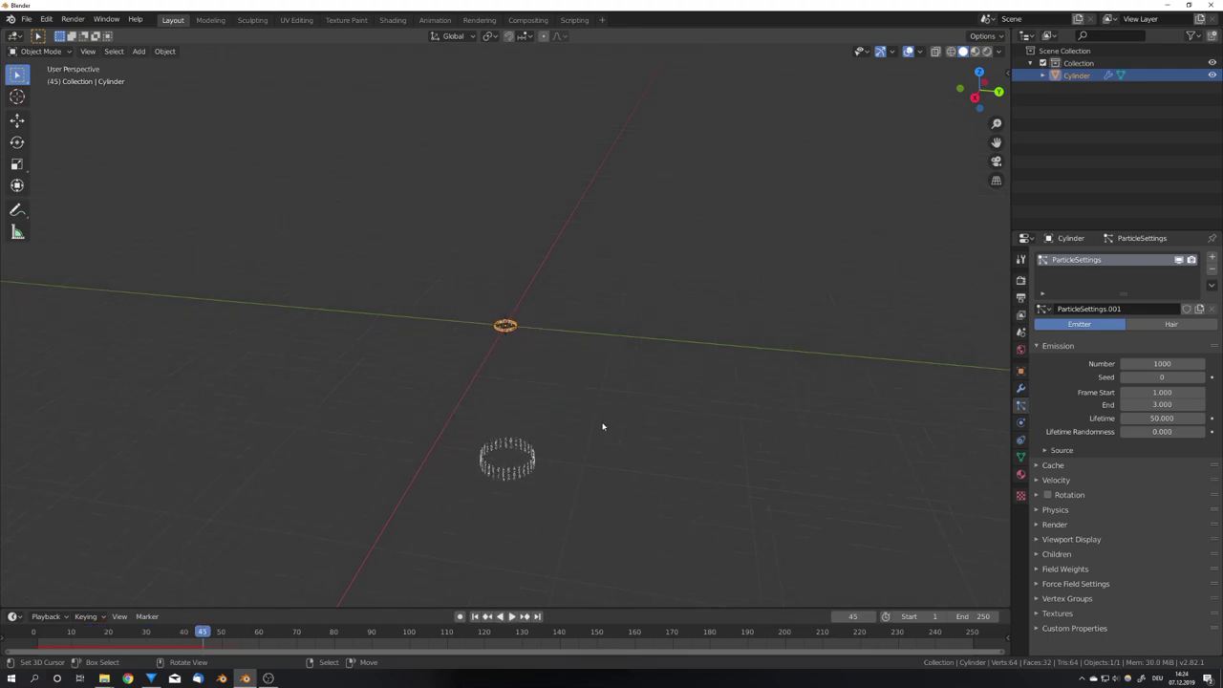
- Set the particle lifetime to 30 with a lifetime randomness of 1 and play back the result
left_click(1149, 418)
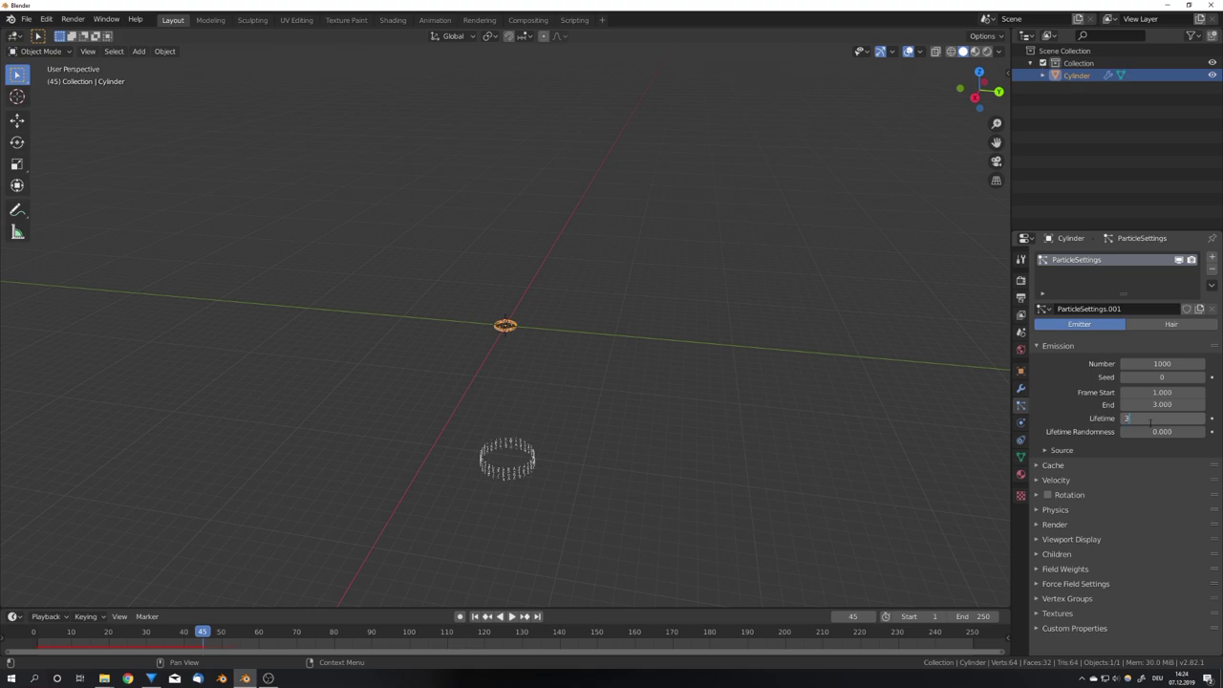
type("30")
key("Return")
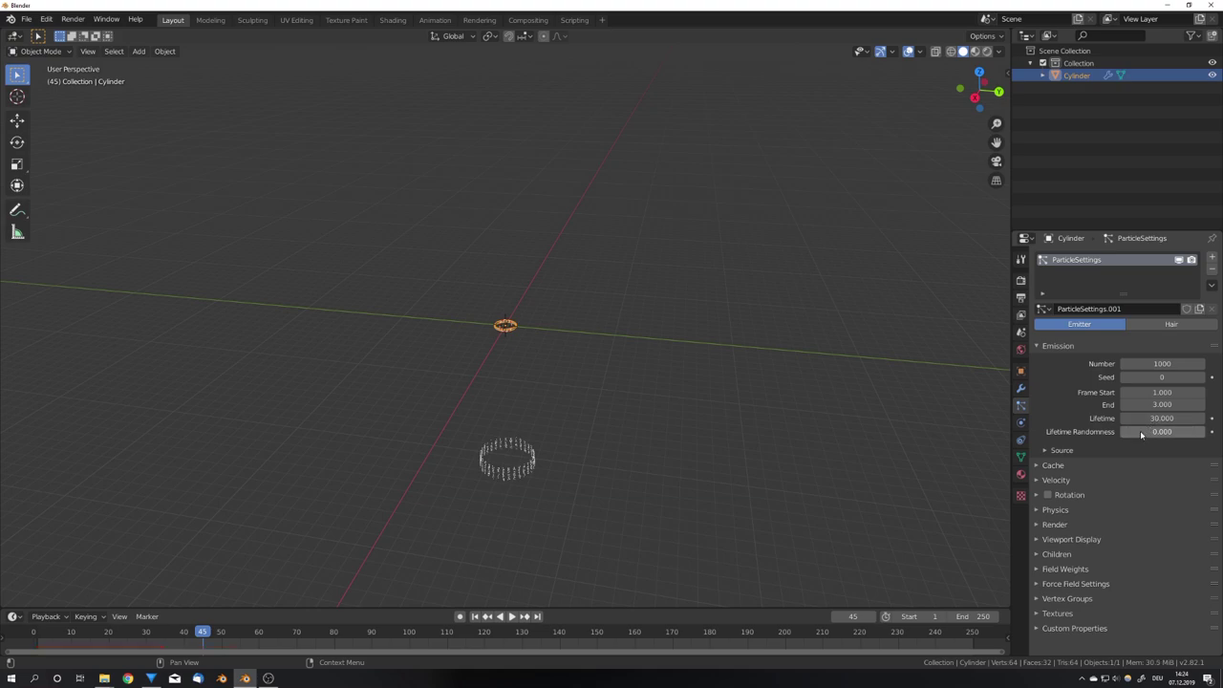
left_click(1140, 433)
key("Return")
middle_click_drag(678, 397, 692, 399)
key("shift+Left")
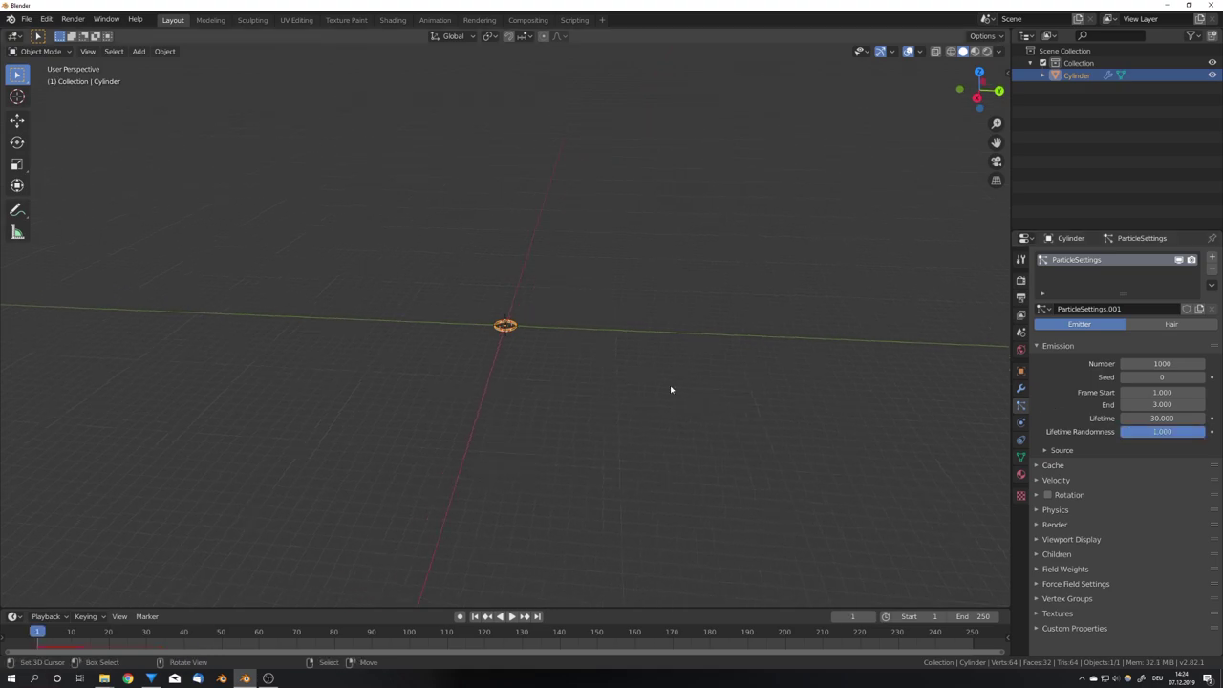
key("space")
middle_click_drag(582, 464, 503, 363)
scroll(583, 449, "up", 4)
key("space")
key("shift+Left")
- Set the particles' gravity field weight to 0 and play back the outward spread
left_click(1071, 583)
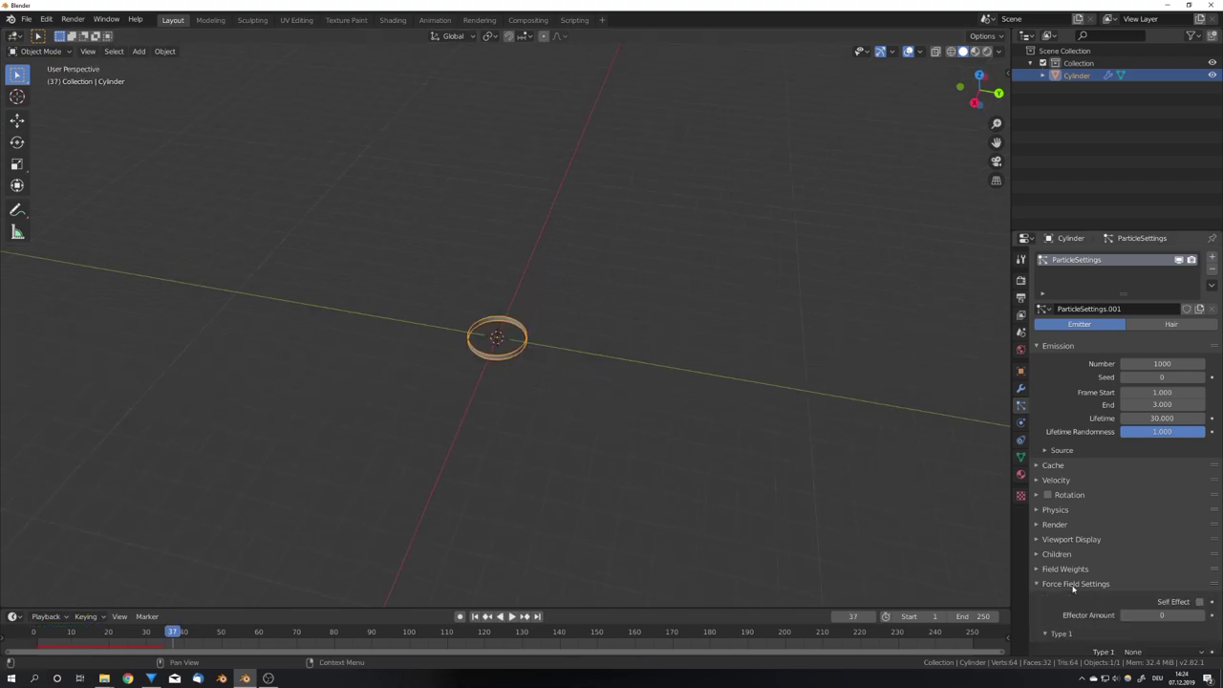
left_click(1064, 569)
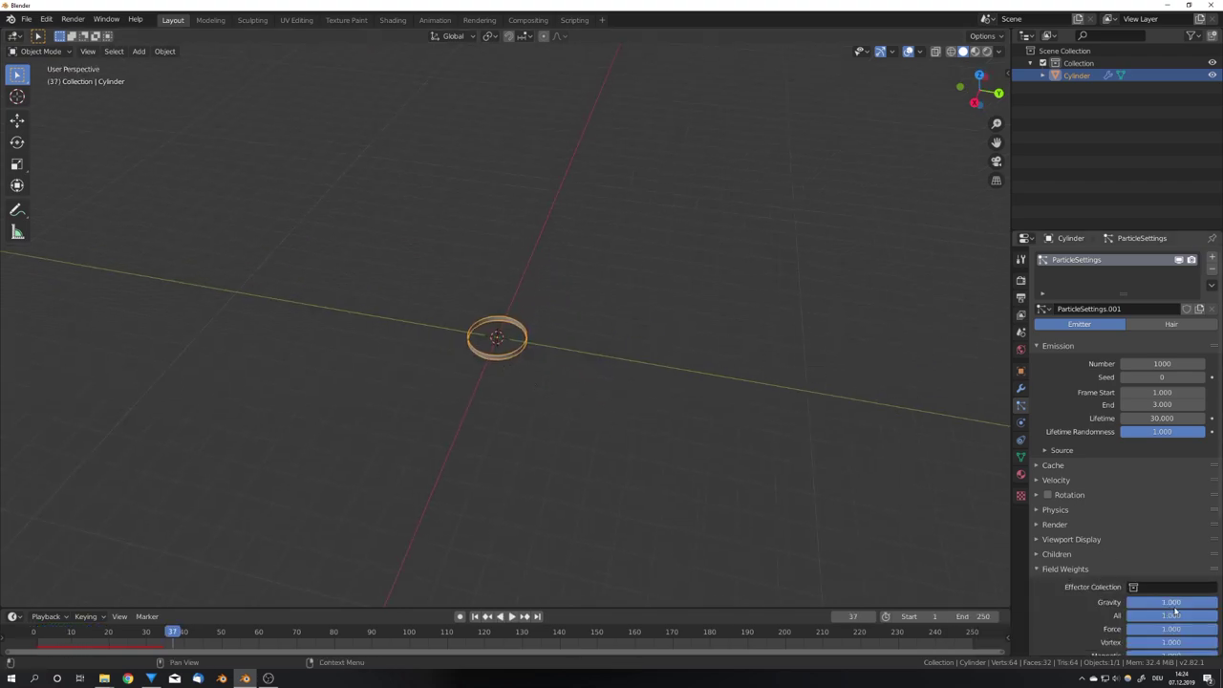
double_click(1173, 606)
type("0")
key("Return")
key("shift+Left")
middle_click_drag(730, 474, 644, 401)
key("space")
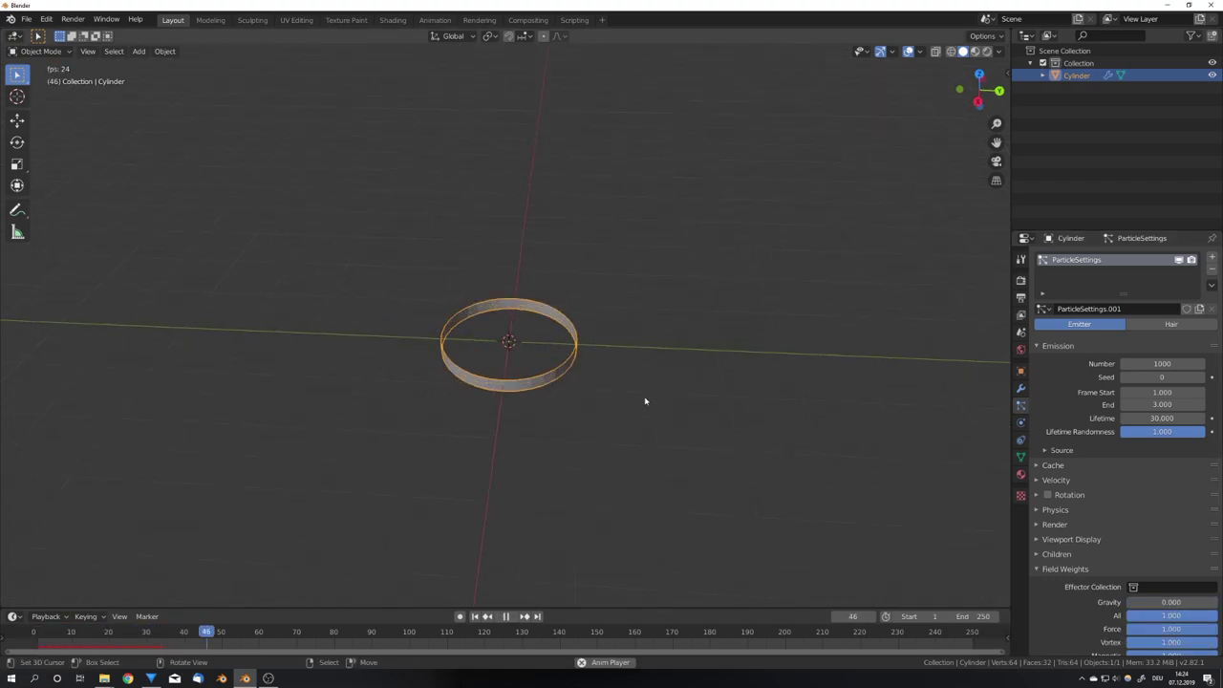
key("Escape")
key("space")
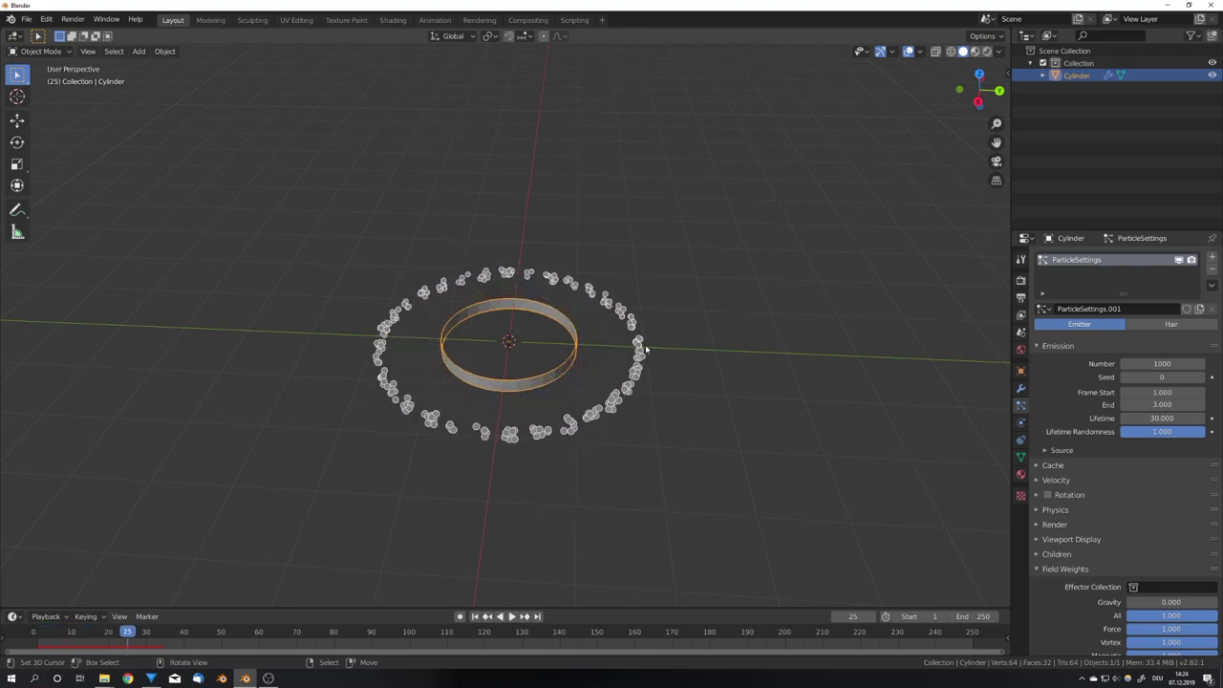
- Set the particles' normal velocity to 15 m/s
middle_click_drag(645, 401, 630, 375)
left_click(1051, 481)
double_click(1148, 497)
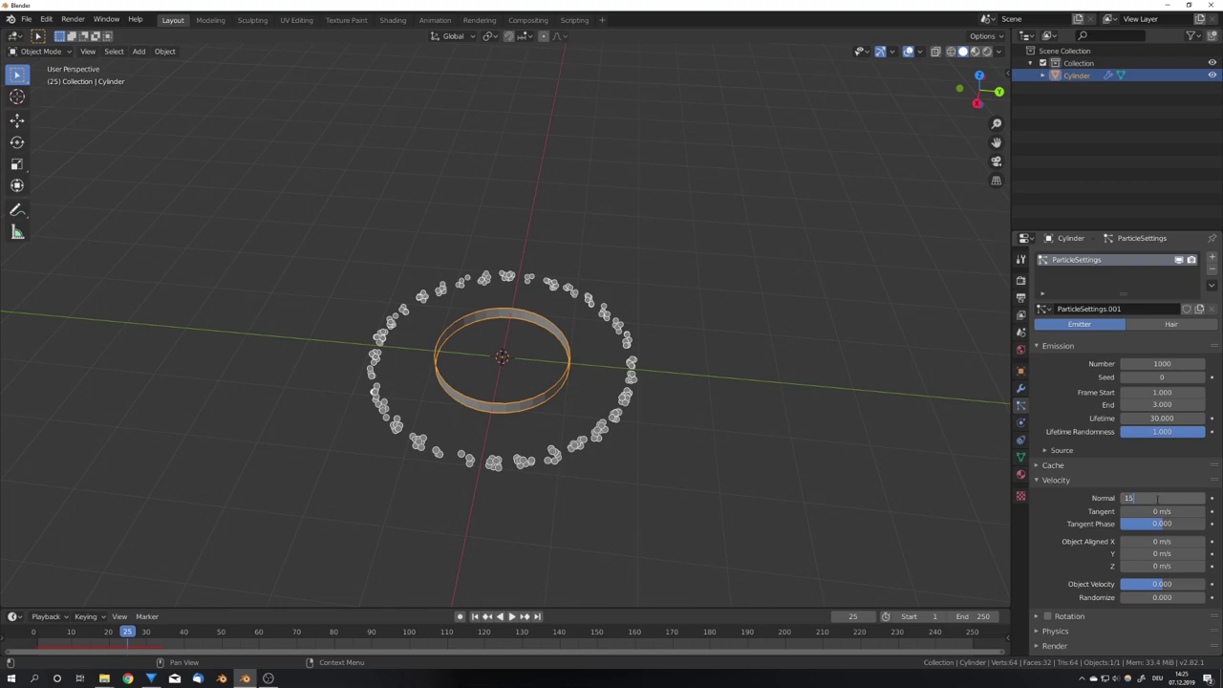
type("15")
key("Return")
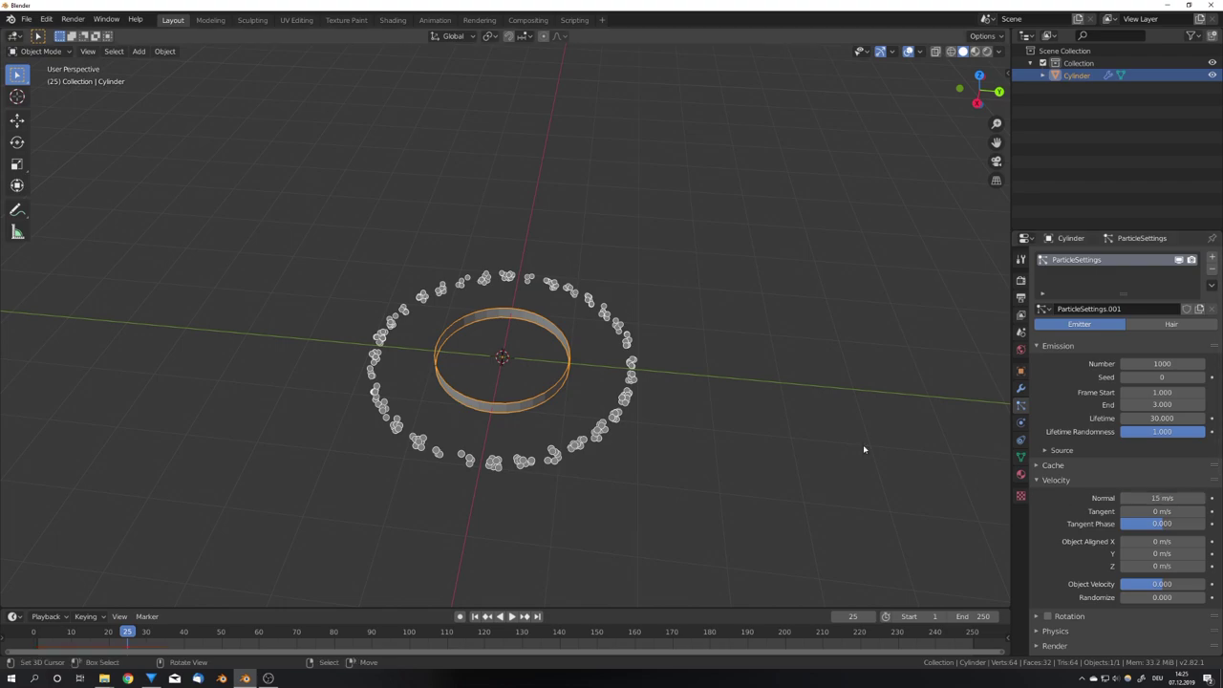
- Play back the faster burst and examine how the particles are distributed around the ring
key("shift+Left")
key("space")
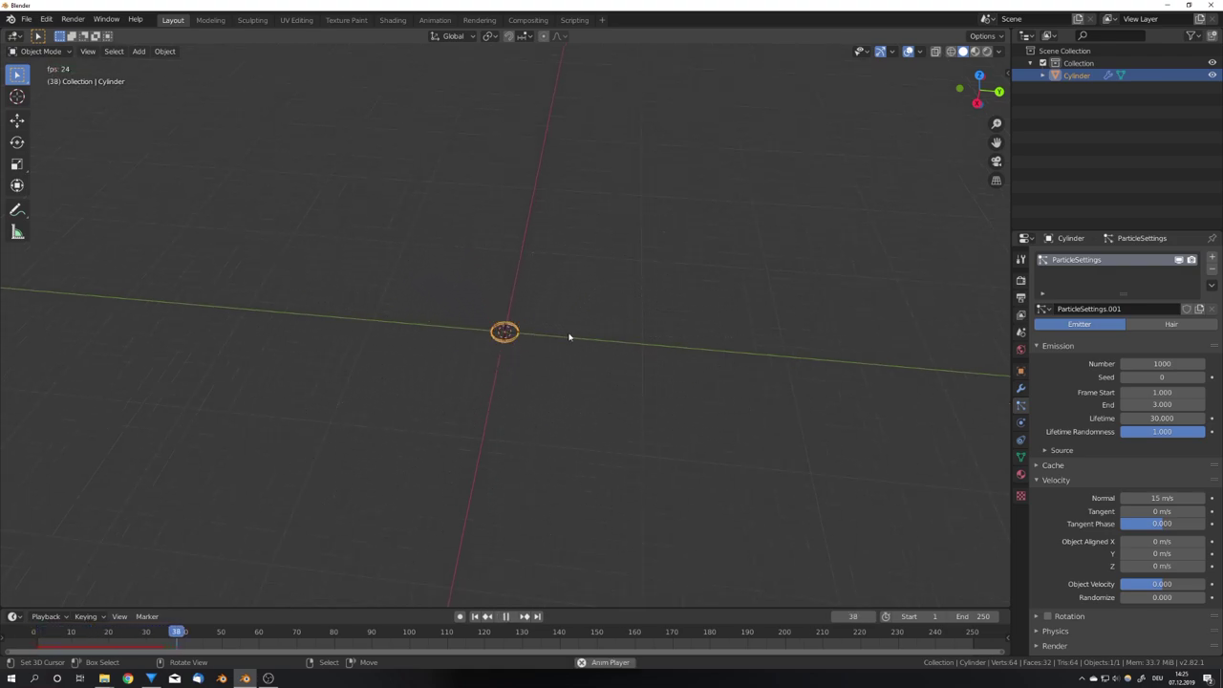
key("space")
middle_click_drag(559, 346, 564, 409)
key("shift+Left")
key("space")
key("space")
scroll(564, 410, "up", 5)
middle_click_drag(743, 432, 551, 374, "shift")
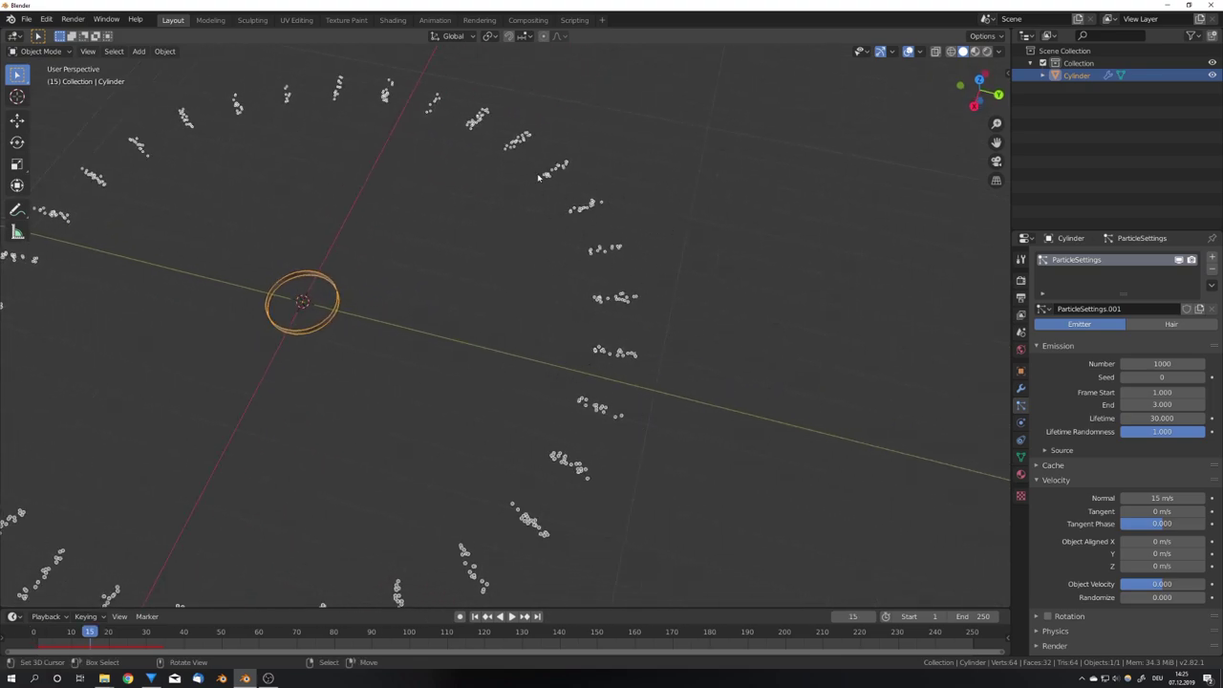
- Add a level 1 Subdivision Surface modifier to the ring and hide its particle system in the viewport
middle_click_drag(540, 177, 581, 438)
scroll(570, 407, "up", 4)
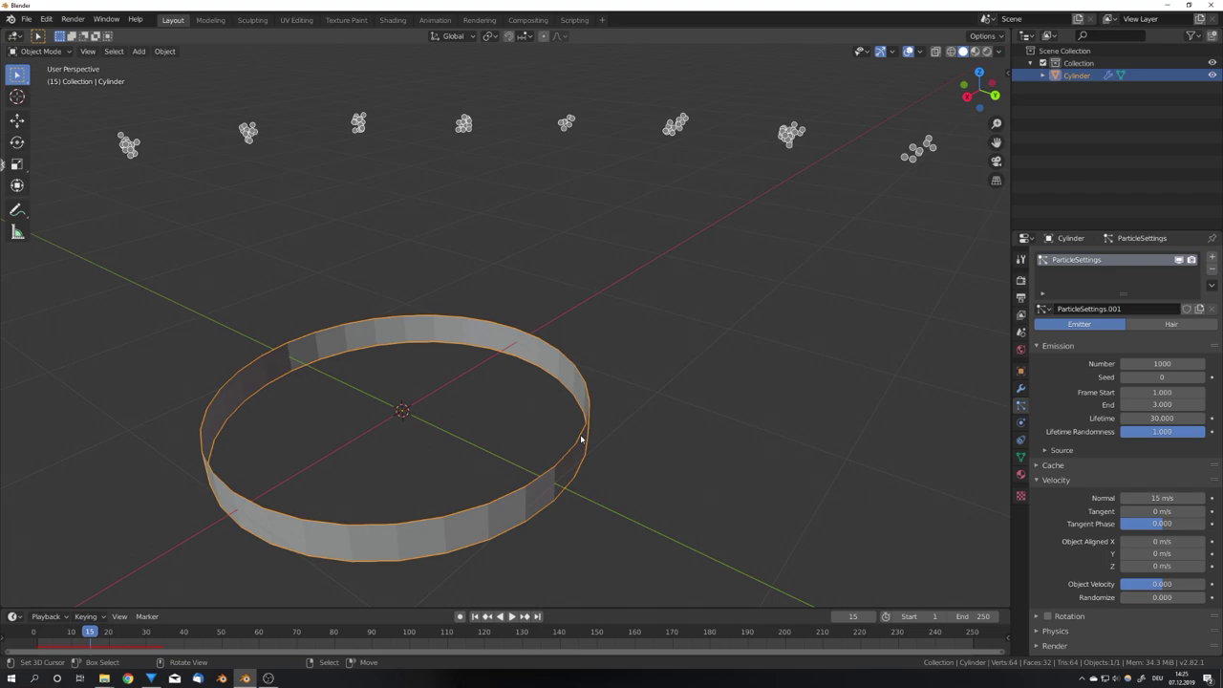
left_click(1020, 387)
key("ctrl+1")
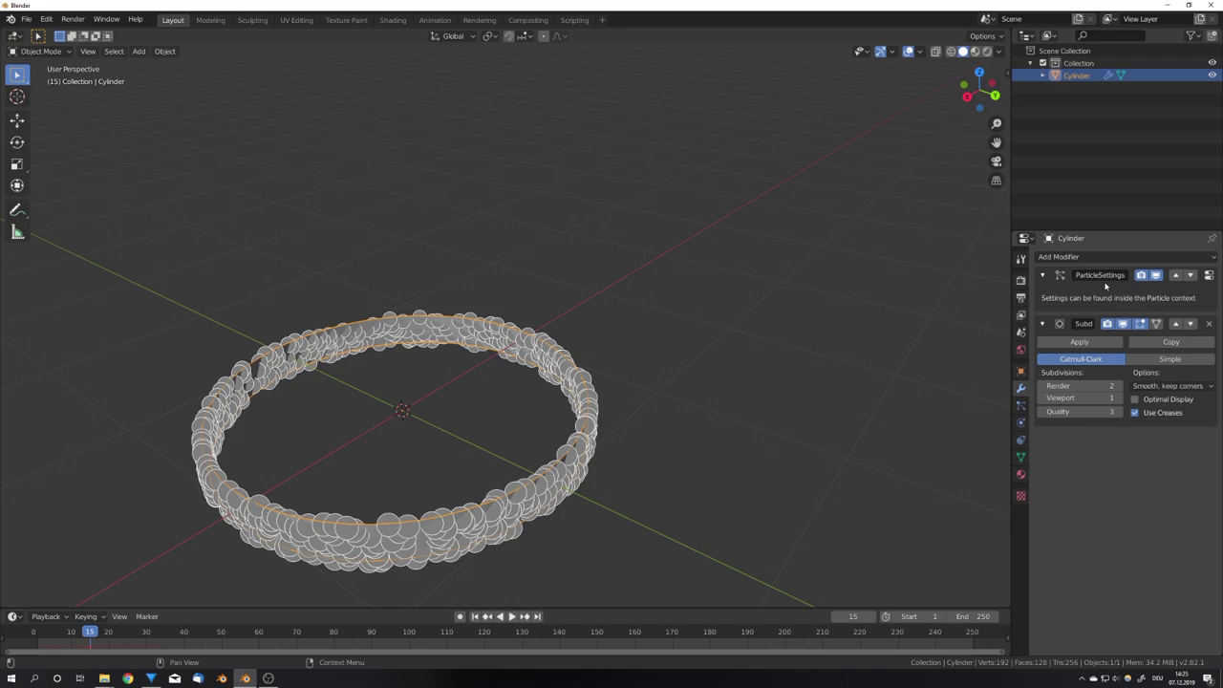
left_click(1156, 275)
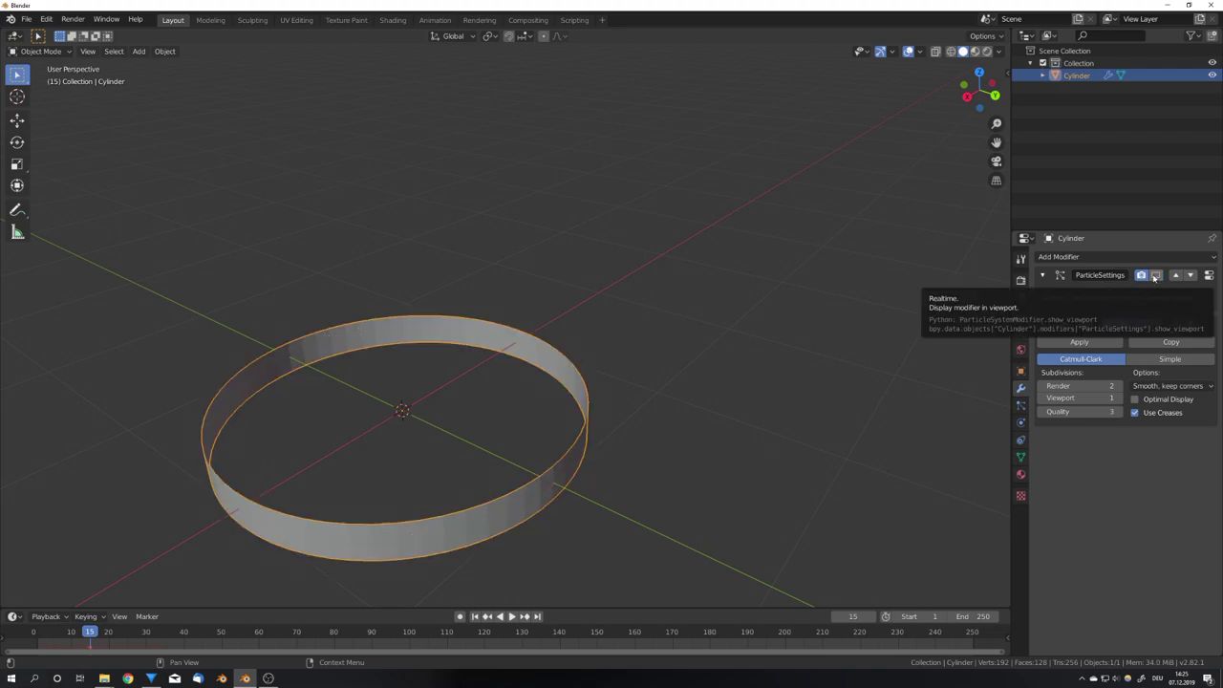
- Raise the Subdivision Surface modifier's viewport level to 3
middle_click_drag(650, 421, 664, 408)
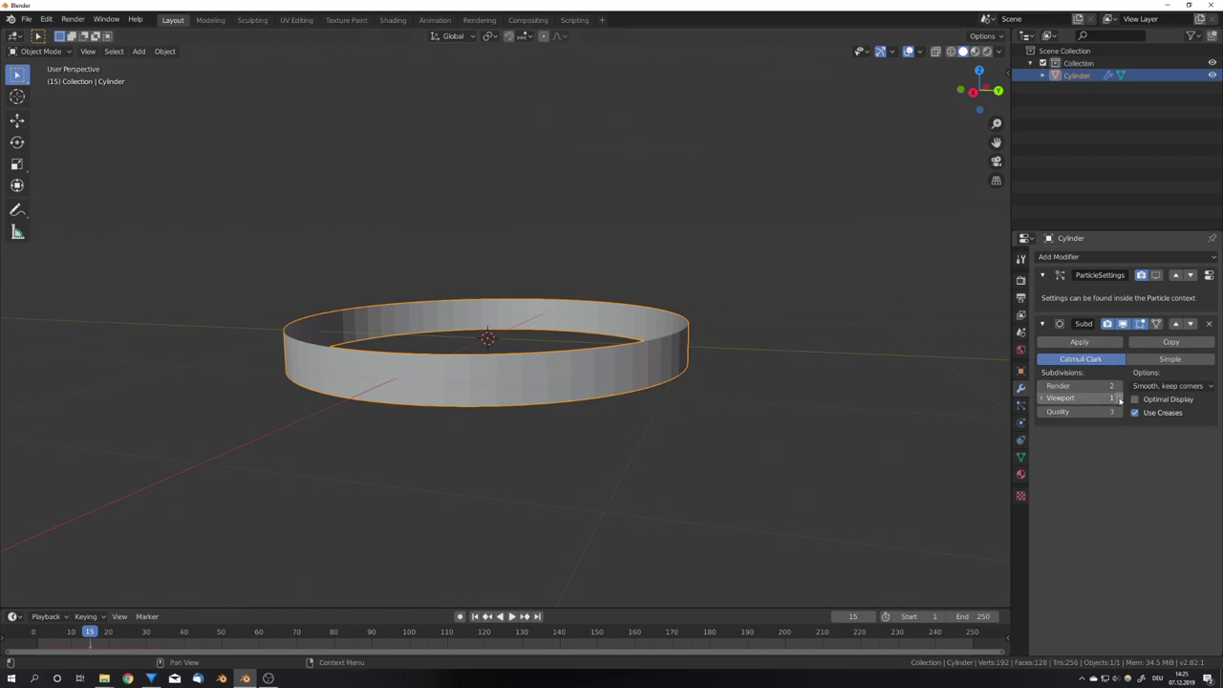
left_click(1120, 399)
left_click(1120, 400)
- Move the Subdivision Surface modifier above the particle system in the ring's modifier stack
middle_click_drag(723, 381, 716, 416)
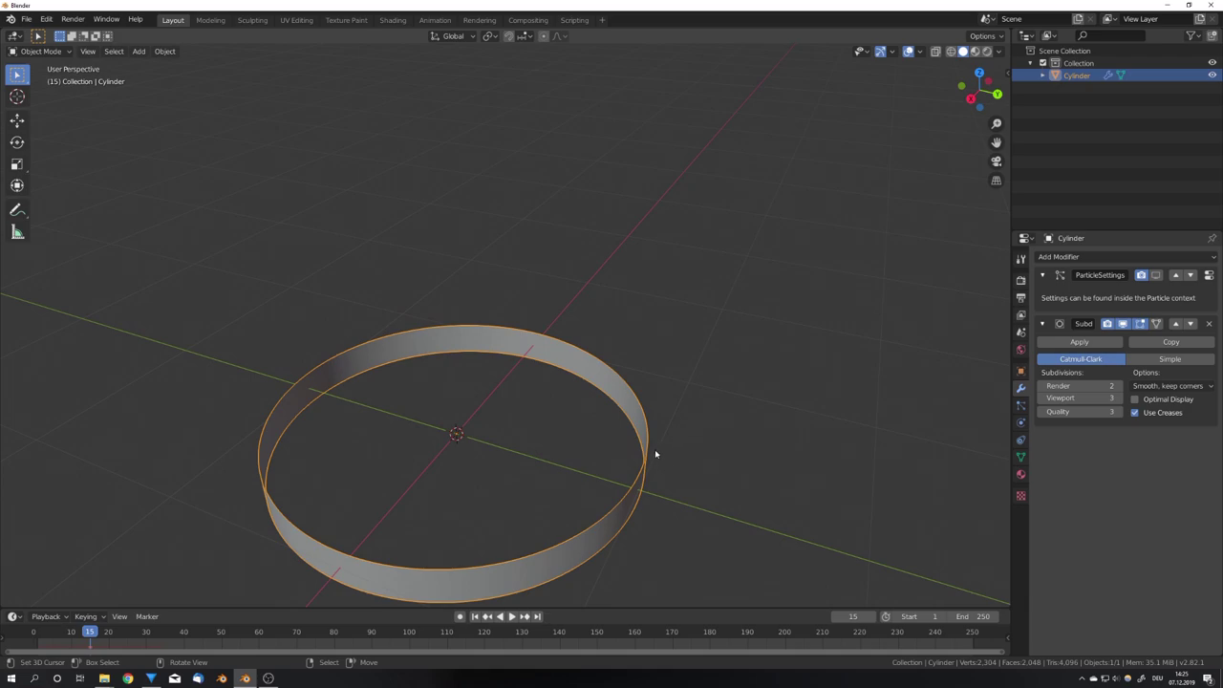
scroll(573, 441, "down", 5)
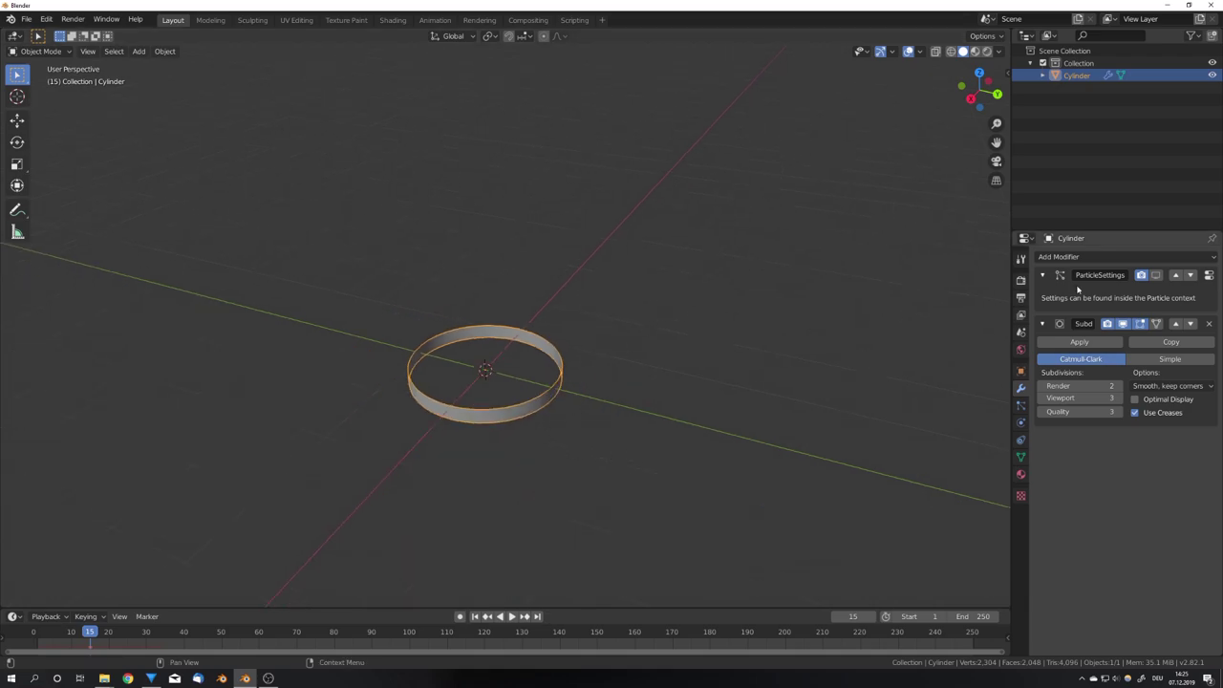
left_click(1176, 323)
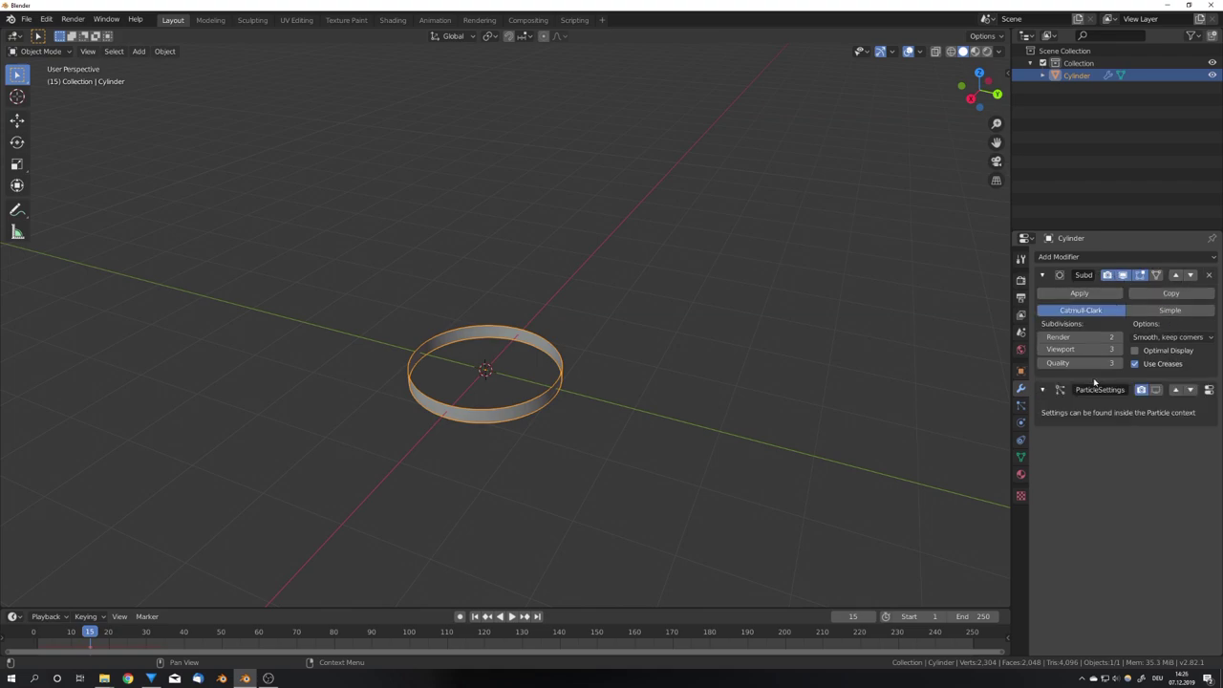
- Re-enable the ring's particle system in the viewport and play back the burst from frame 1
left_click(1157, 391)
middle_click_drag(799, 354, 810, 358)
key("shift+Left")
scroll(644, 335, "down", 4)
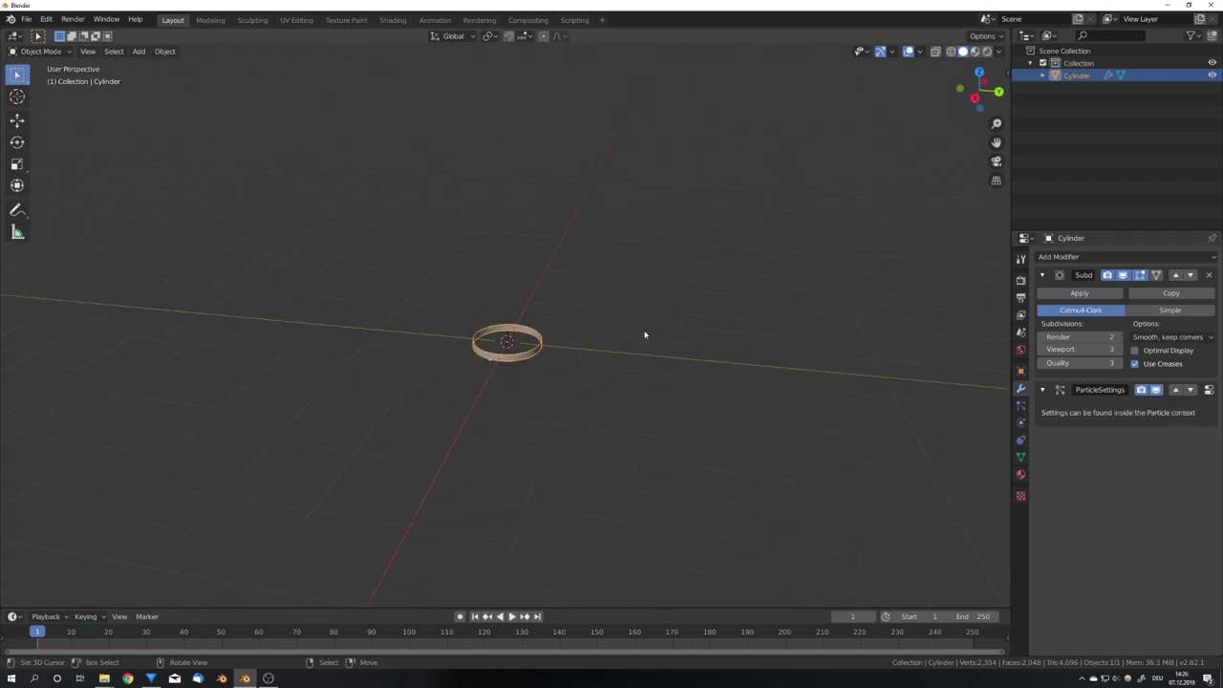
key("space")
scroll(644, 335, "down", 6)
middle_click_drag(645, 337, 548, 347)
key("space")
- Add a Turbulence force field at the world origin, in the centre of the ring
key("shift+a")
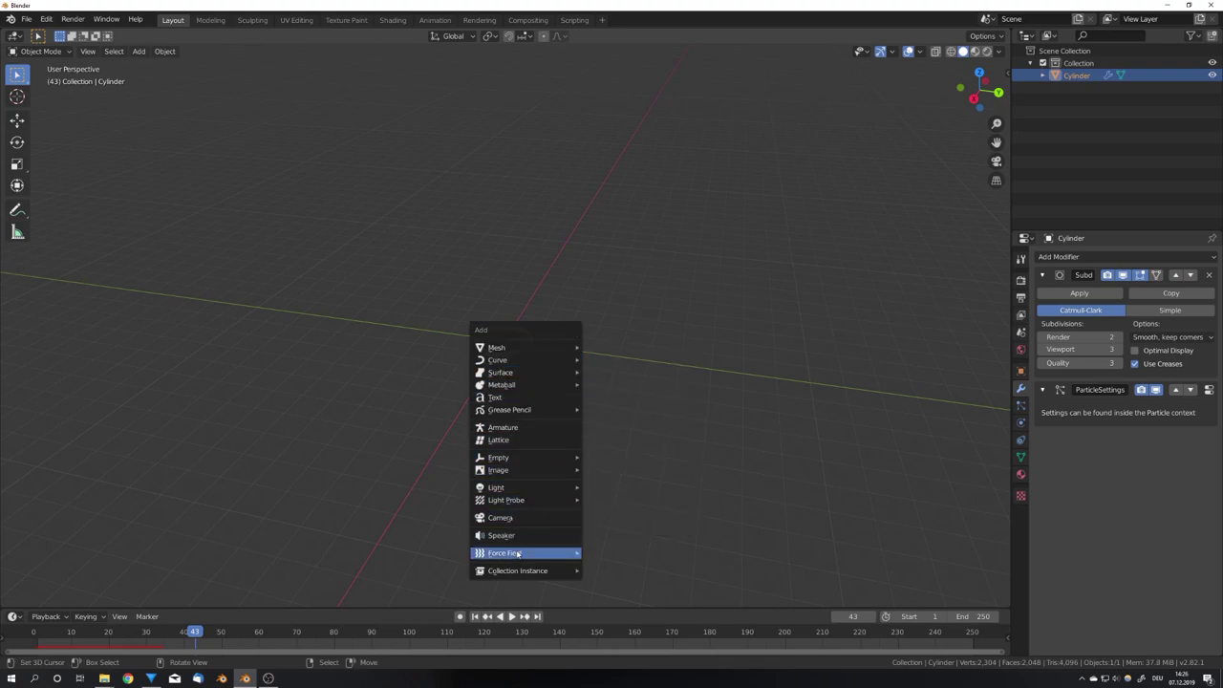
mouse_move(517, 554)
left_click(626, 524)
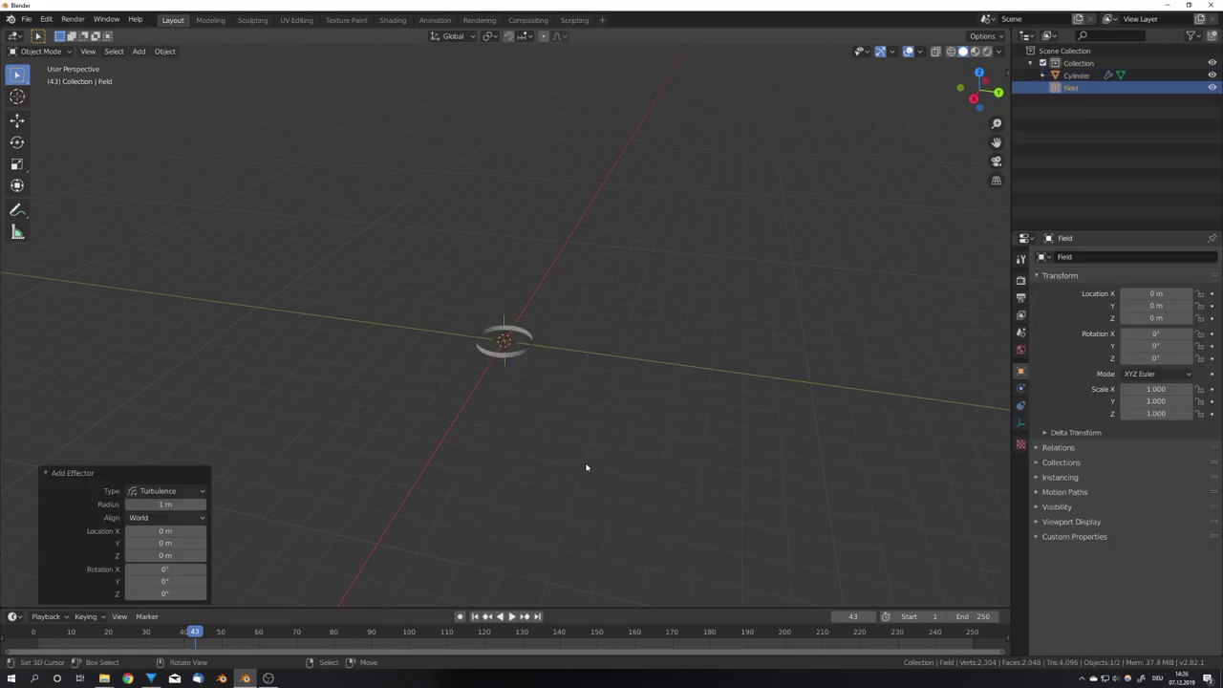
- Set the turbulence field's strength to 12, noise amount to 6.1 and seed to 34
mouse_move(552, 391)
middle_mouse_down()
mouse_move(544, 378)
mouse_move(565, 375)
middle_mouse_up()
scroll(574, 377, "up", 5)
left_click(1021, 389)
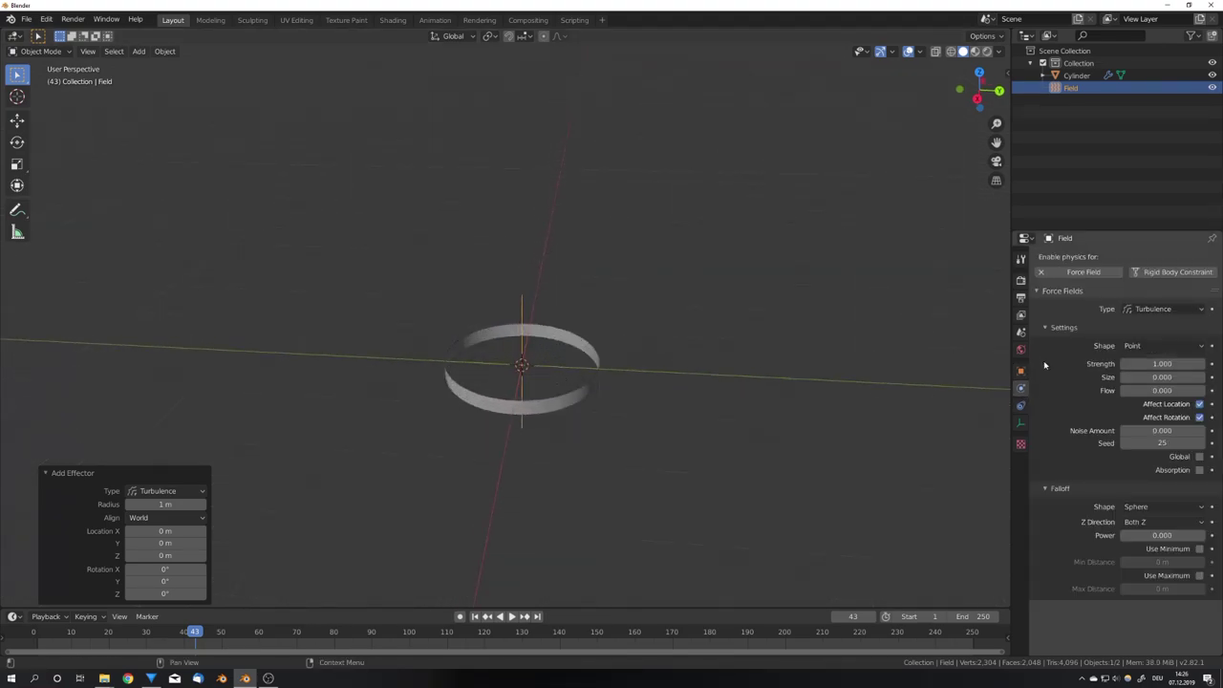
left_click(1161, 363)
type("12")
key("Return")
left_click_drag(1161, 443, 1205, 431)
scroll(802, 384, "down", 6)
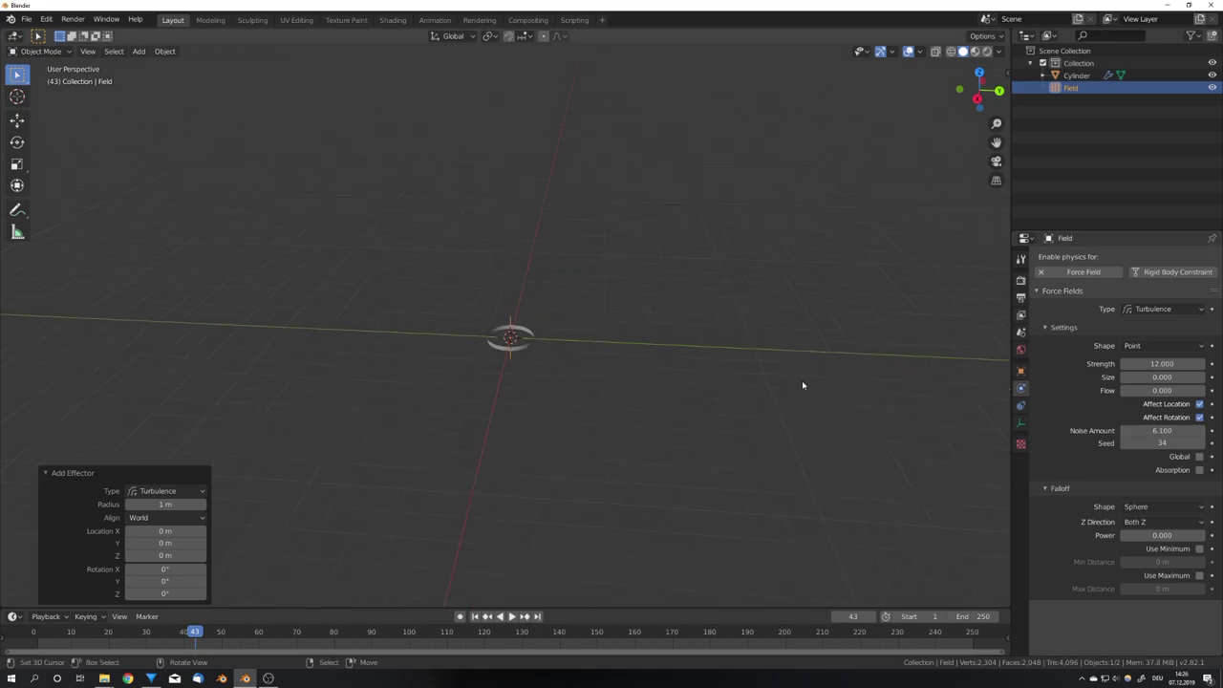
- Play back the burst and examine from low and high angles how the turbulence scatters the particles
key("shift+Left")
key("space")
middle_click_drag(723, 357, 682, 344)
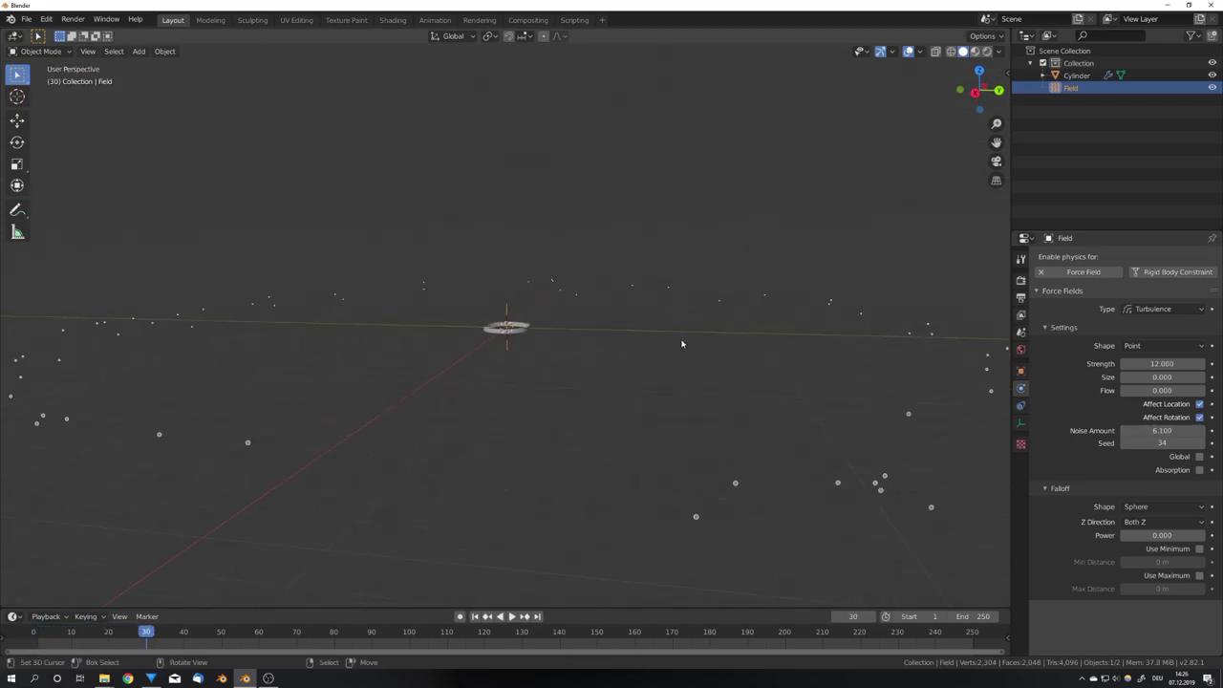
key("Escape")
key("space")
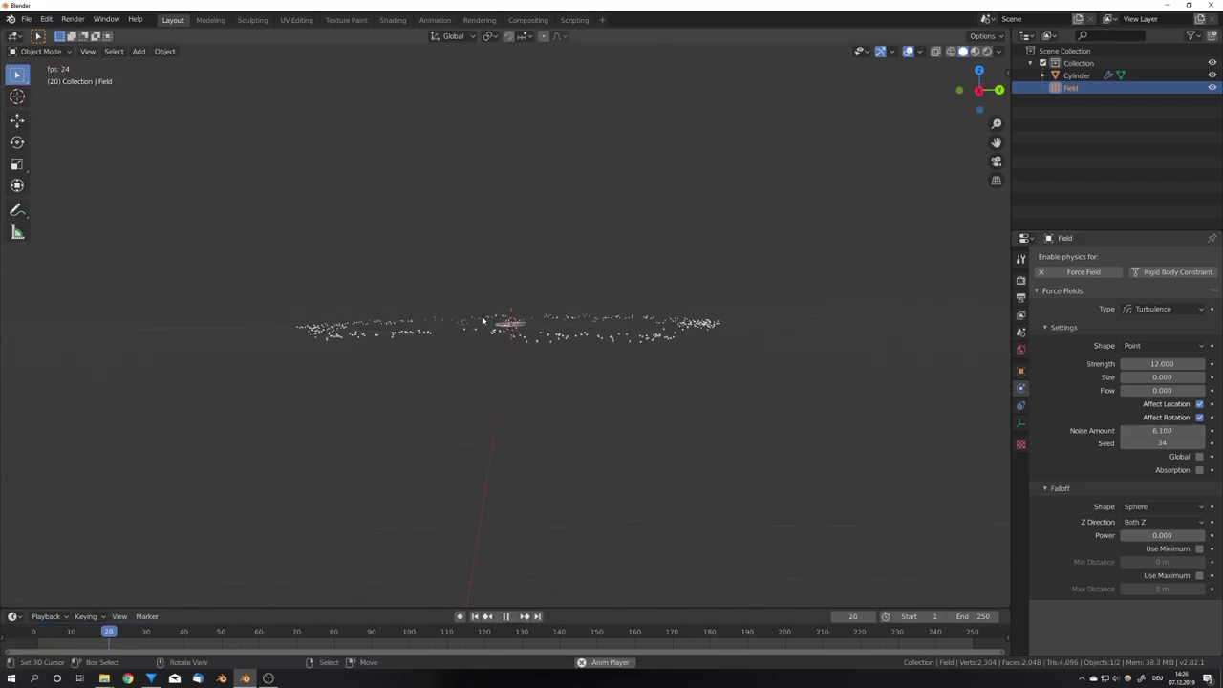
middle_click_drag(605, 339, 580, 361)
key("Escape")
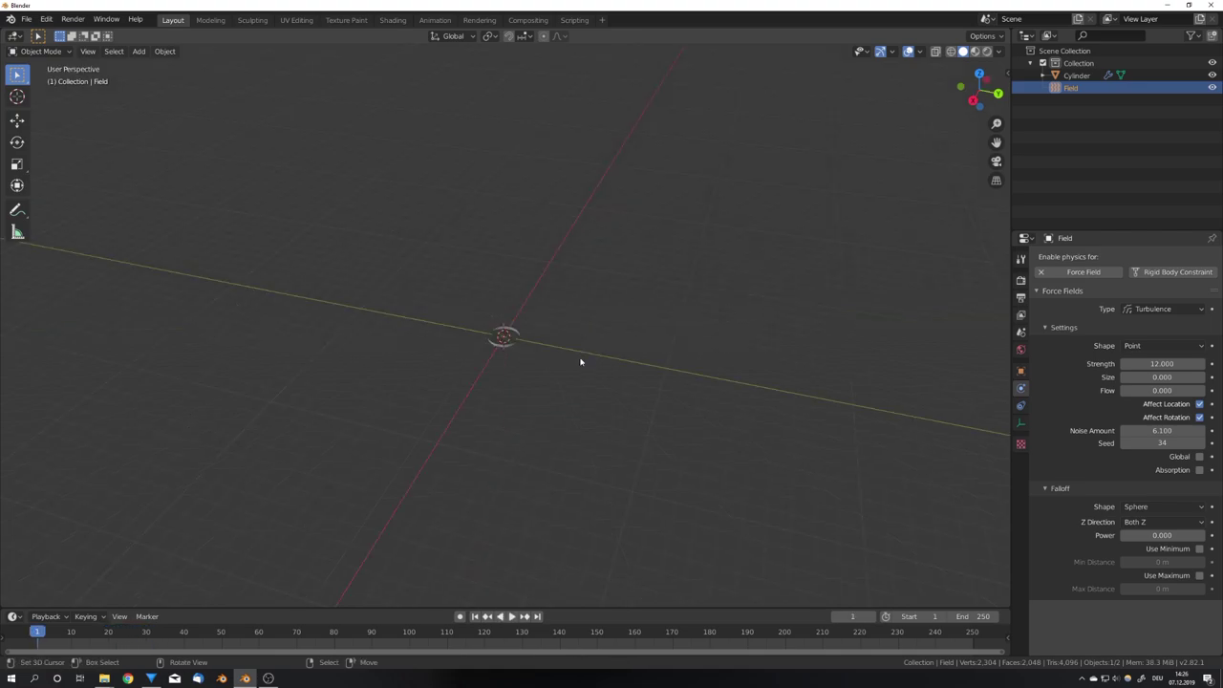
- Add a cube at the origin and scale it about 16.4 times in X and Y, leaving Z out
key("shift+a")
mouse_move(535, 166)
left_click(631, 164)
scroll(573, 320, "up", 6)
key("s")
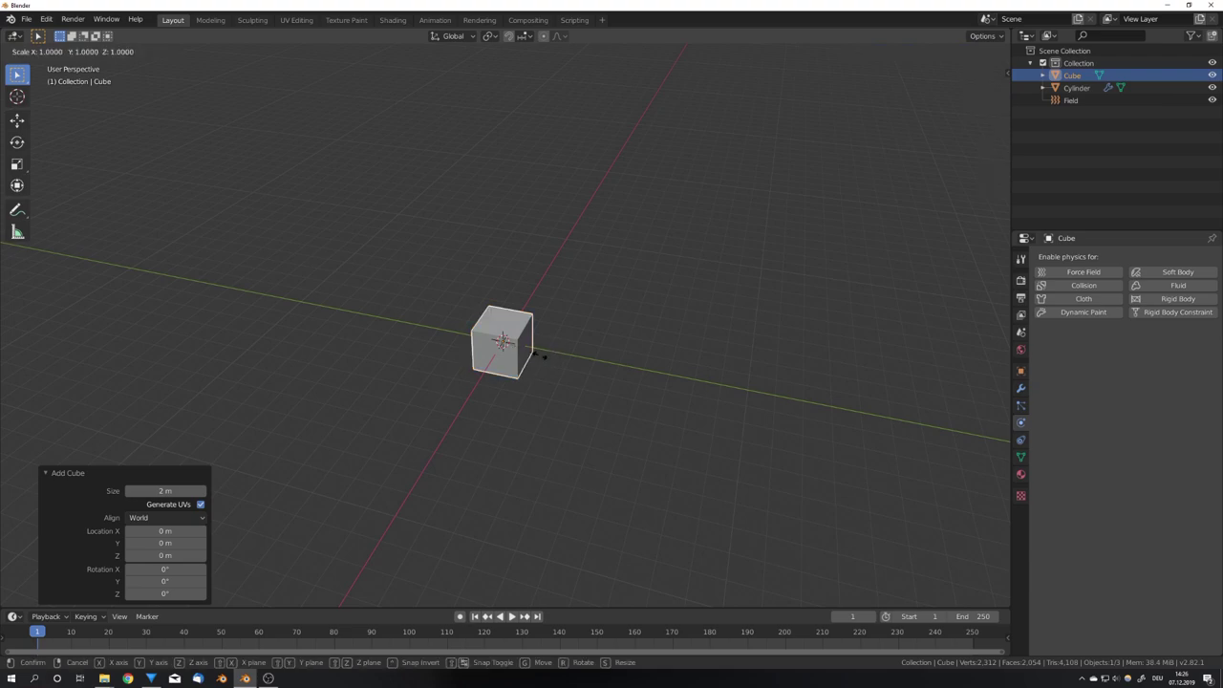
key("shift+z")
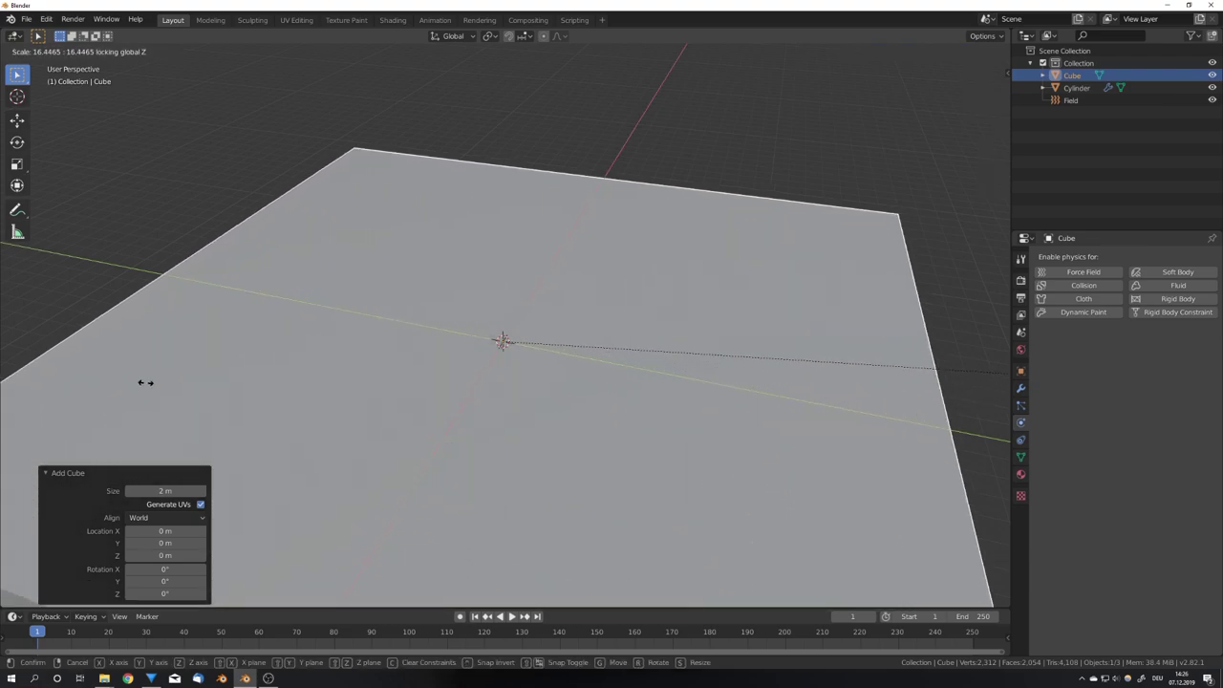
left_click(145, 383)
middle_click_drag(483, 358, 516, 351)
- Show the scene in wireframe and scale the cube by 1.5 in X and Y to enclose the spreading particles
key("z")
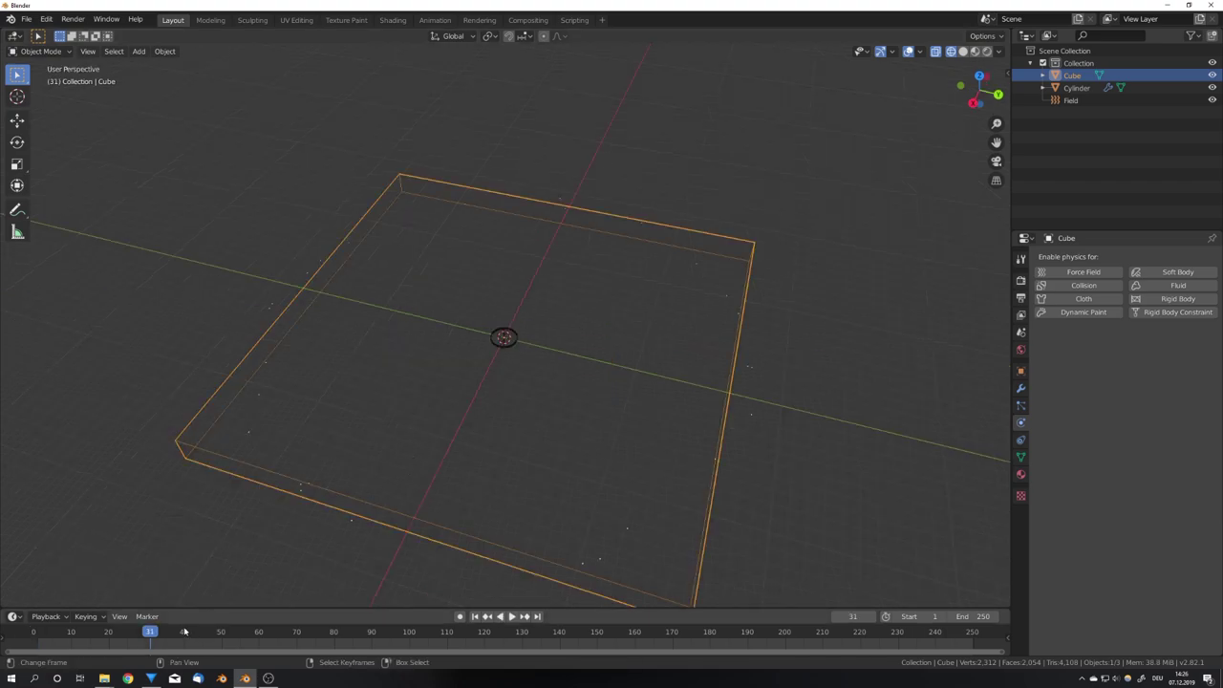
middle_click_drag(518, 491, 538, 442)
key("s")
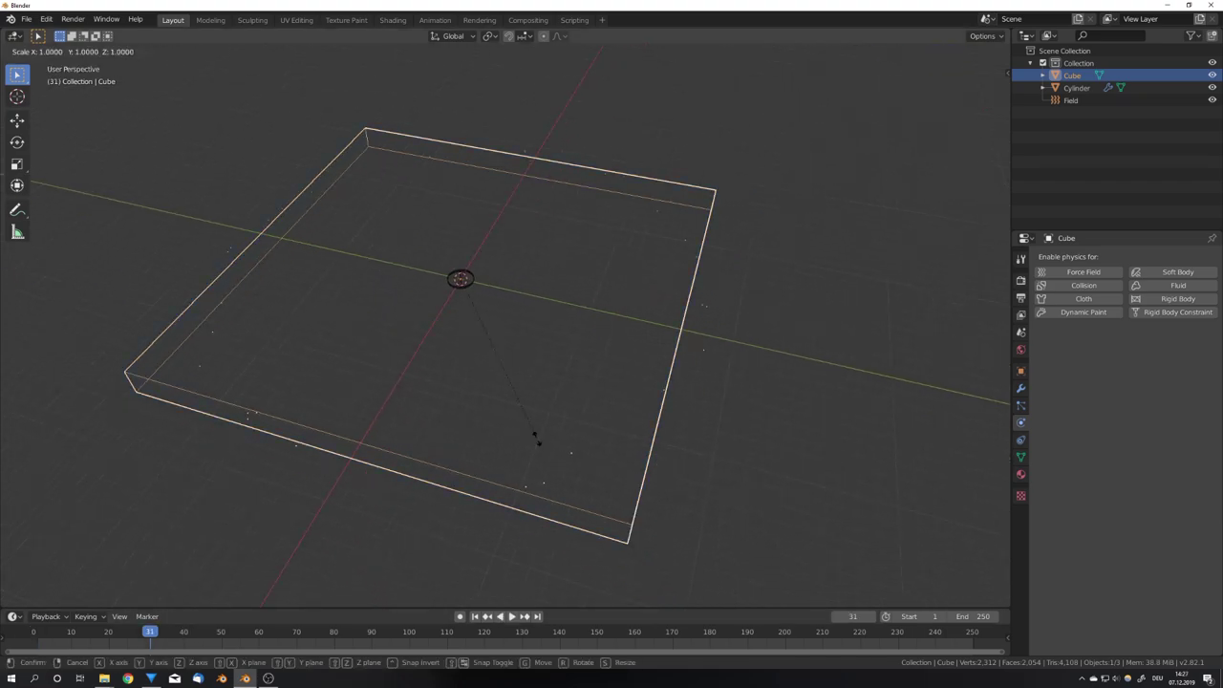
key("shift+z")
left_click(646, 469)
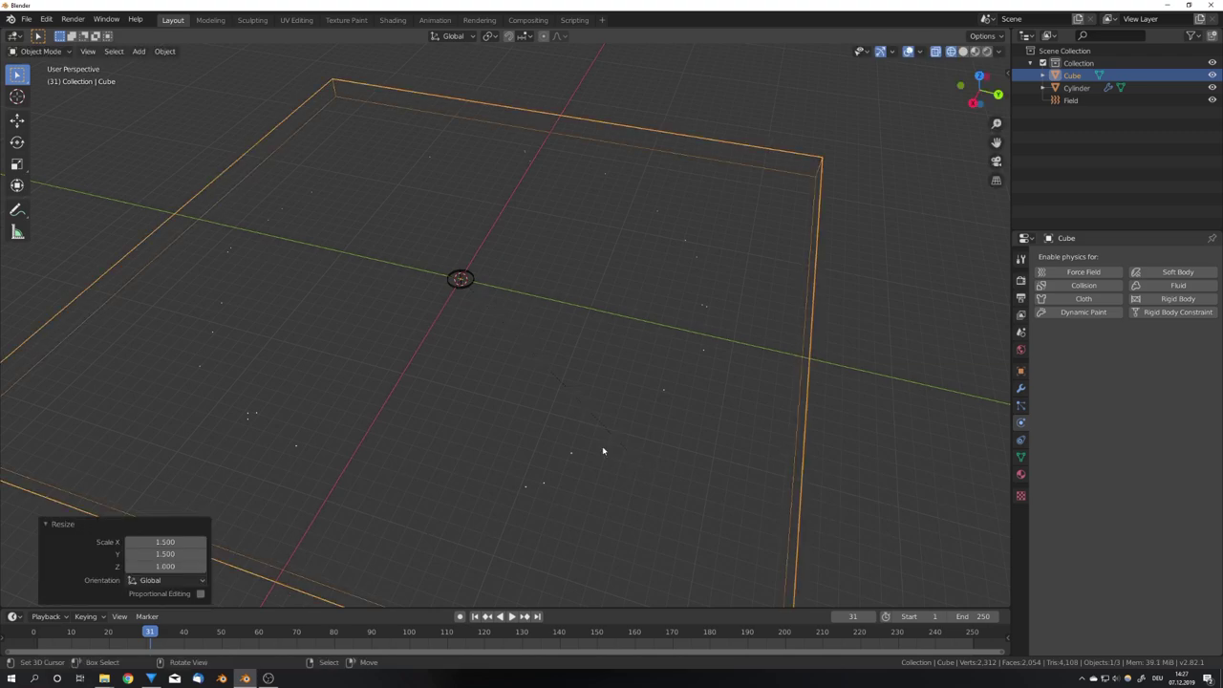
- Check the burst against the cube from the side and scale the cube up along Z
key("shift+Left")
key("space")
key("s")
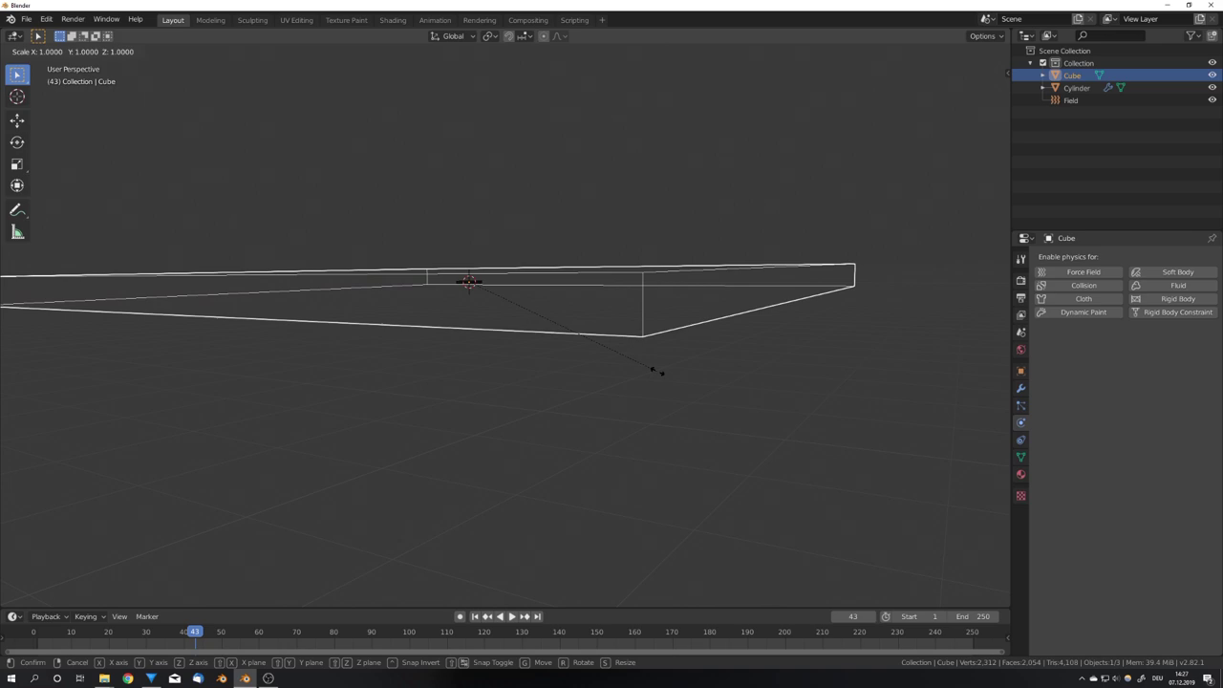
key("z")
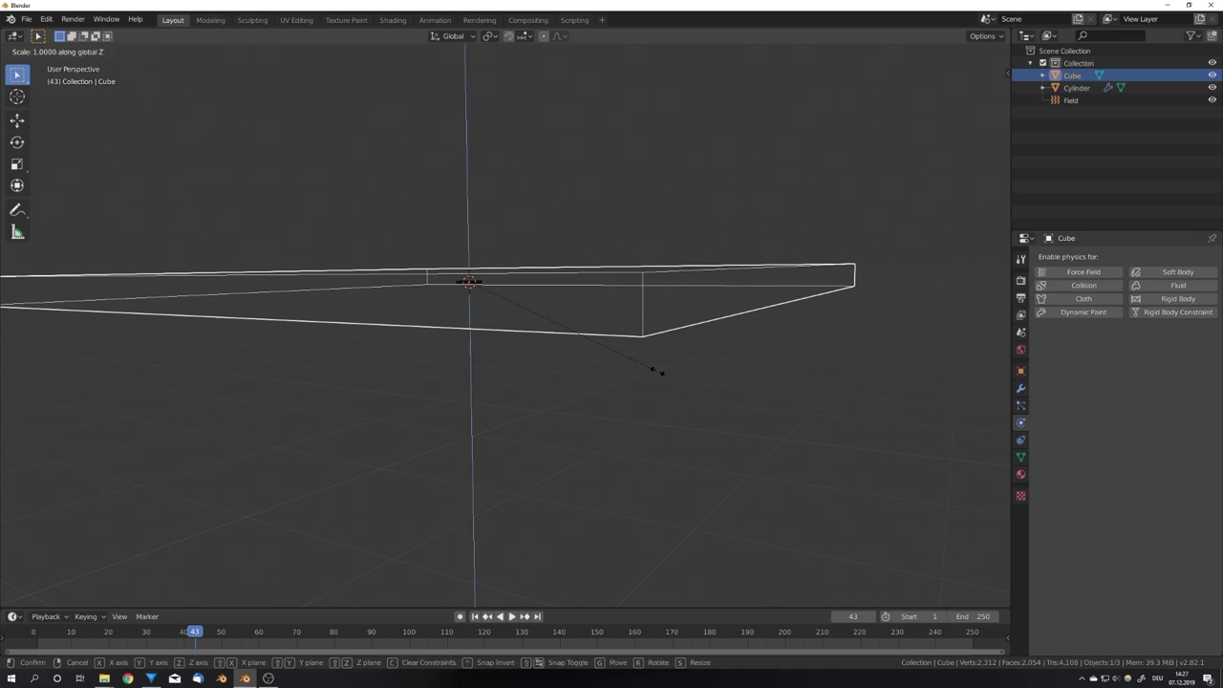
left_click(28, 385)
- Enable Fluid physics on the cube as a Domain of type Gas and review its settings
middle_click_drag(339, 286, 777, 292)
left_click(1165, 285)
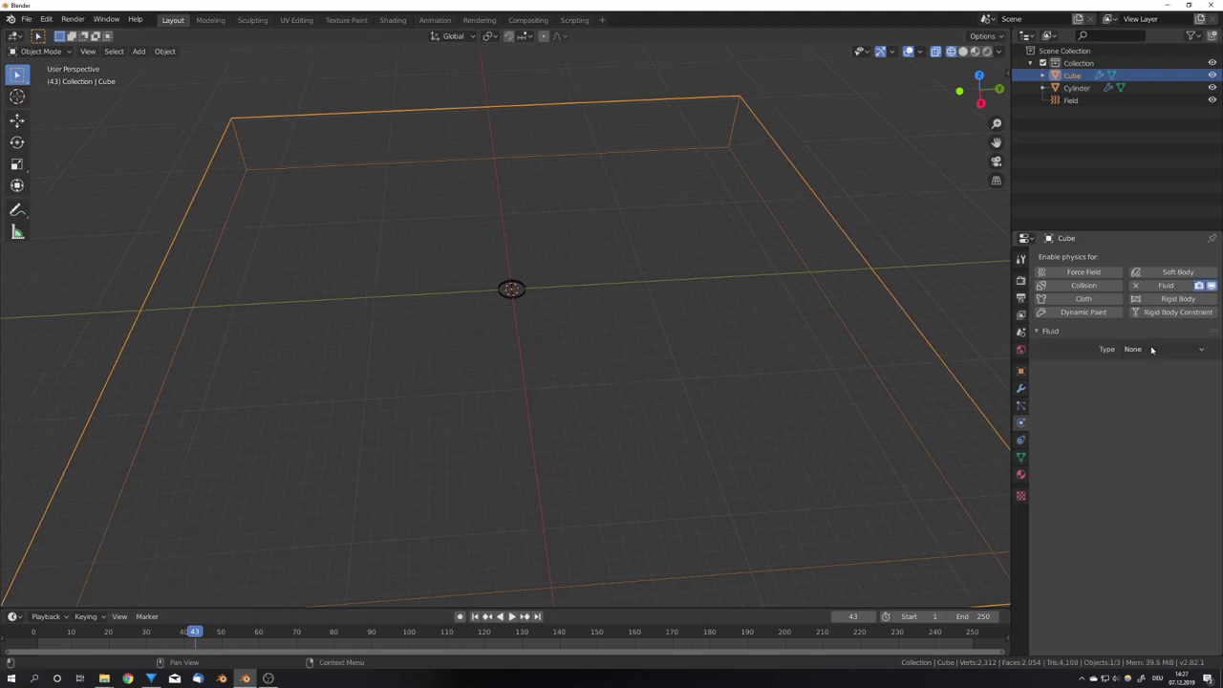
left_click(1151, 349)
left_click(1149, 380)
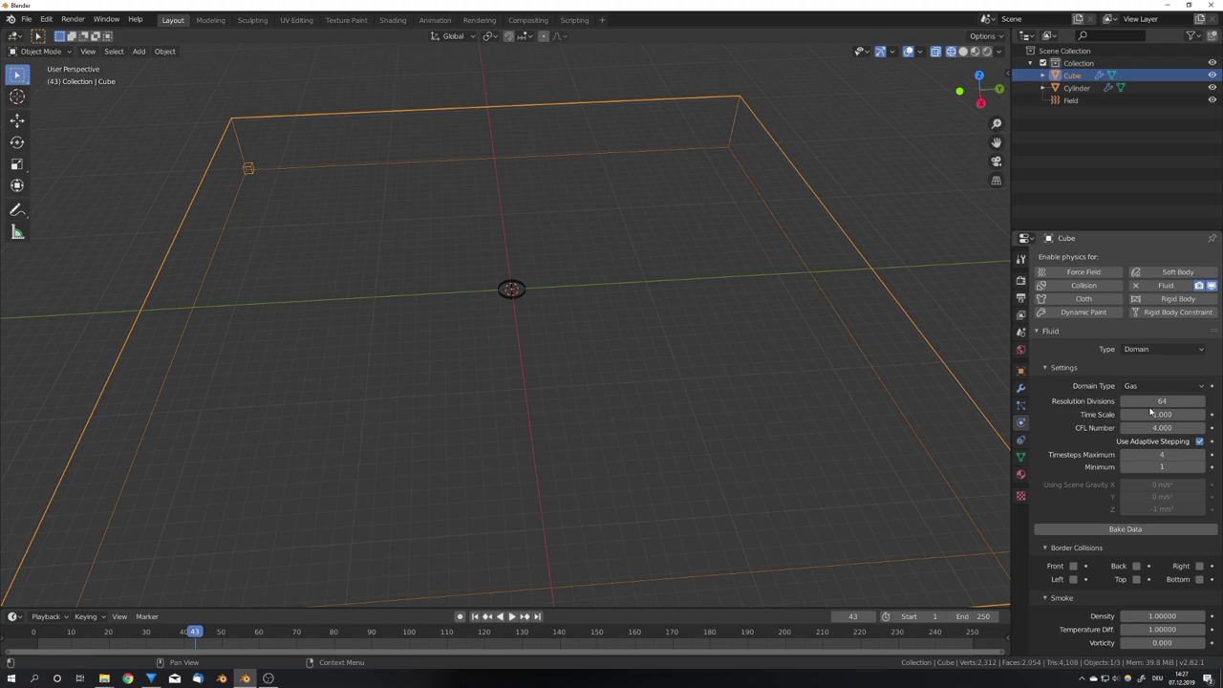
scroll(1146, 420, "down", 5)
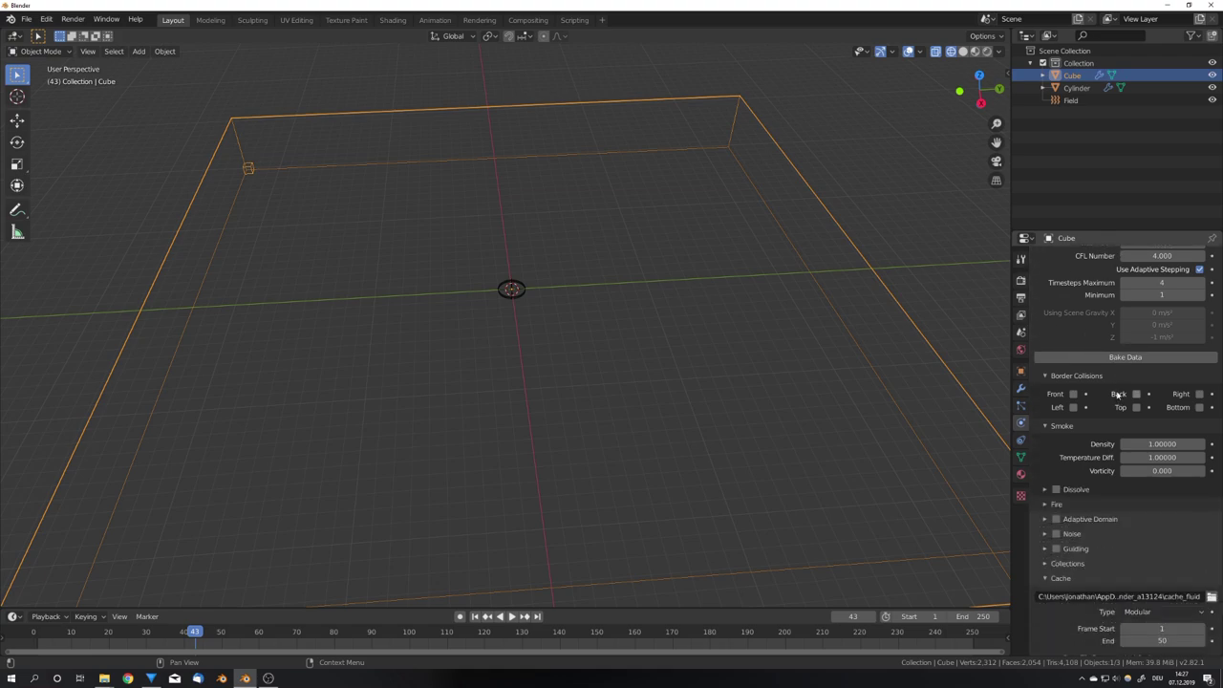
scroll(1099, 487, "up", 5)
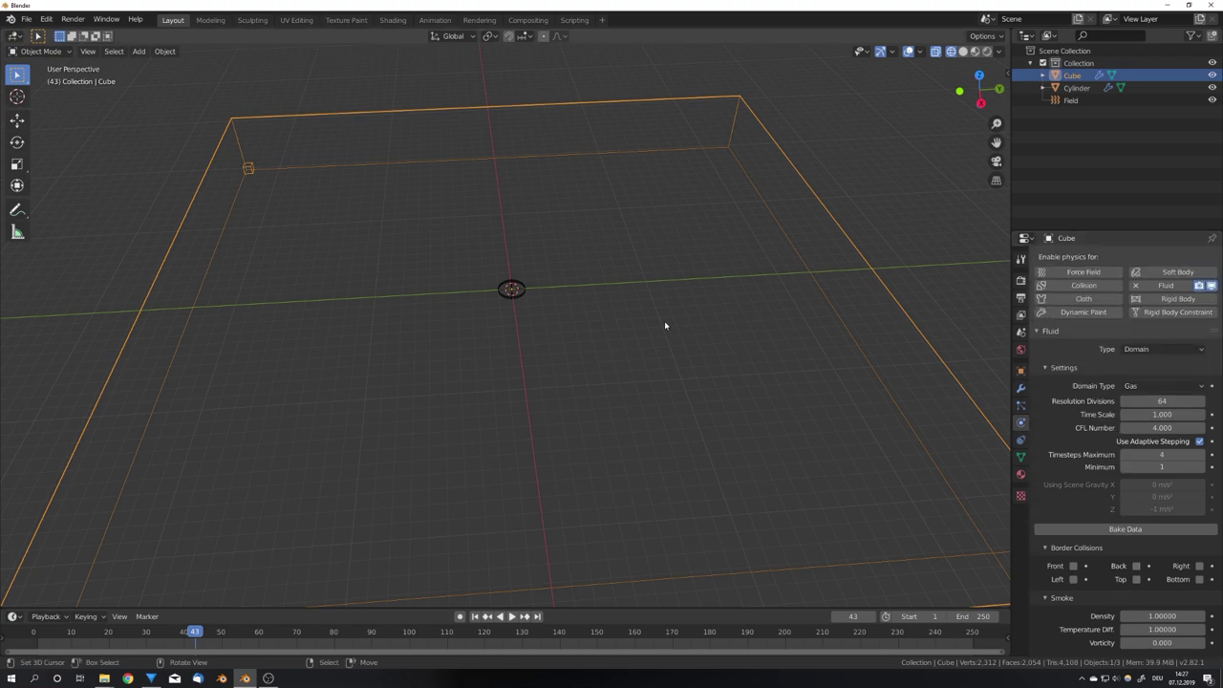
- Enable Fluid physics on the ring and set its type to Flow
scroll(587, 283, "up", 5)
left_click(545, 246)
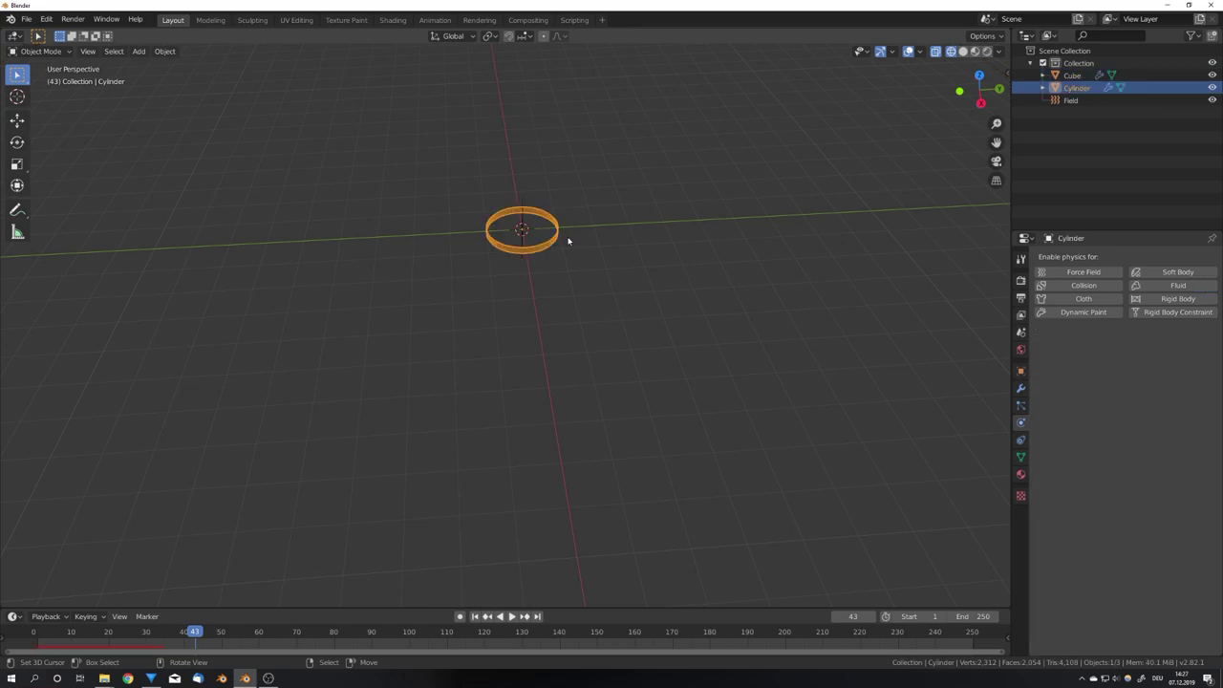
left_click(1164, 286)
left_click(1156, 348)
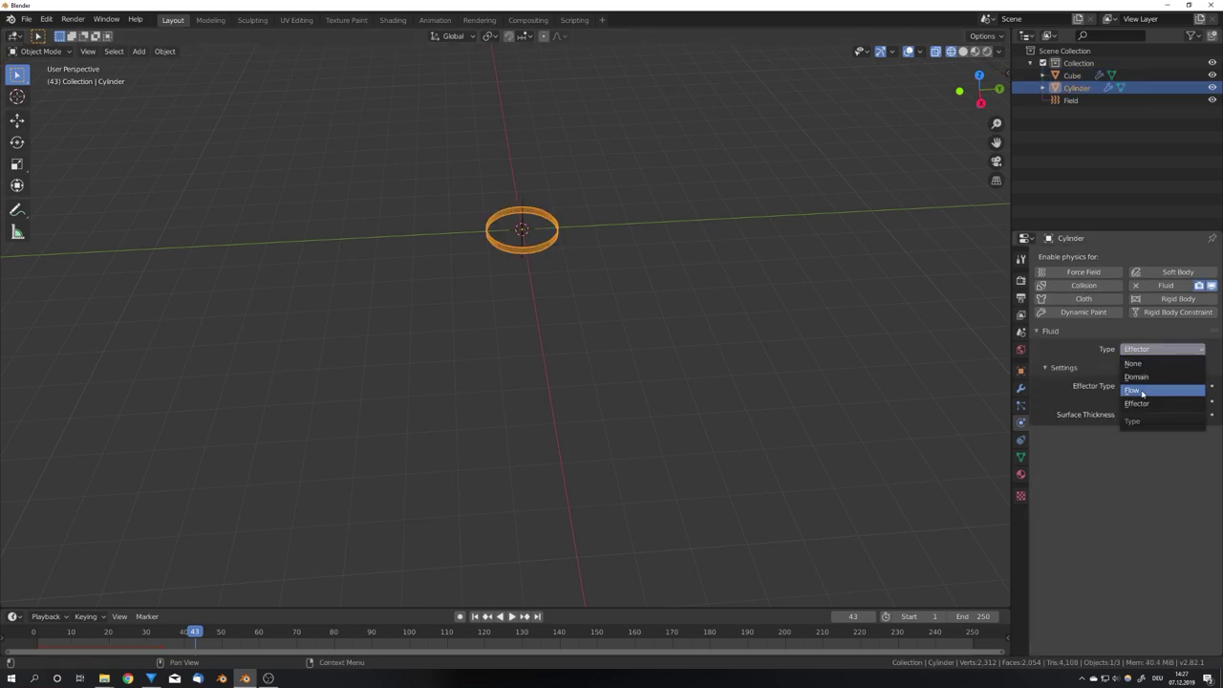
left_click(1153, 391)
- Set the ring's flow source to Particle System using ParticleSettings
left_click(1070, 501)
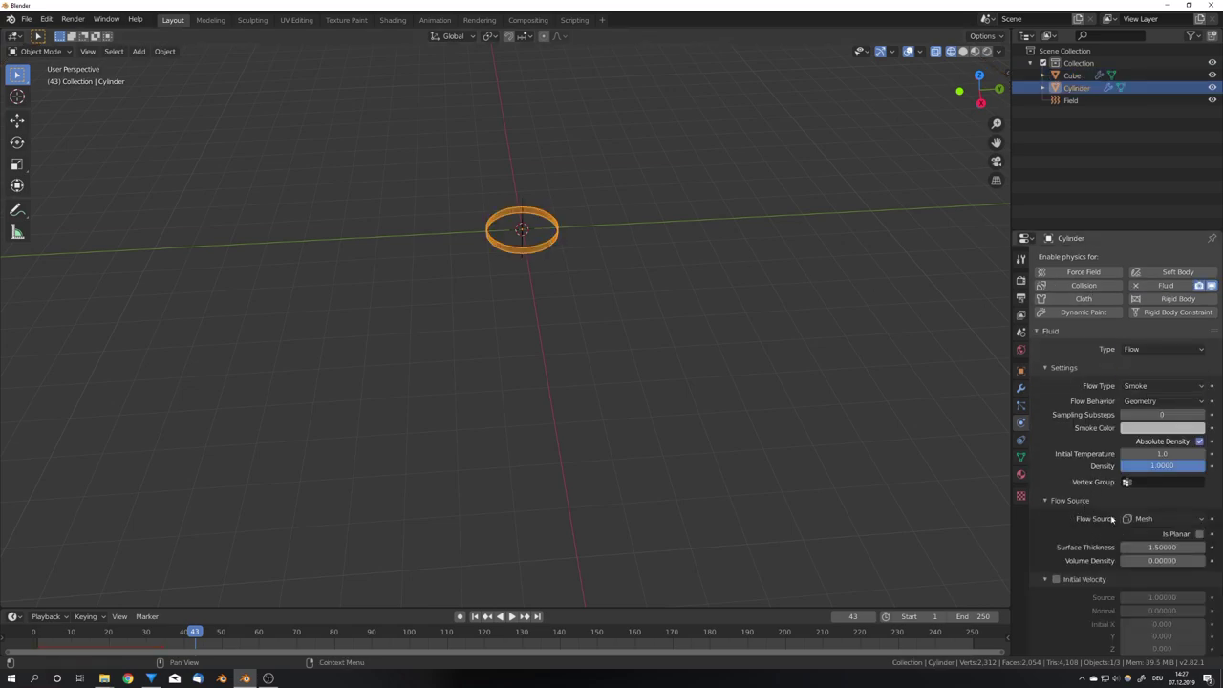
left_click(1147, 518)
left_click(1161, 546)
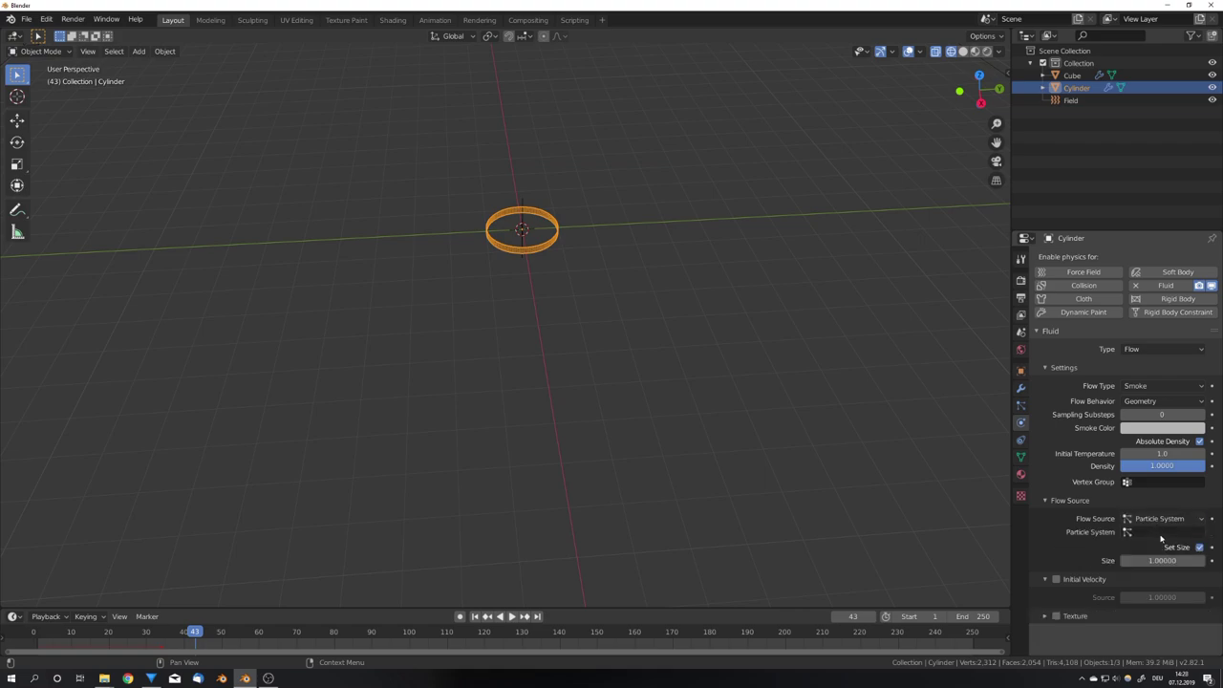
left_click(1153, 532)
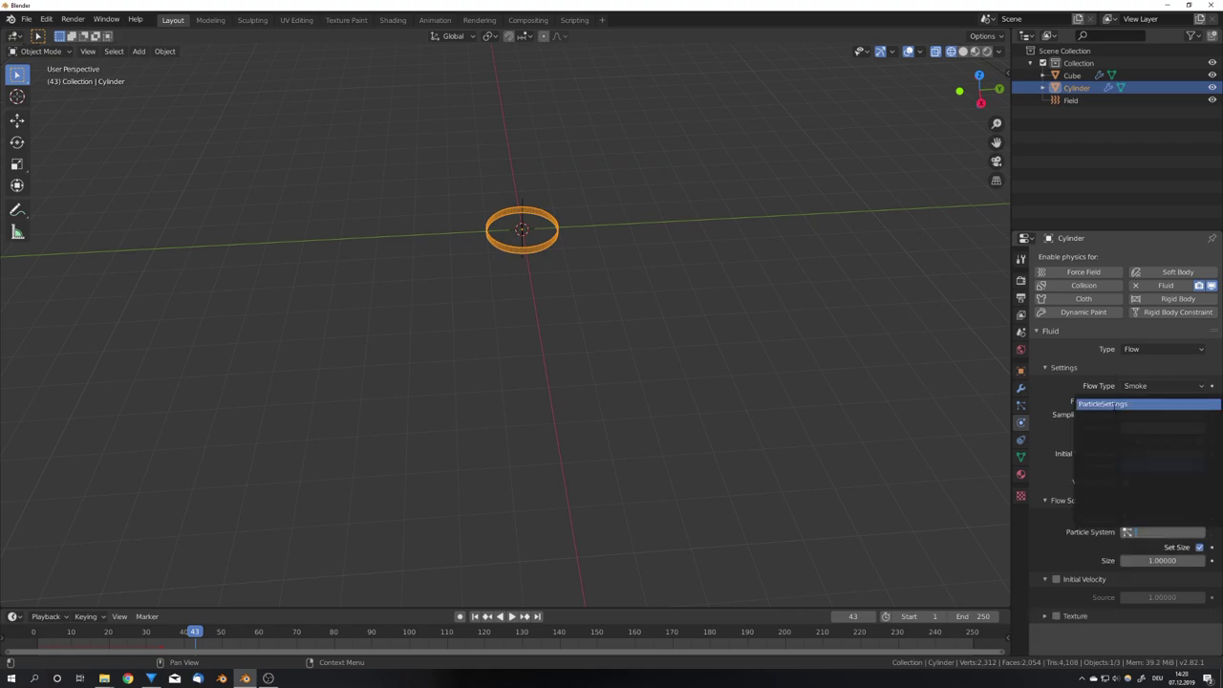
left_click(1113, 404)
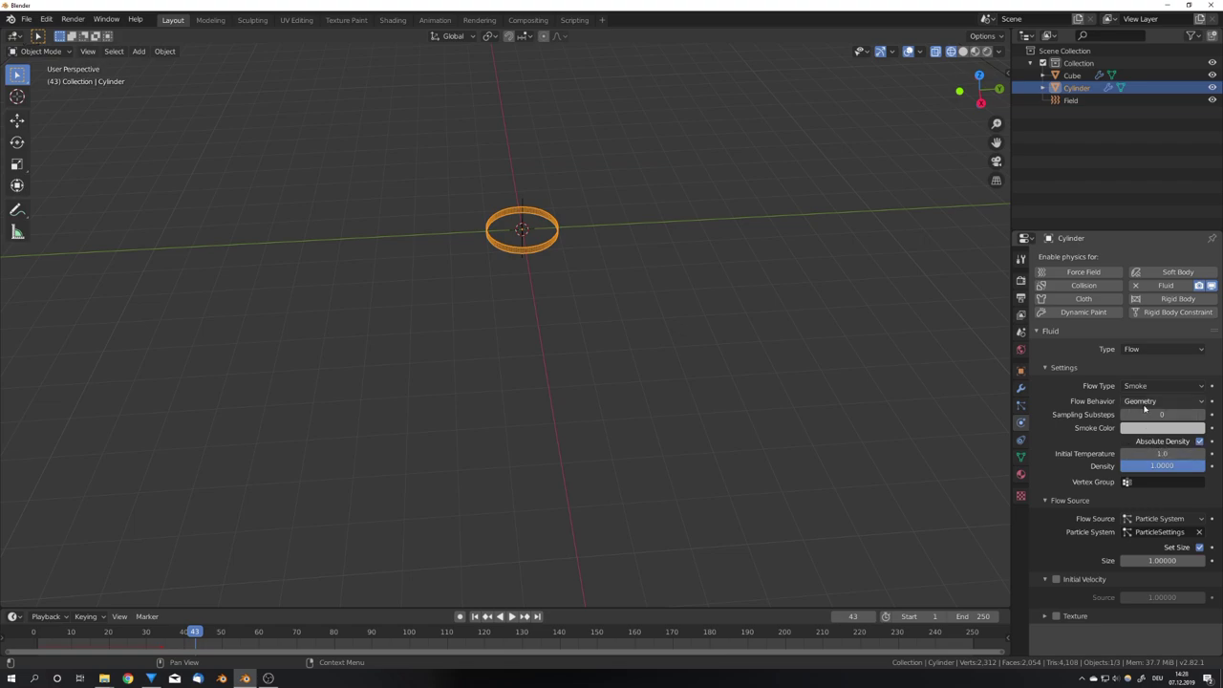
- Set the ring's flow behavior to Inflow and enable Initial Velocity
left_click(1143, 402)
left_click(1137, 414)
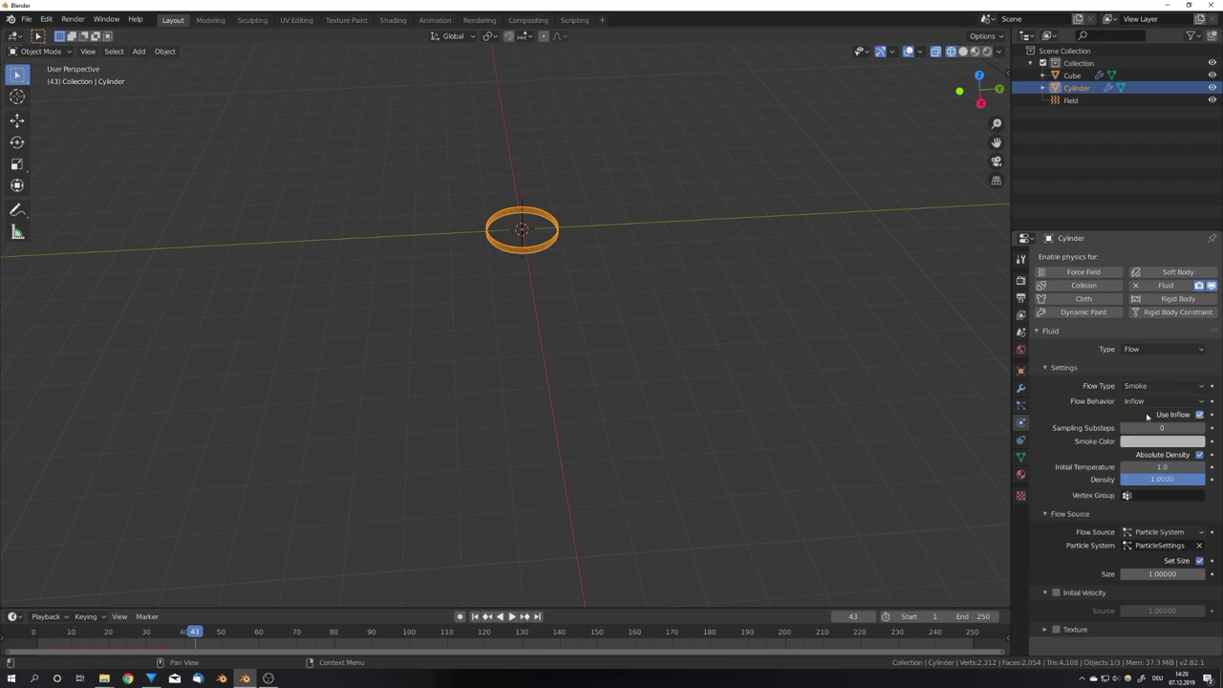
left_click(1056, 592)
middle_click_drag(708, 408, 667, 382)
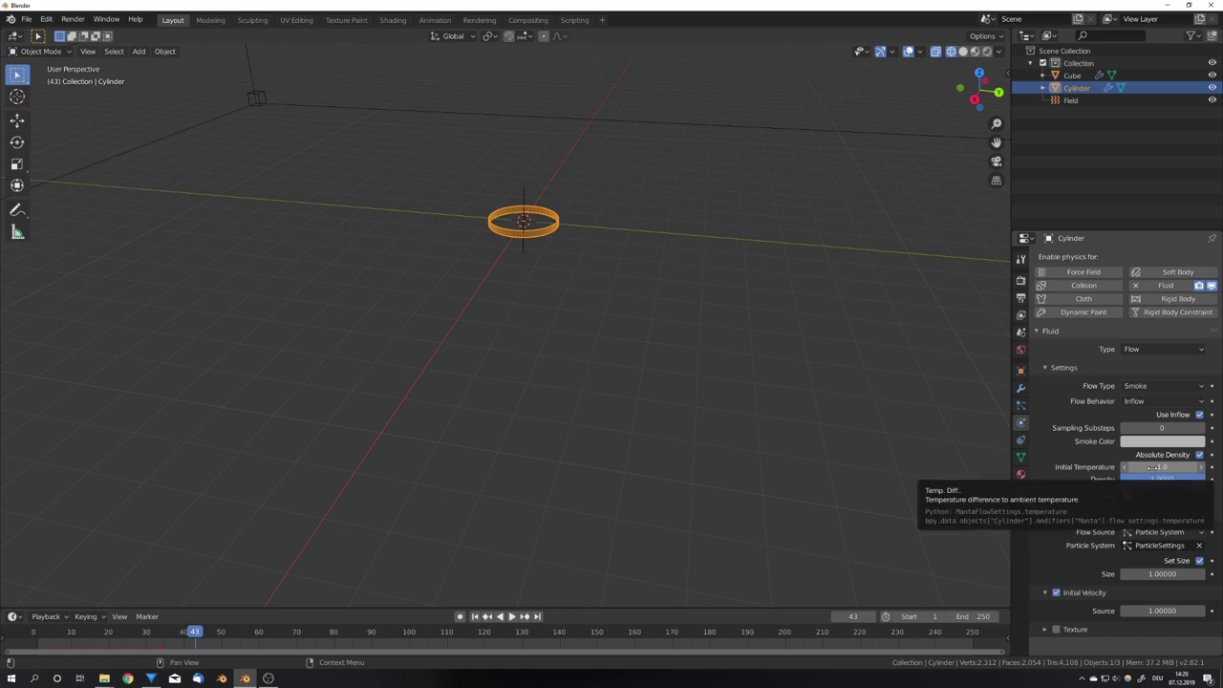
- Set the initial temperature of the ring's smoke flow to 0
left_click(1153, 467)
type("0")
key("Return")
- Enable Dissolve for the domain cube's smoke and set the dissolve time to 10
middle_click_drag(701, 398, 628, 357)
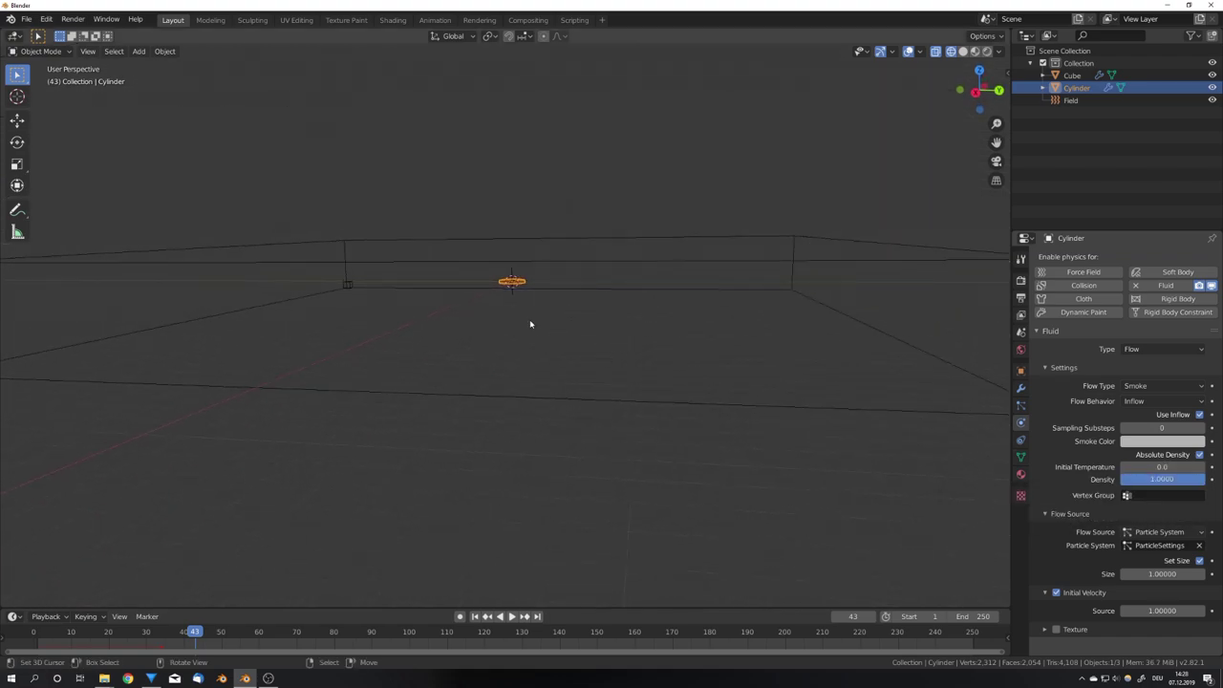
middle_click_drag(474, 302, 579, 341)
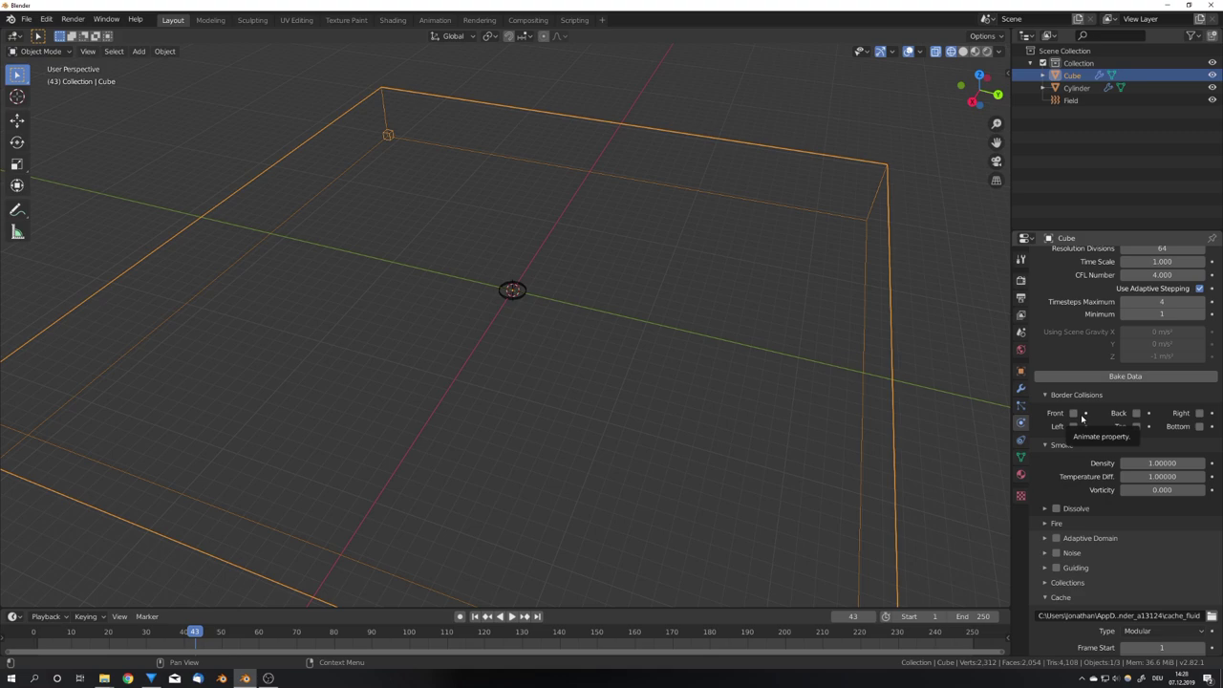
left_click(1089, 508)
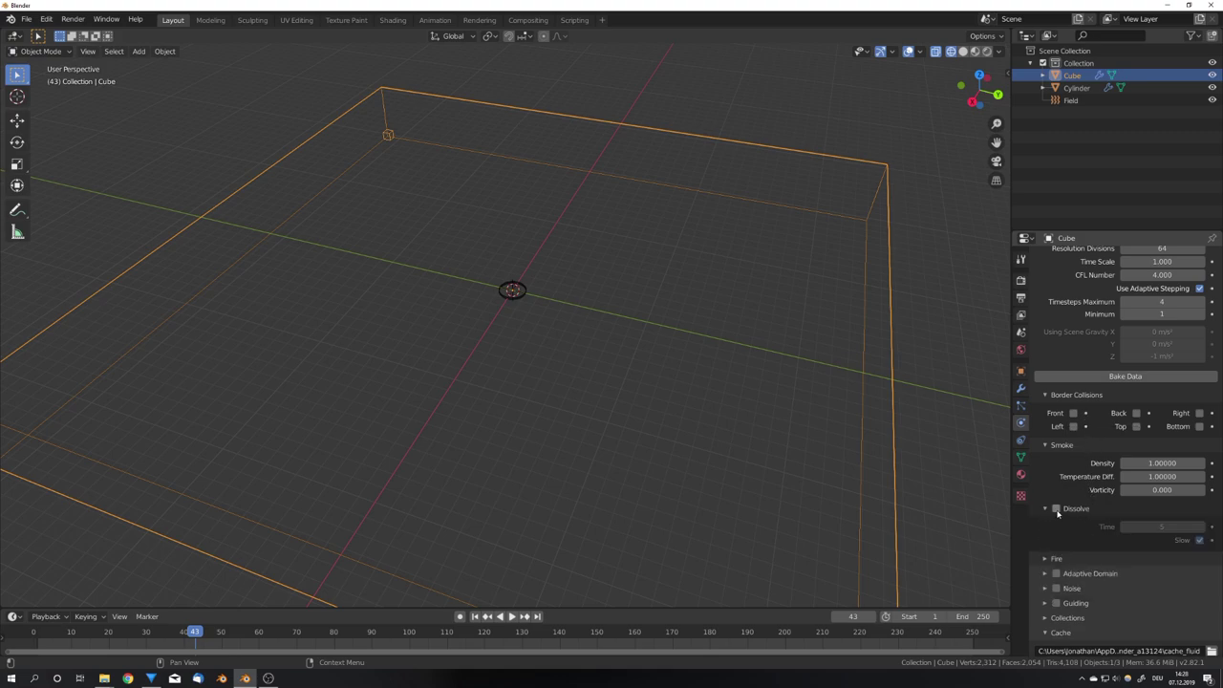
left_click(1057, 509)
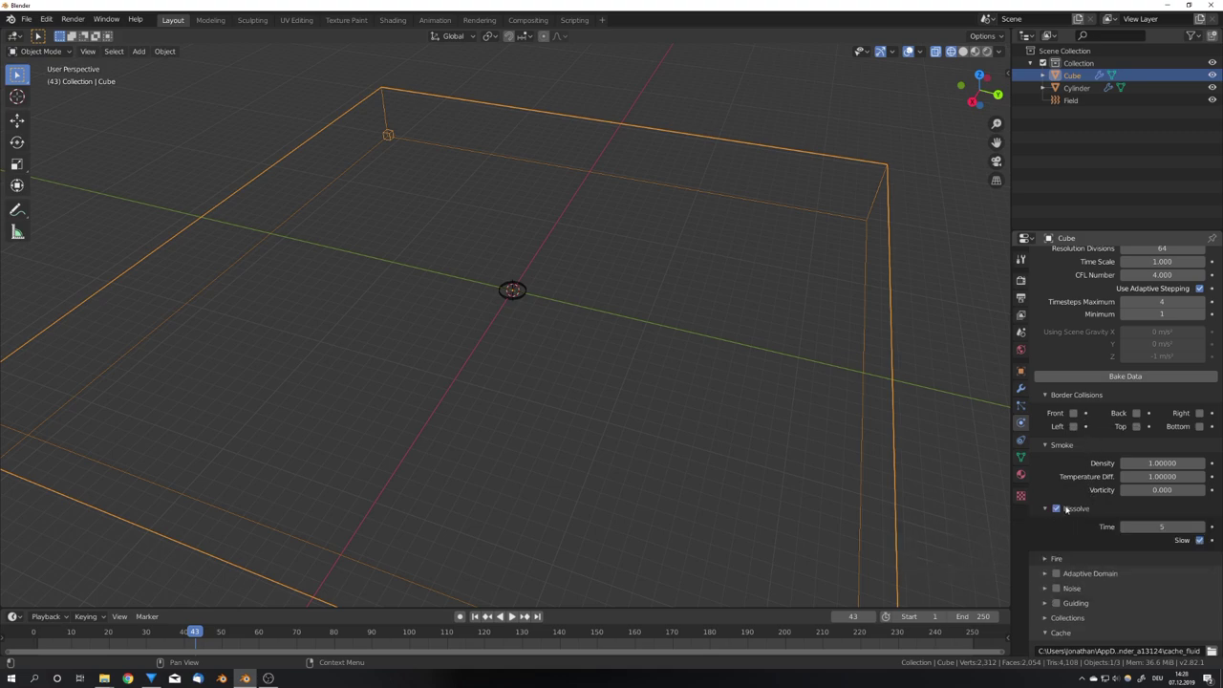
left_click(1163, 527)
type("25")
key("Return")
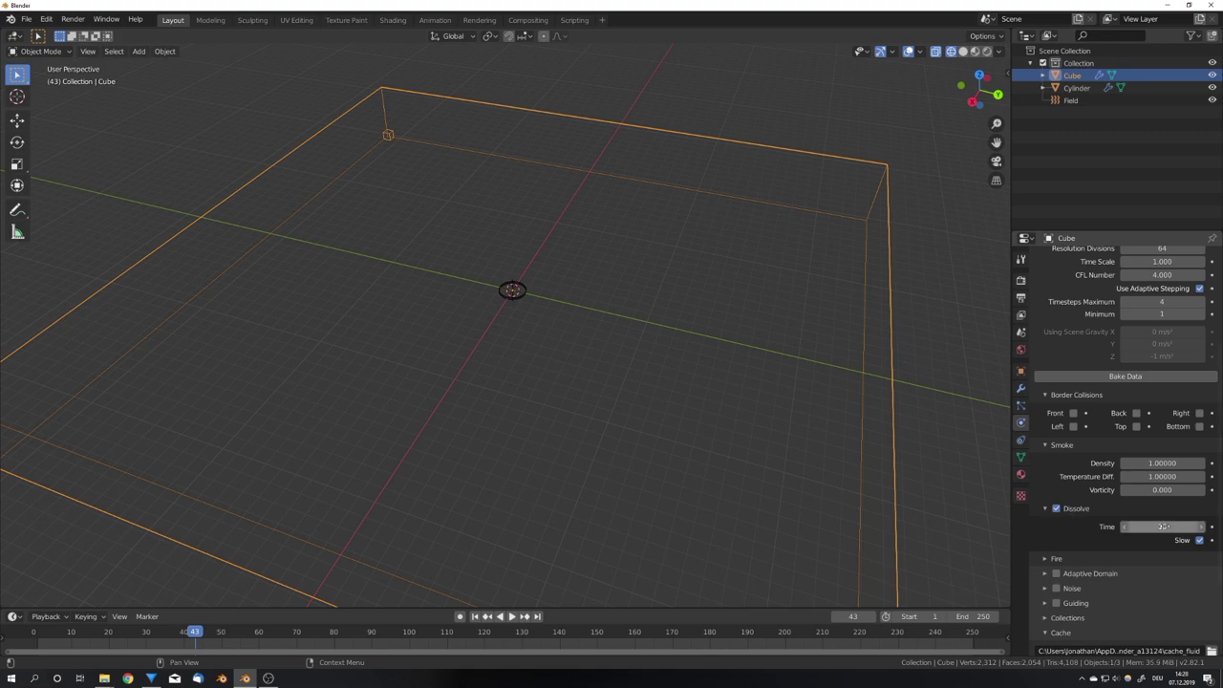
- Bake the domain's fluid data and examine the smoke ring inside the cube from above and from the side
middle_click_drag(698, 382, 536, 314)
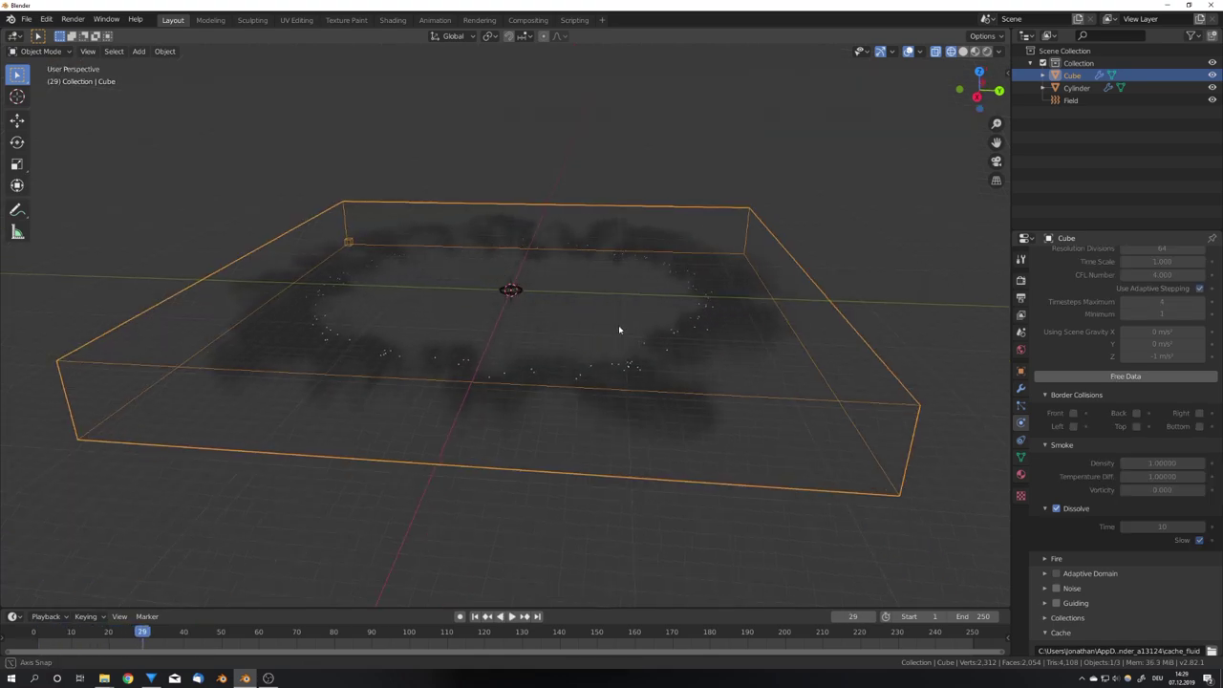
middle_click_drag(618, 324, 659, 360)
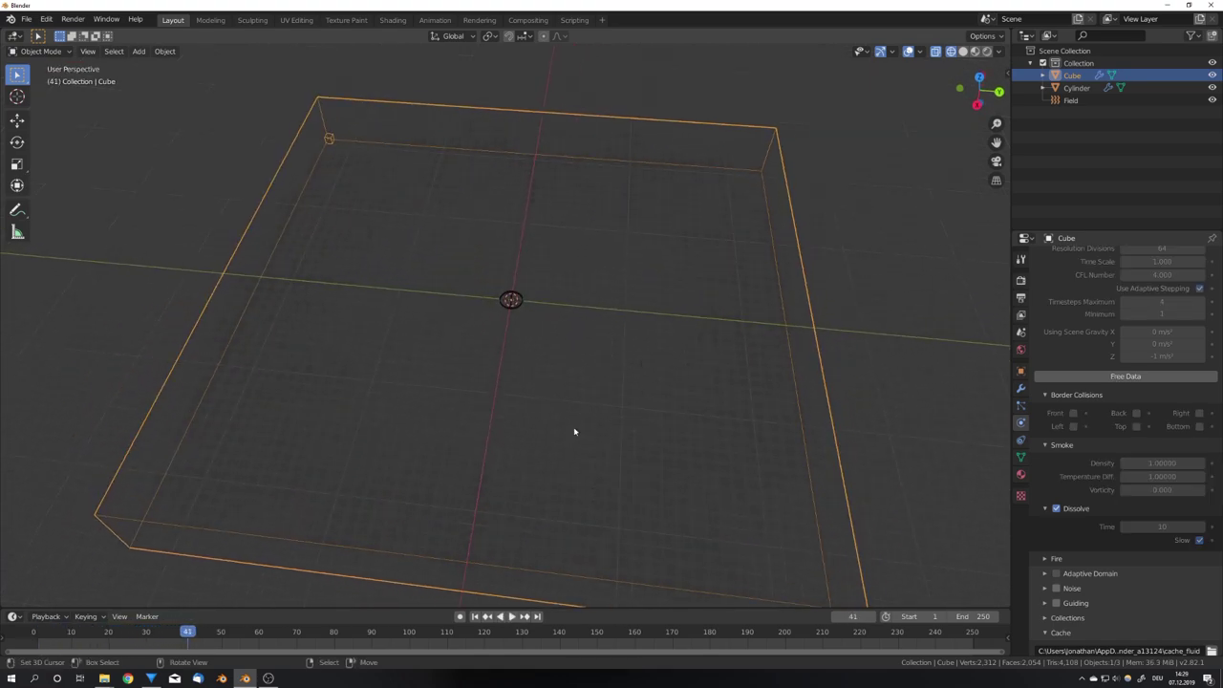
key("Escape")
middle_click_drag(462, 499, 473, 437)
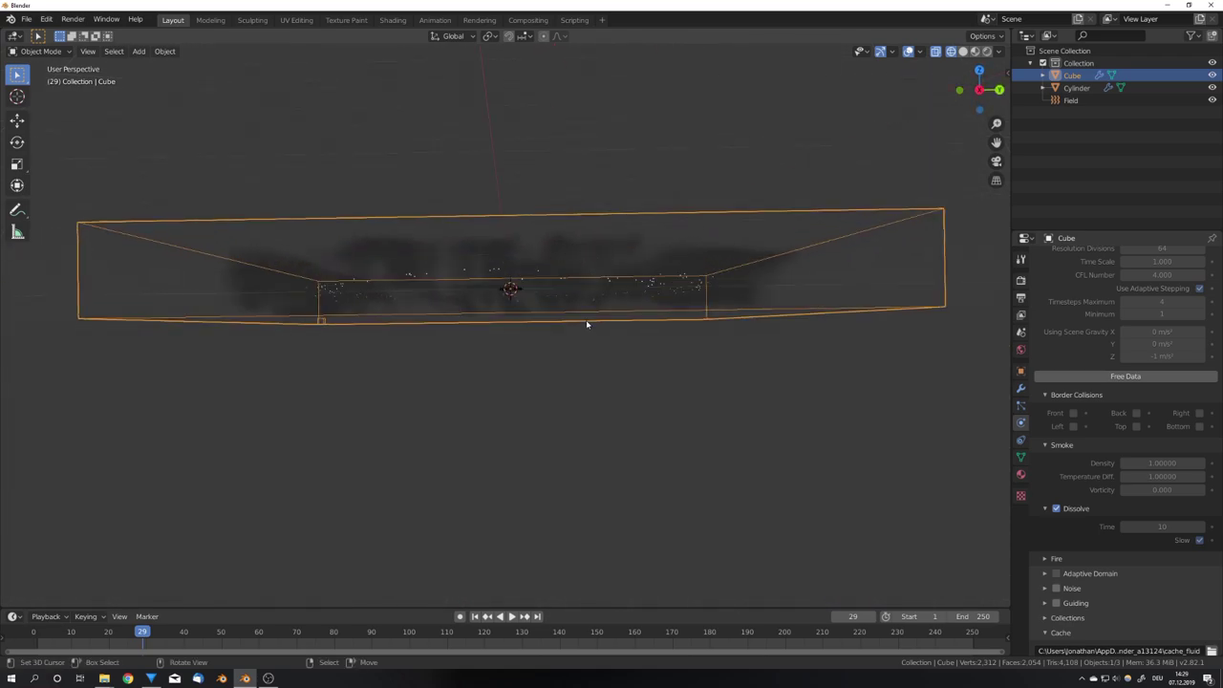
- Enlarge the domain cube horizontally in X and Y, and scale it about 2.2 times in Z
middle_click_drag(570, 315, 576, 379)
key("s")
key("shift+z")
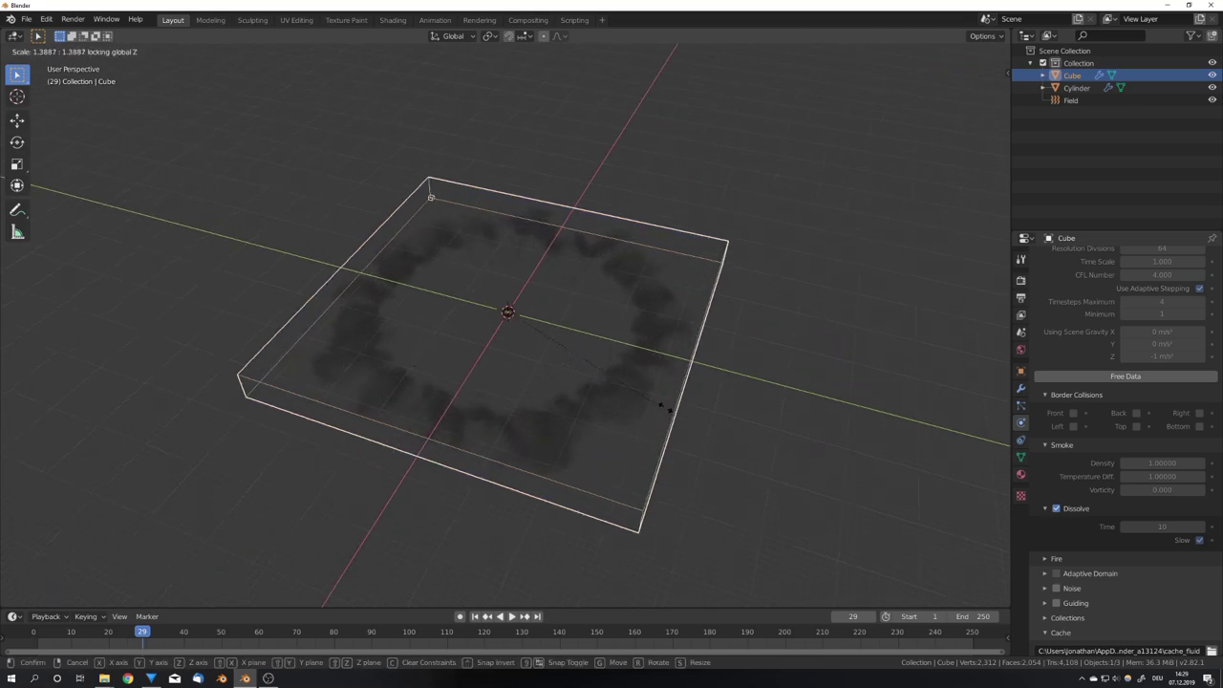
left_click(674, 417)
key("z")
left_click(928, 406)
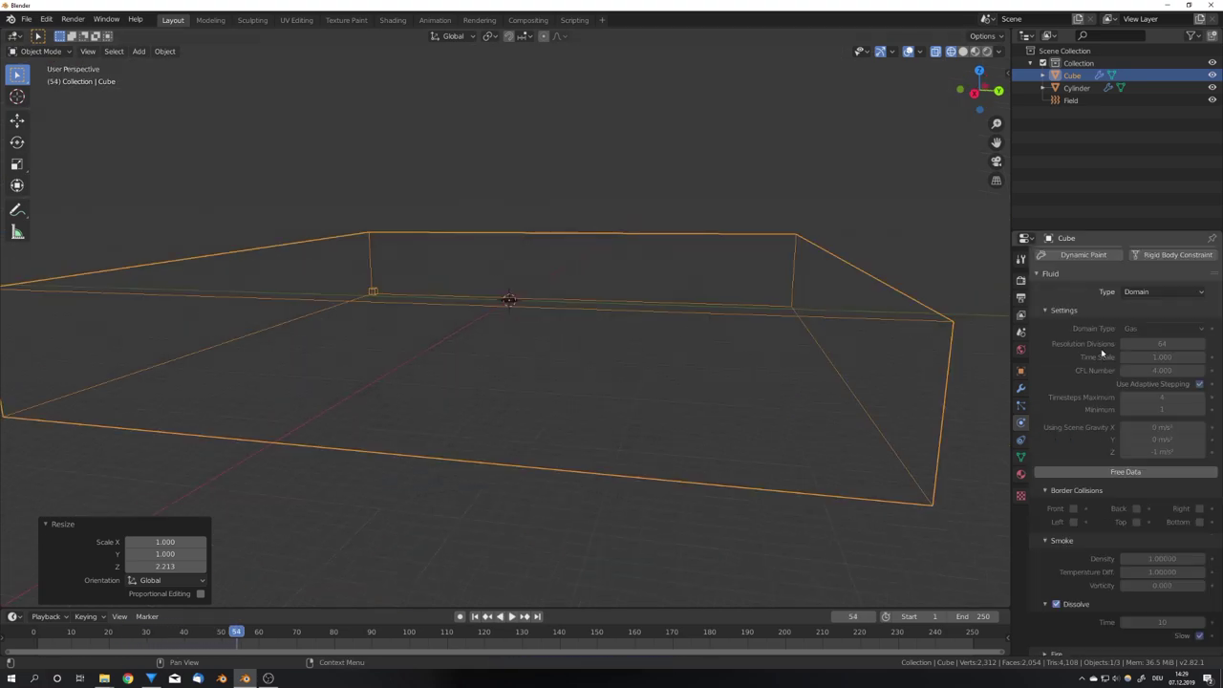
- Enable Noise for the domain cube, bake the noise, and play back the smoke ring from above
middle_click_drag(711, 186, 734, 245)
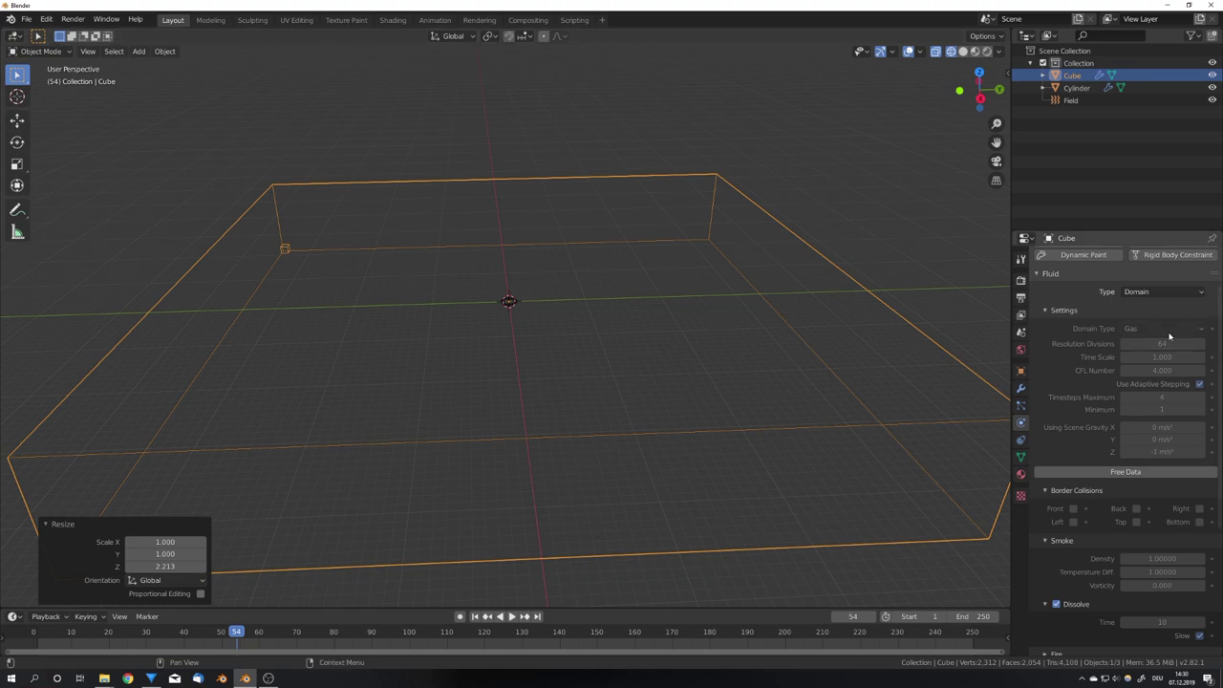
scroll(1095, 366, "down", 4)
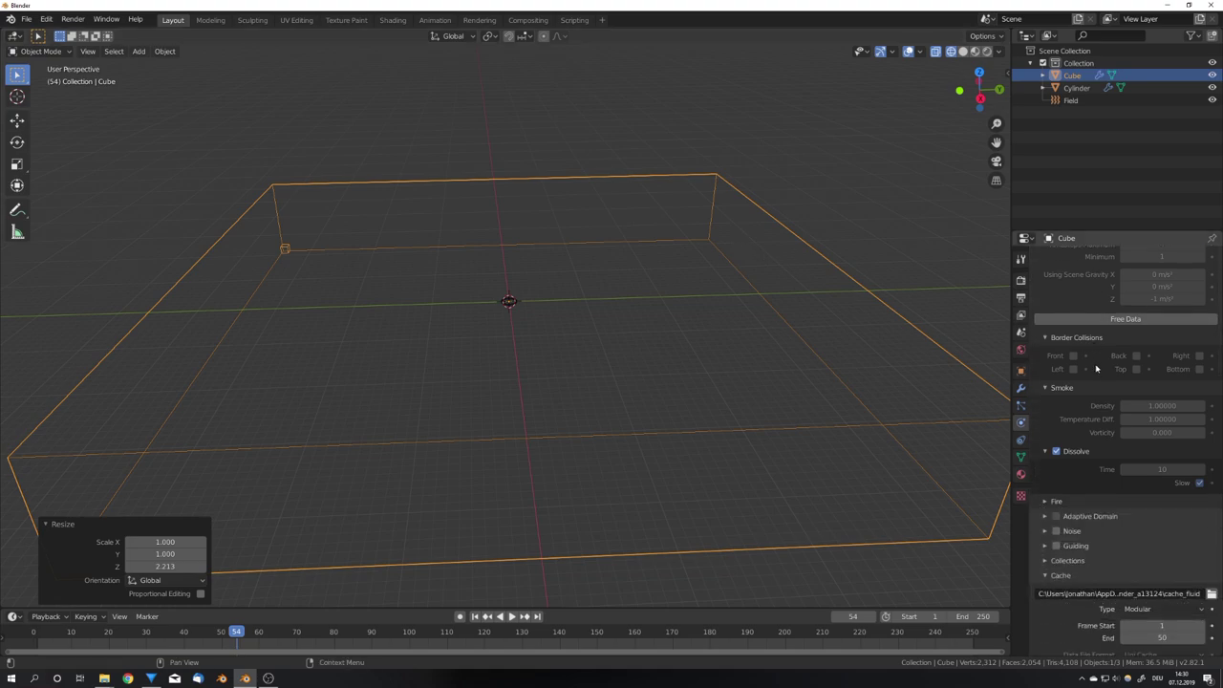
scroll(1095, 366, "down", 3)
left_click(1056, 417)
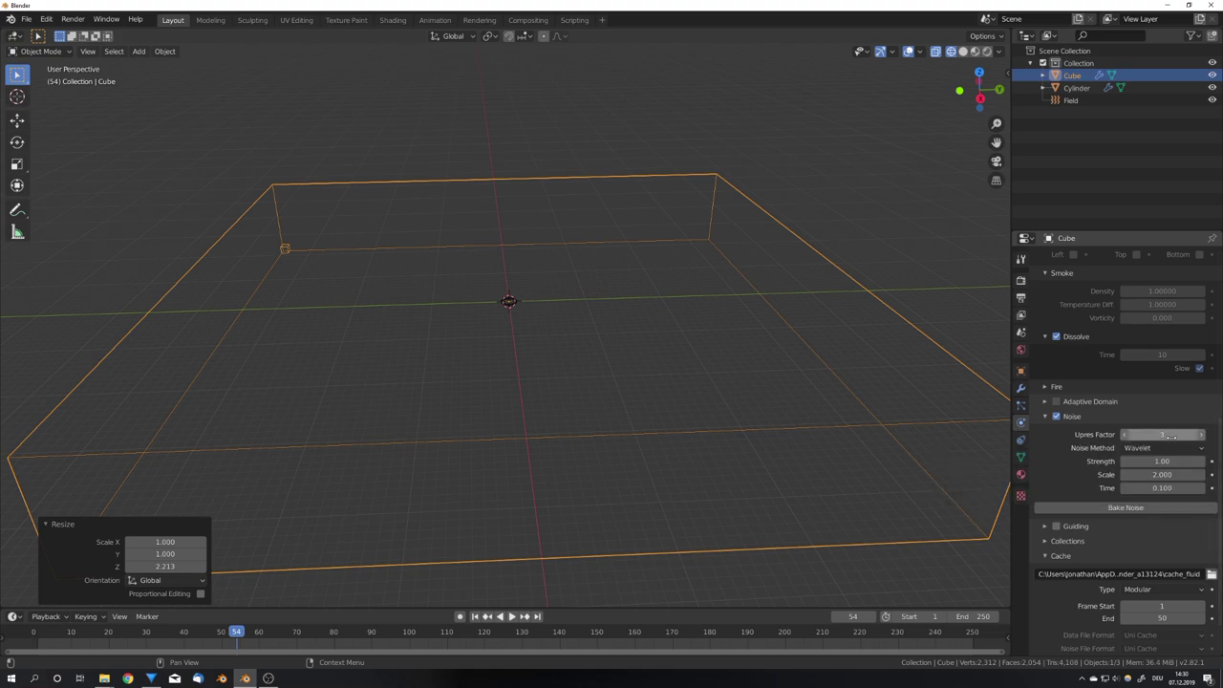
left_click(1138, 507)
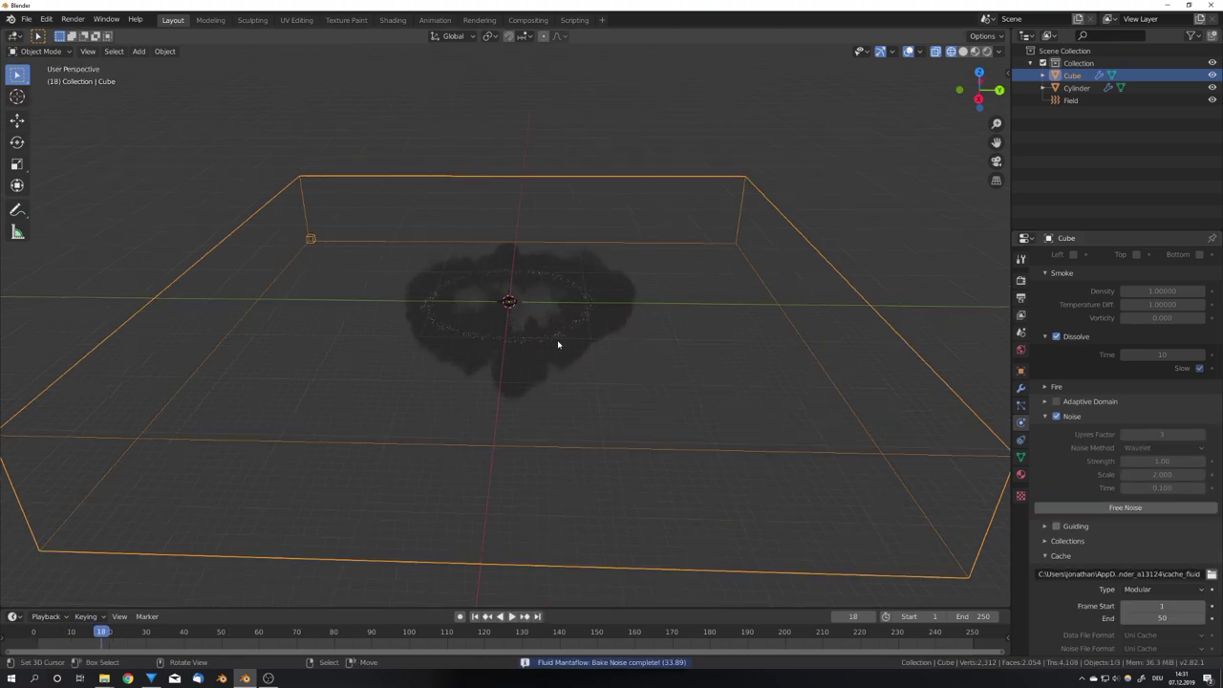
middle_click_drag(570, 341, 614, 410)
scroll(606, 322, "up", 7)
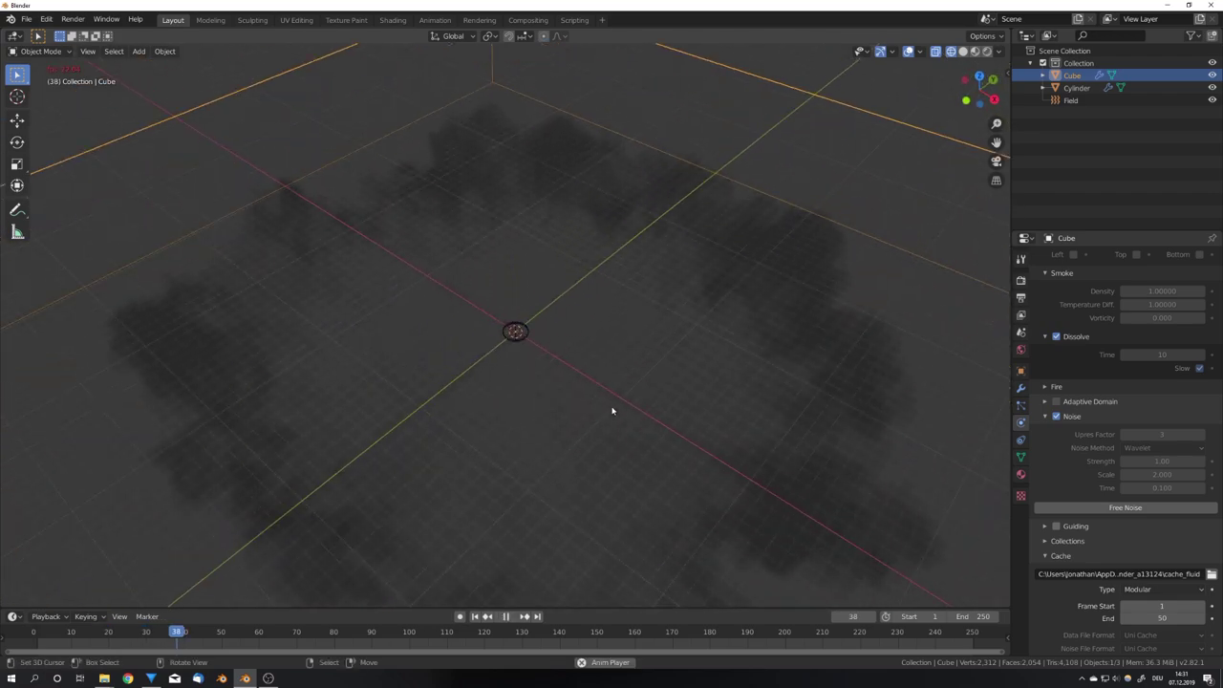
key("Escape")
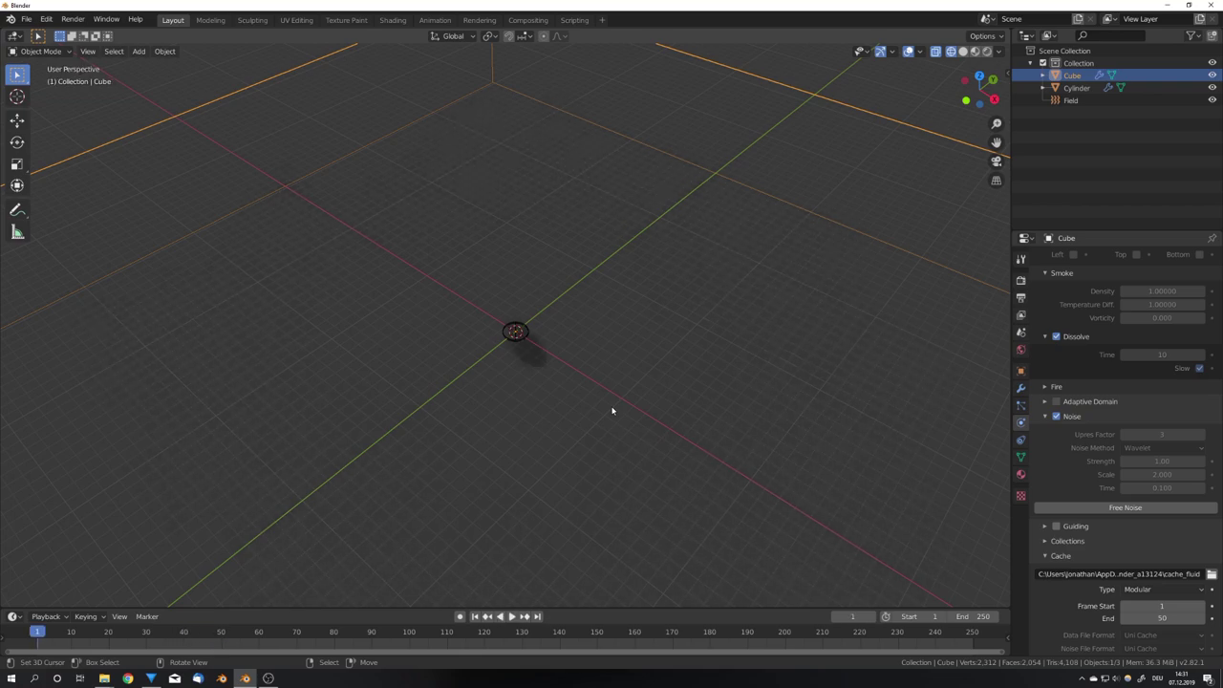
- Add a plane at the origin and scale it about 48.6 times to extend past the domain cube
scroll(592, 387, "down", 4)
middle_click_drag(592, 414, 574, 403)
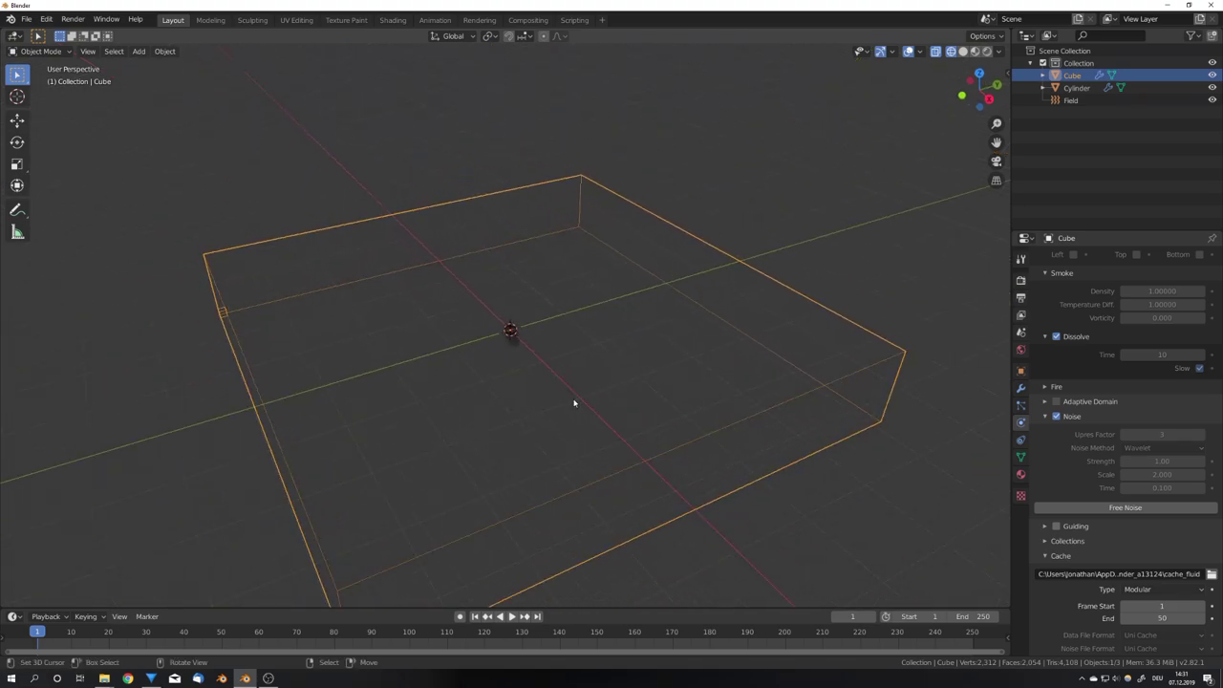
middle_click_drag(575, 402, 542, 414)
key("shift+a")
mouse_move(468, 408)
left_click(602, 412)
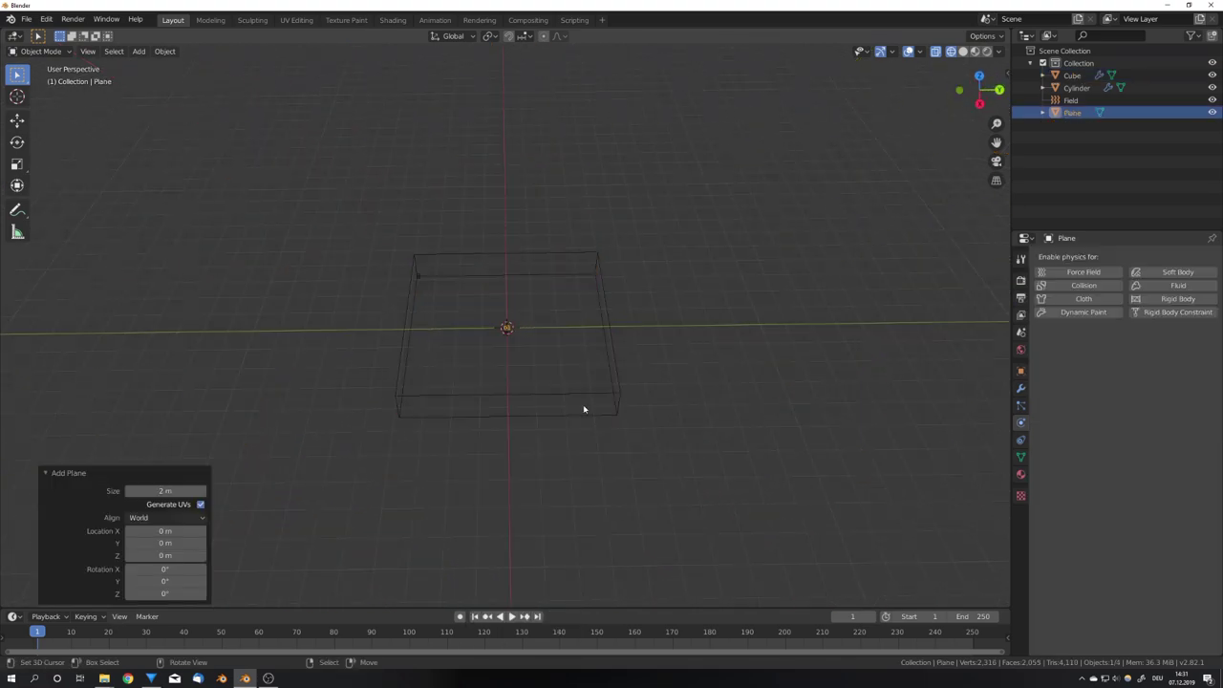
key("s")
left_click(516, 355)
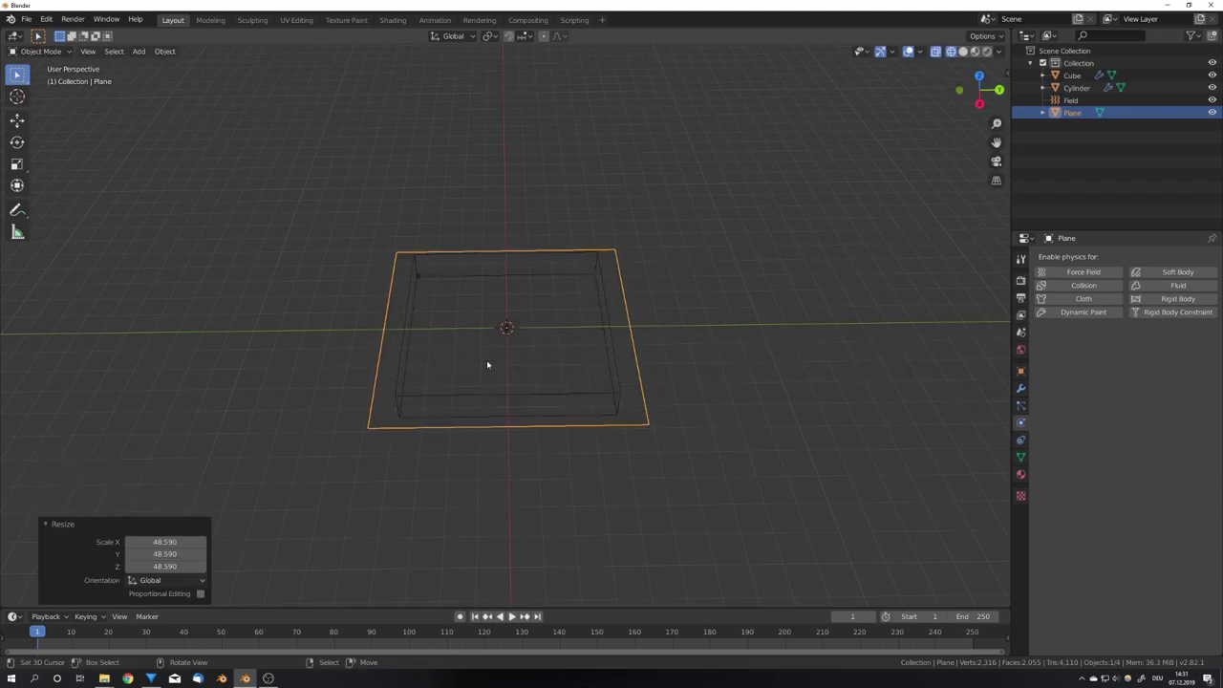
- Extrude the plane upward about 35 m into a box
middle_click_drag(469, 363, 562, 373)
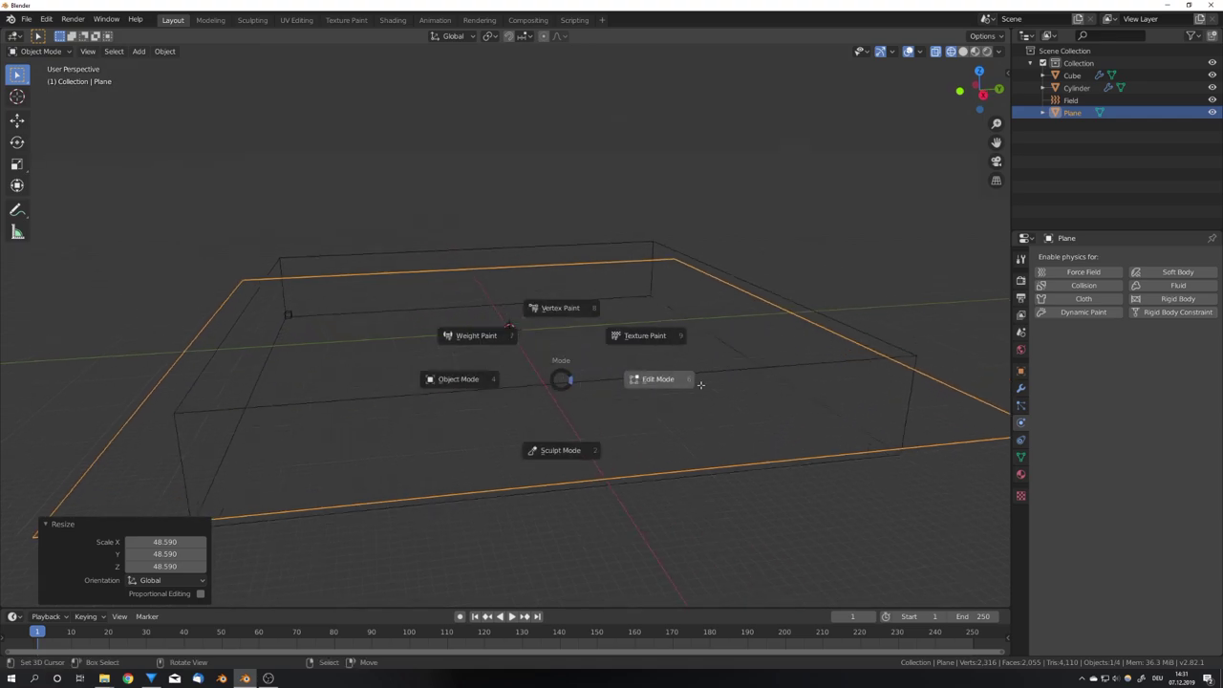
key("Tab")
scroll(633, 391, "down", 5)
key("e")
left_click(638, 303)
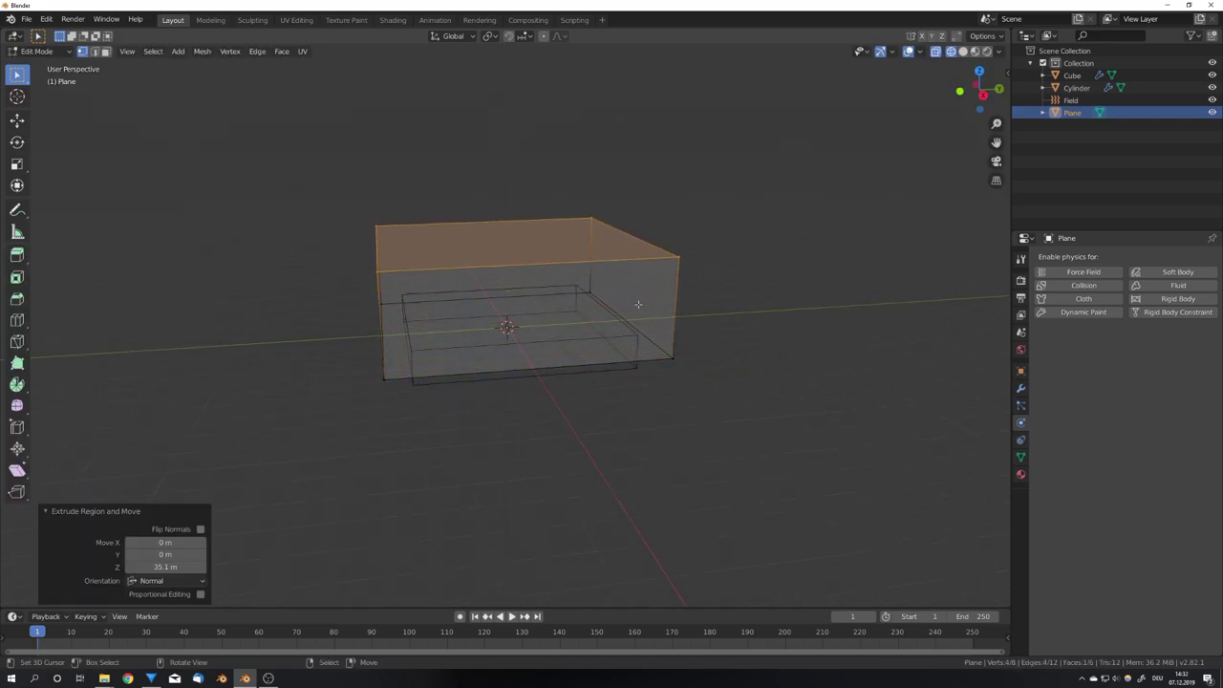
- Delete the box's top face and return to Object Mode
middle_click_drag(638, 303, 621, 318)
key("3")
key("alt+a")
key("x")
key("Escape")
left_click(506, 246)
key("x")
left_click(497, 272)
key("Tab")
- Add a level 5 subdivision surface to the open box and display the viewport in solid shading
middle_click_drag(480, 299, 561, 349)
key("ctrl+5")
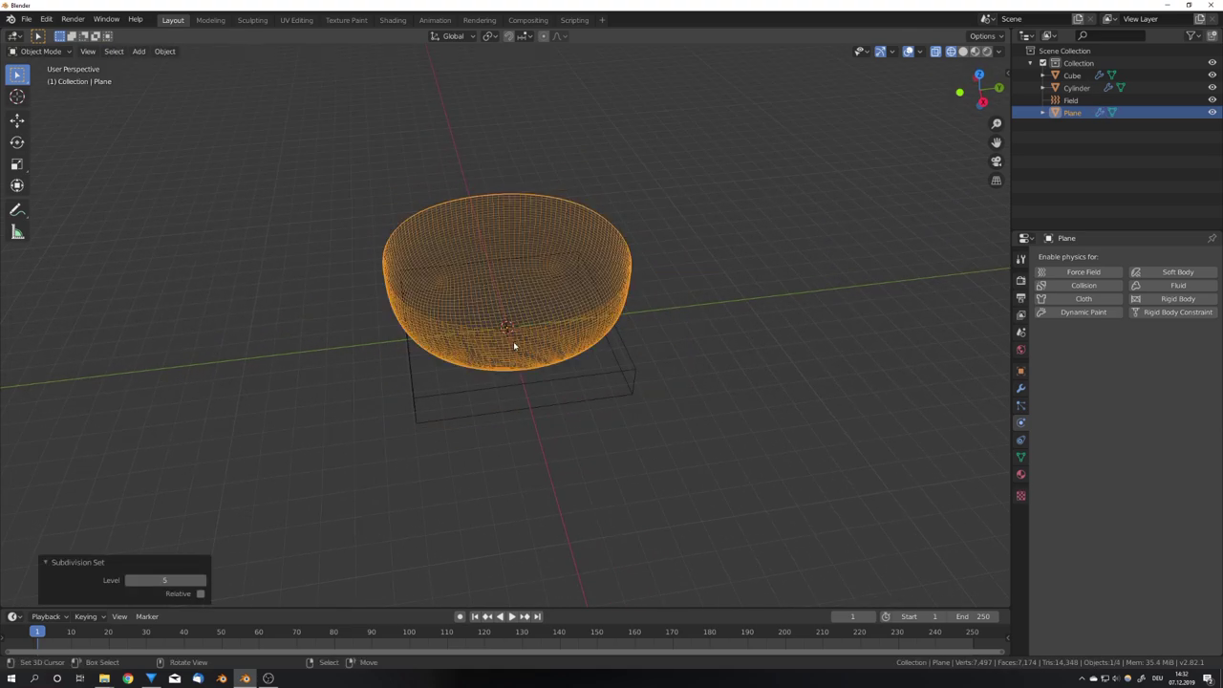
key("z")
left_click(631, 334)
- Move the subdivided bowl down about 12.2 m along Z
mouse_move(562, 314)
middle_mouse_down()
mouse_move(557, 347)
mouse_move(561, 292)
middle_mouse_up()
scroll(558, 342, "up", 4)
key("g")
key("z")
left_click(557, 369)
- Apply Shade Smooth to the bowl
middle_click_drag(560, 284, 623, 334)
scroll(562, 358, "up", 5)
scroll(529, 340, "down", 4)
scroll(528, 340, "up", 5)
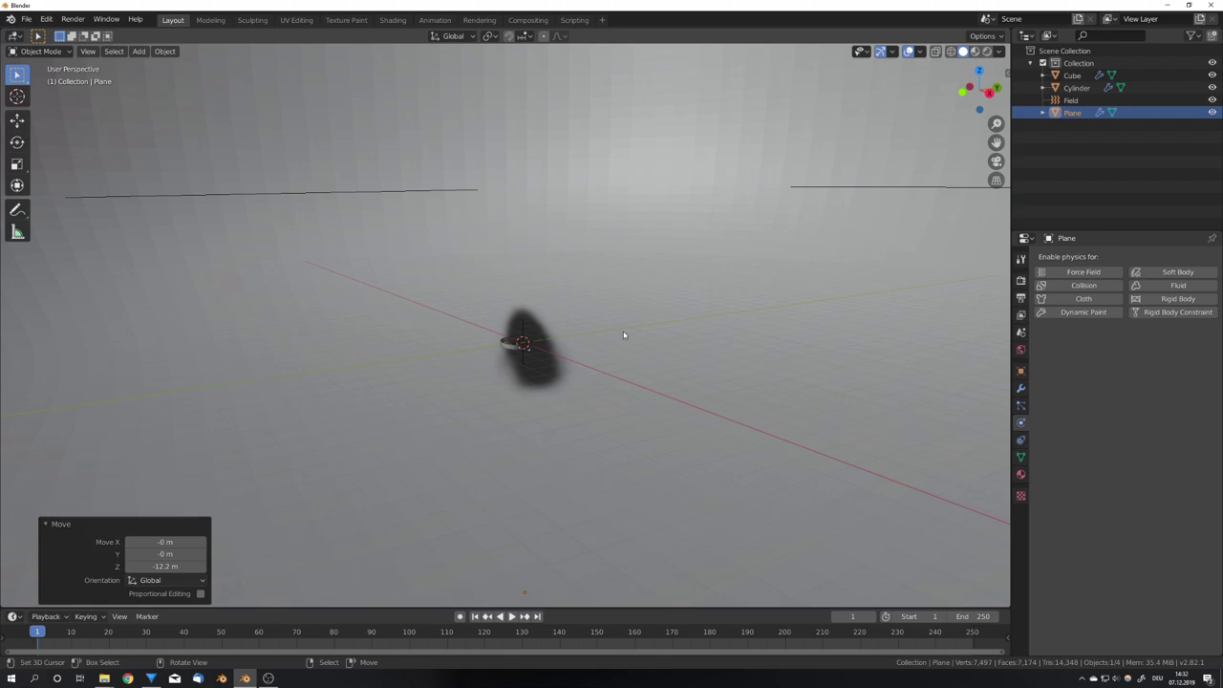
middle_click_drag(622, 321, 556, 320)
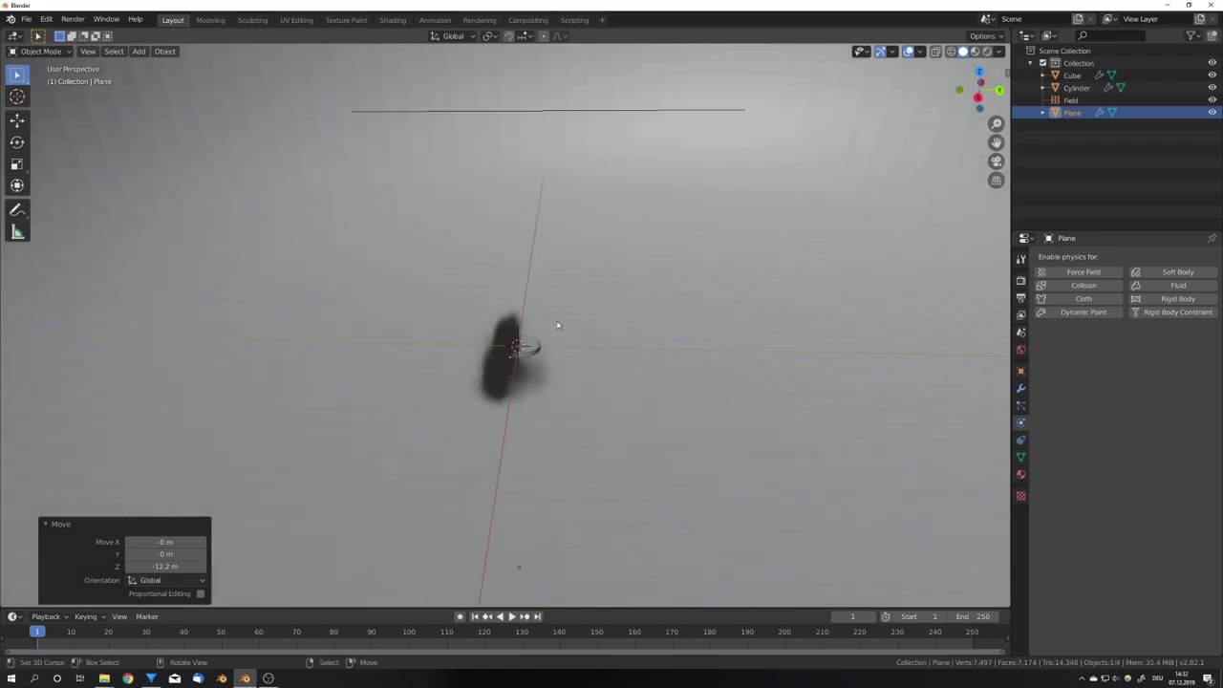
key("F3")
type("shad")
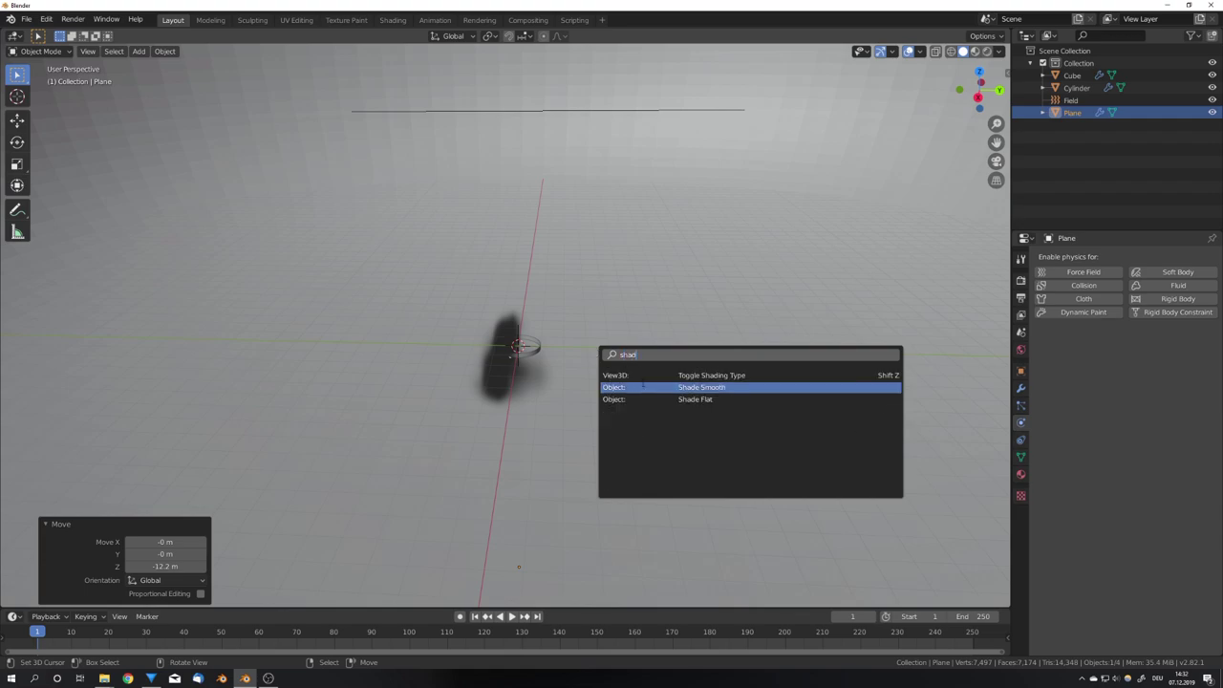
left_click(644, 386)
- Add a camera and align it to an angled view looking down at the emitter ring
scroll(630, 361, "down", 6)
mouse_move(579, 352)
middle_mouse_down()
mouse_move(532, 375)
mouse_move(560, 330)
mouse_move(548, 479)
mouse_move(583, 376)
middle_mouse_up()
scroll(560, 331, "up", 6)
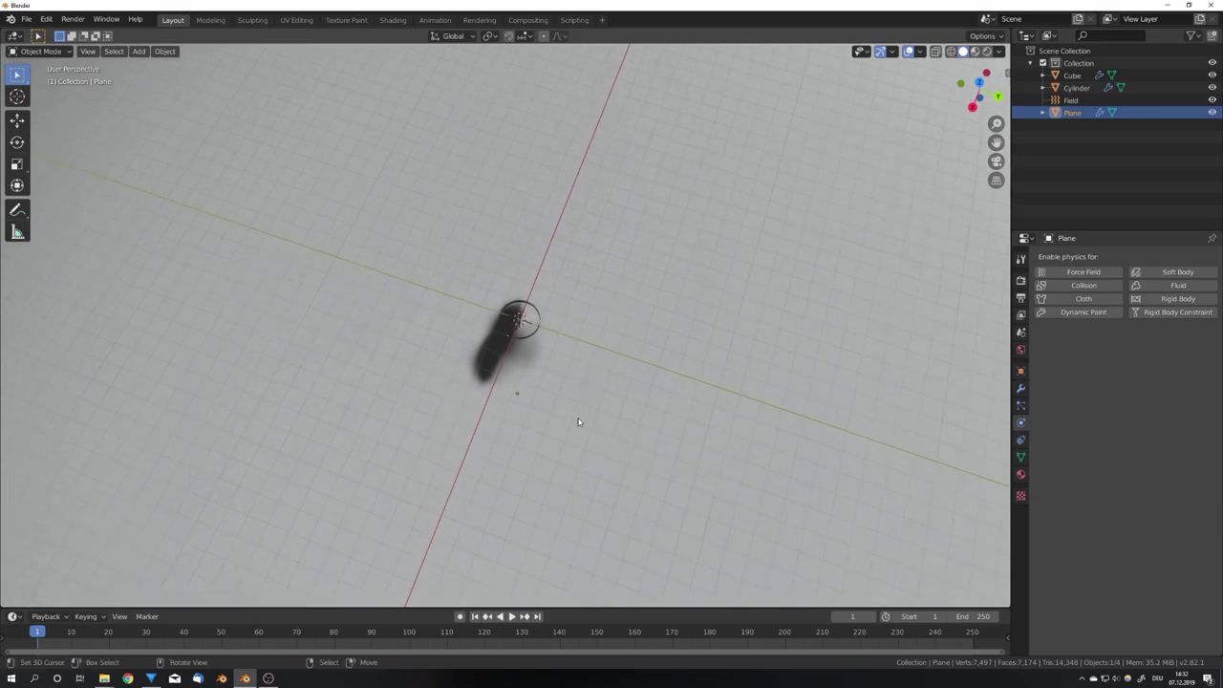
key("shift+a")
left_click(547, 592)
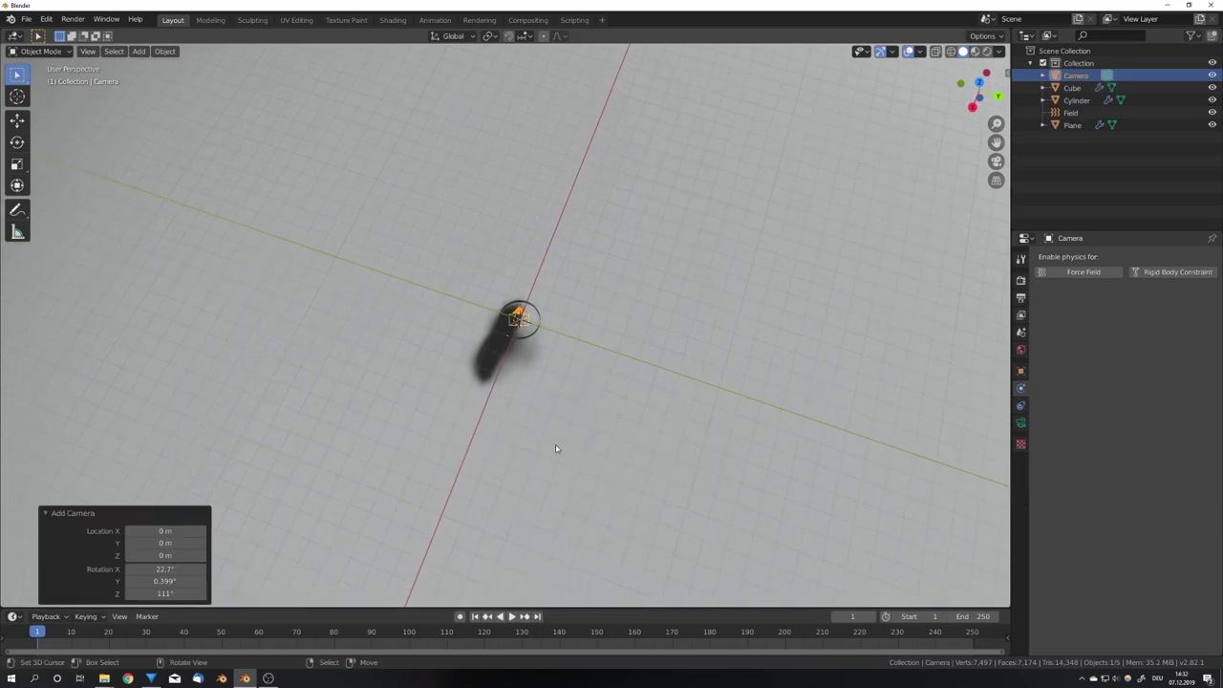
scroll(559, 404, "down", 4)
scroll(568, 373, "up", 4)
mouse_move(569, 386)
middle_mouse_down()
mouse_move(568, 373)
mouse_move(567, 401)
middle_mouse_up()
key("ctrl+alt+KP_0")
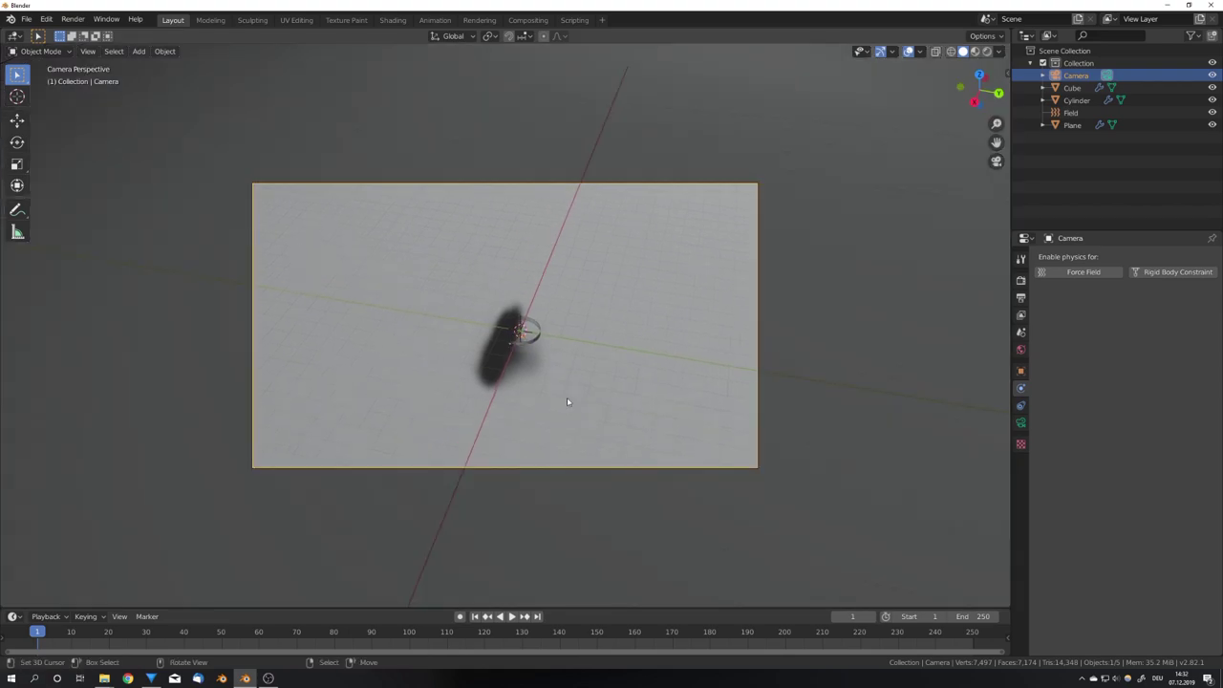
- Go to frame 28 and move the camera back along its local Z axis to frame the smoke ring
left_click_drag(146, 633, 146, 639)
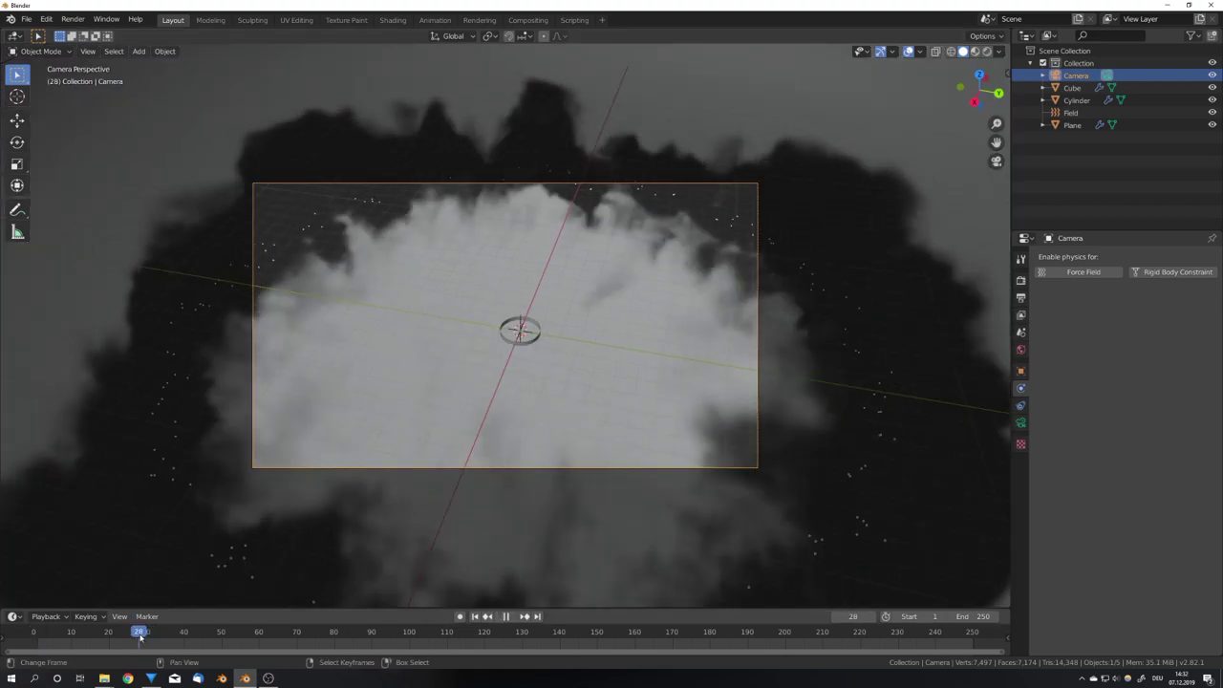
key("Escape")
key("g")
key("z")
key("z")
left_click(521, 126)
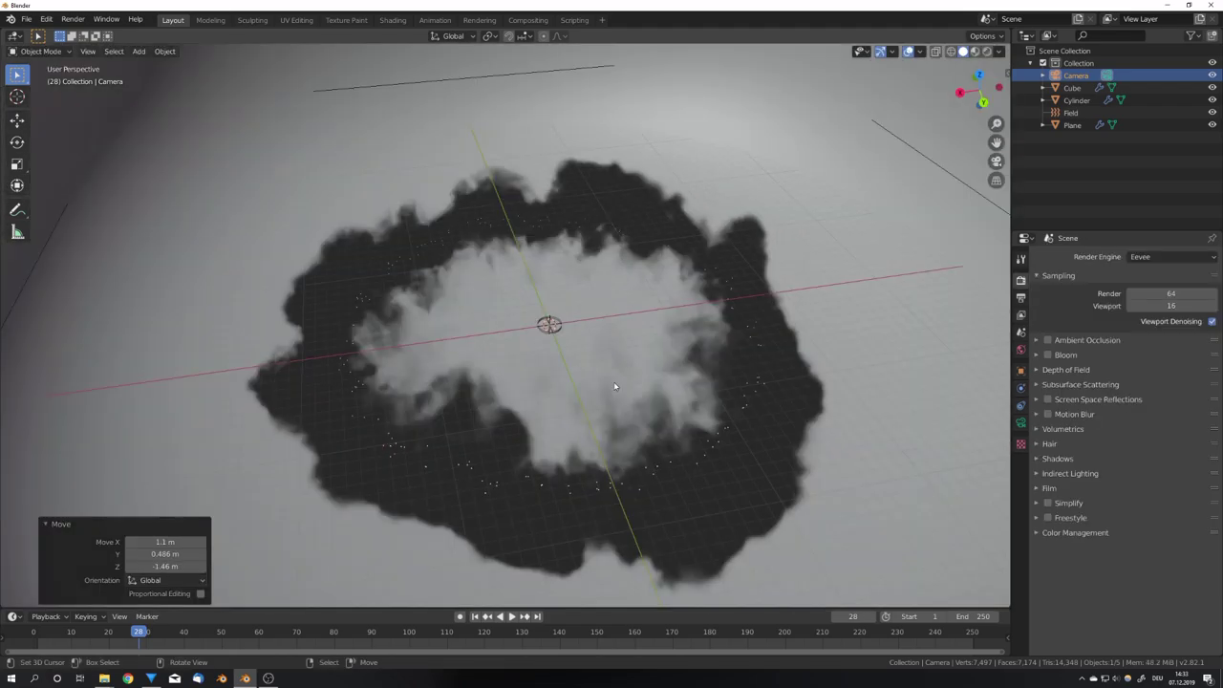
- Switch the viewport to rendered shading and view the bowl and domain from outside
scroll(614, 381, "down", 5)
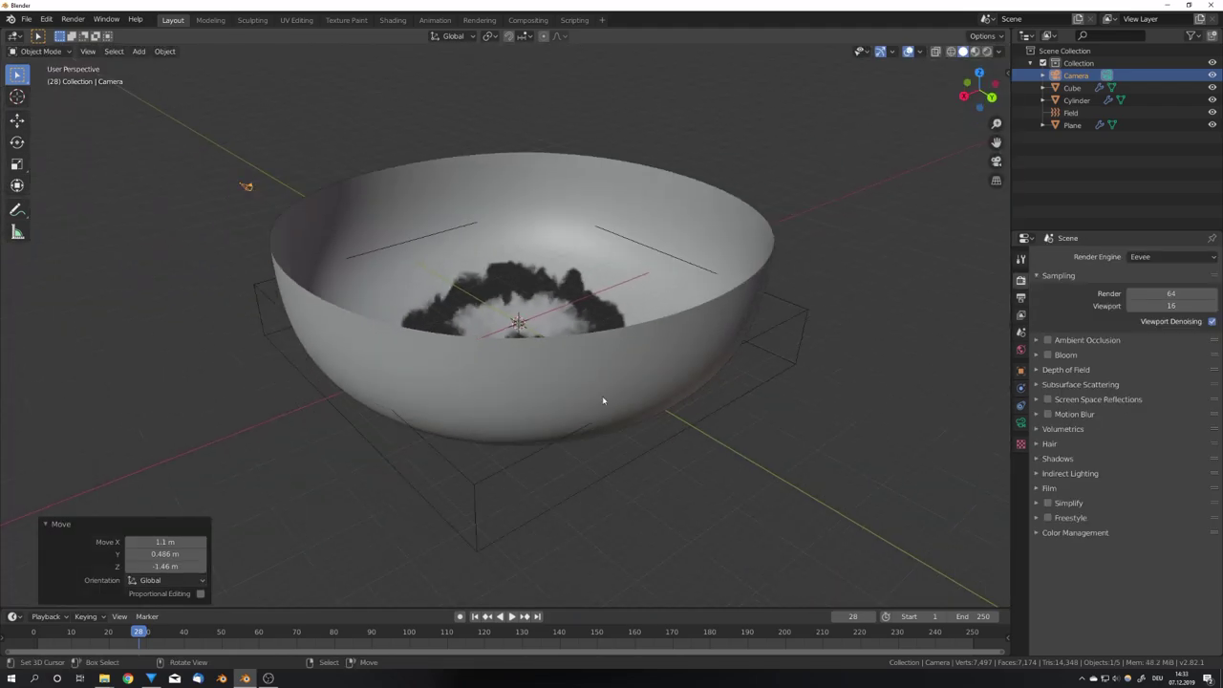
middle_click_drag(602, 395, 593, 338)
scroll(603, 376, "up", 4)
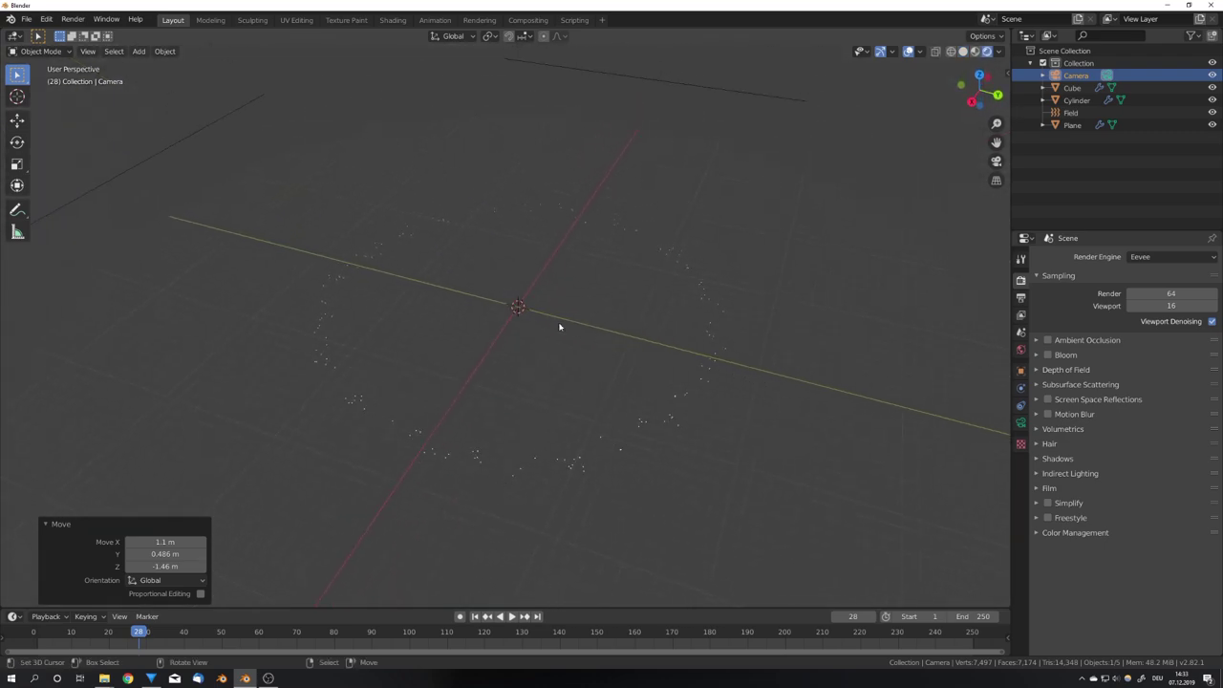
scroll(578, 334, "down", 4)
middle_click_drag(574, 408, 588, 421)
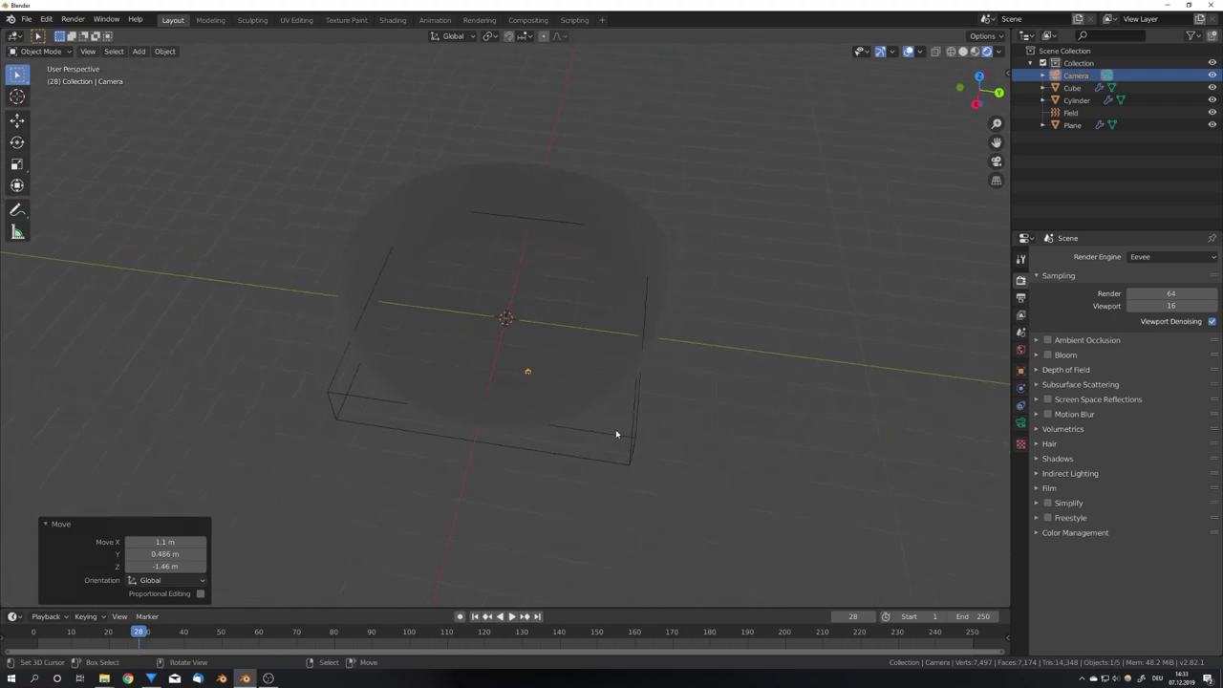
- Split the 3D viewport vertically and turn the narrow new area into a Shader Editor
left_click_drag(3, 31, 291, 58)
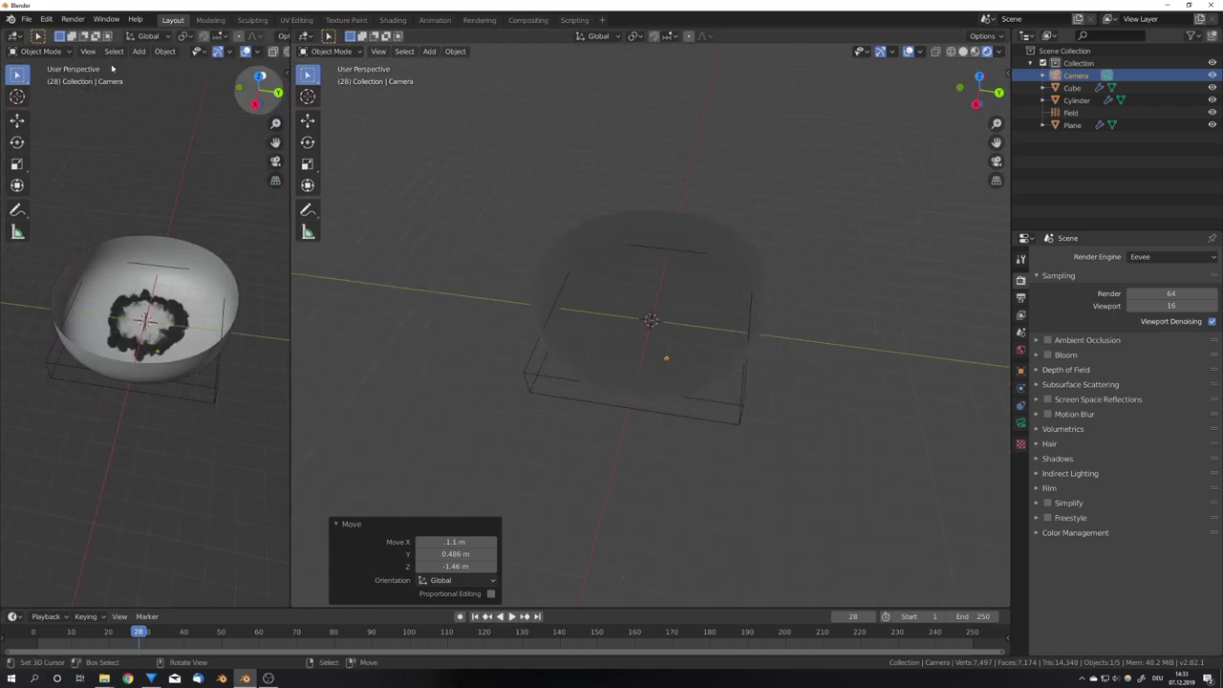
left_click(14, 35)
left_click(57, 121)
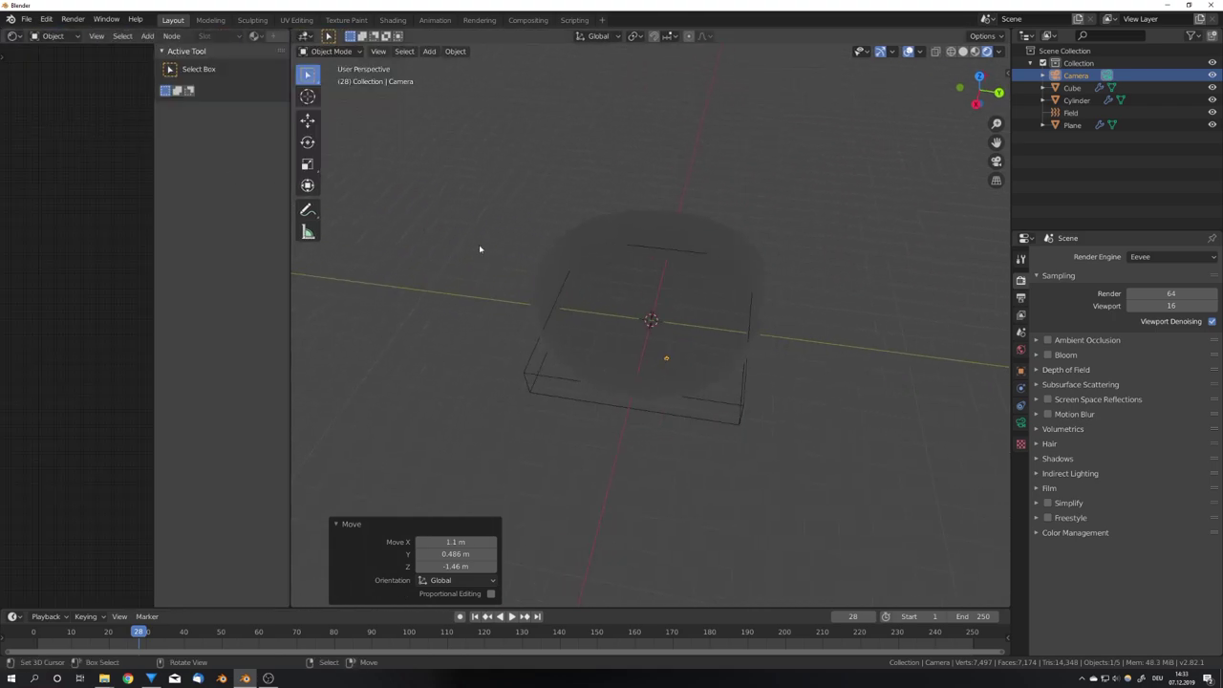
- Create a new material for the domain cube and hide the Shader Editor's sidebar
scroll(754, 395, "up", 6)
scroll(822, 467, "down", 2)
left_click(822, 467)
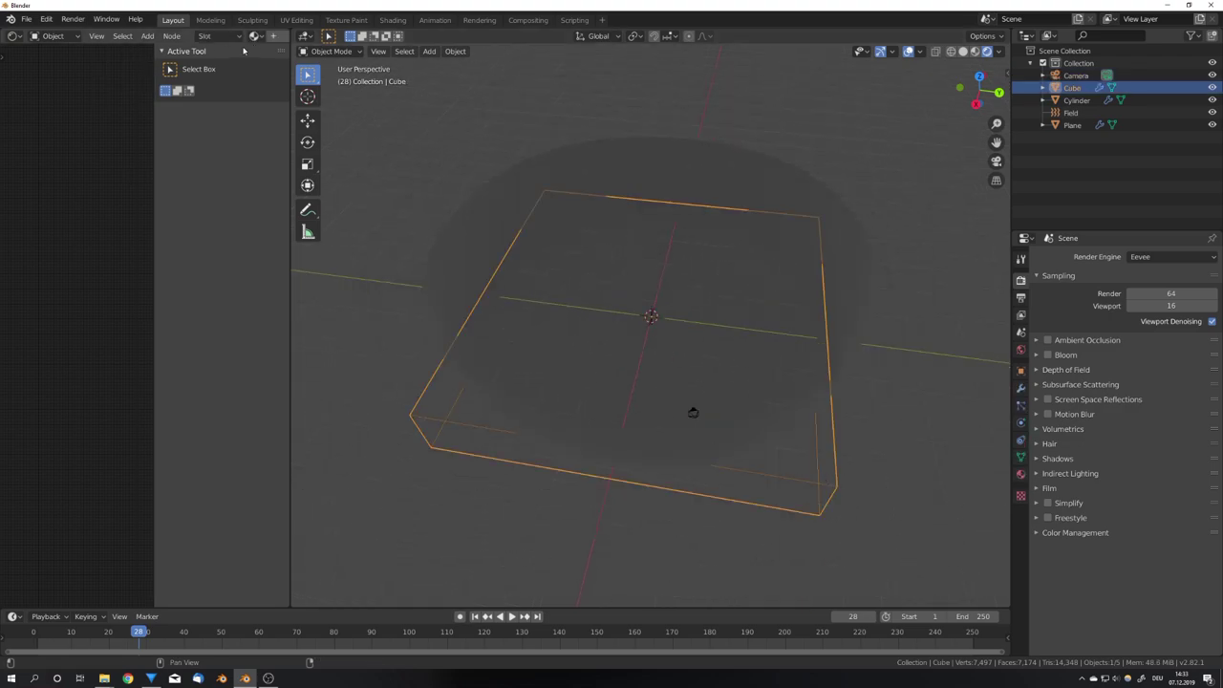
left_click(277, 36)
key("n")
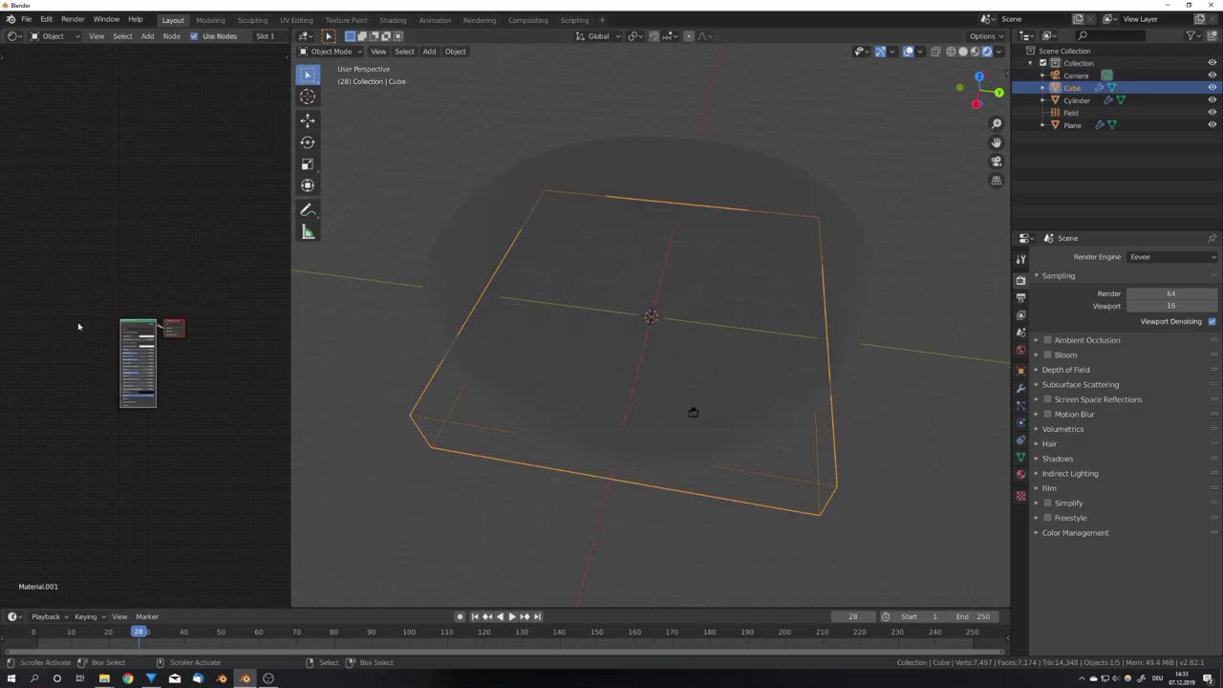
- Replace the material's Principled BSDF with a Principled Volume node connected to the Material Output's Volume input
scroll(79, 326, "up", 5)
left_click(128, 314)
key("x")
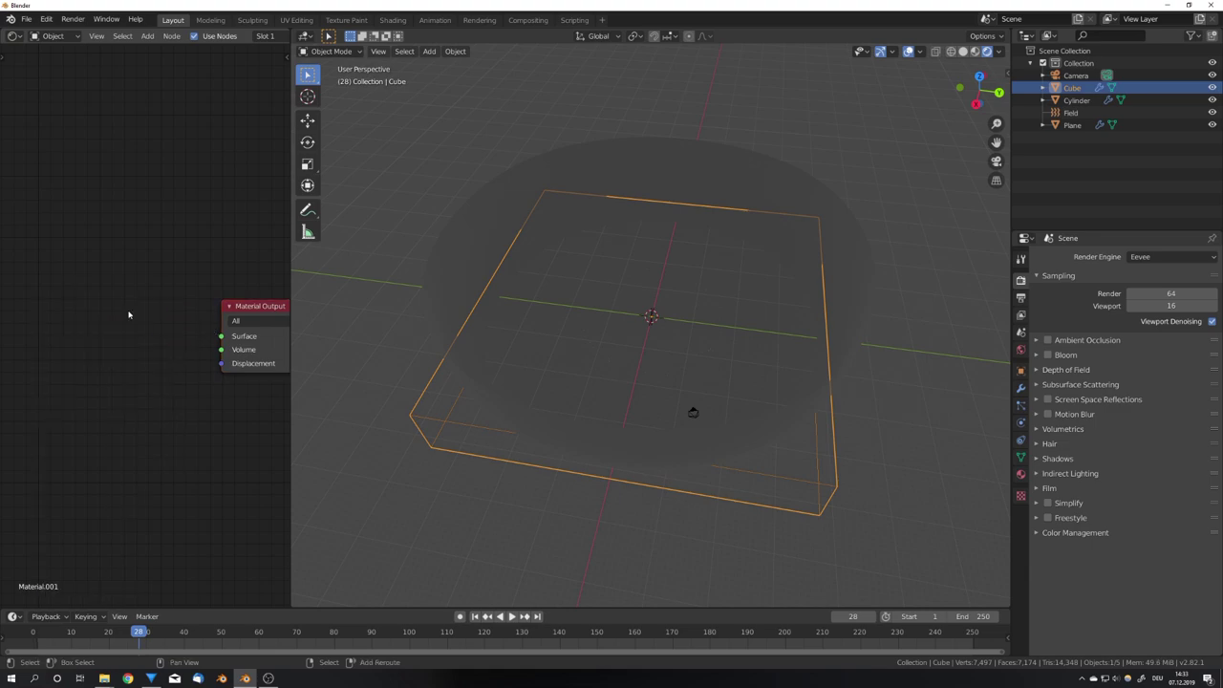
key("shift+a")
left_click(129, 313)
type("vol")
left_click(181, 345)
left_click(76, 308)
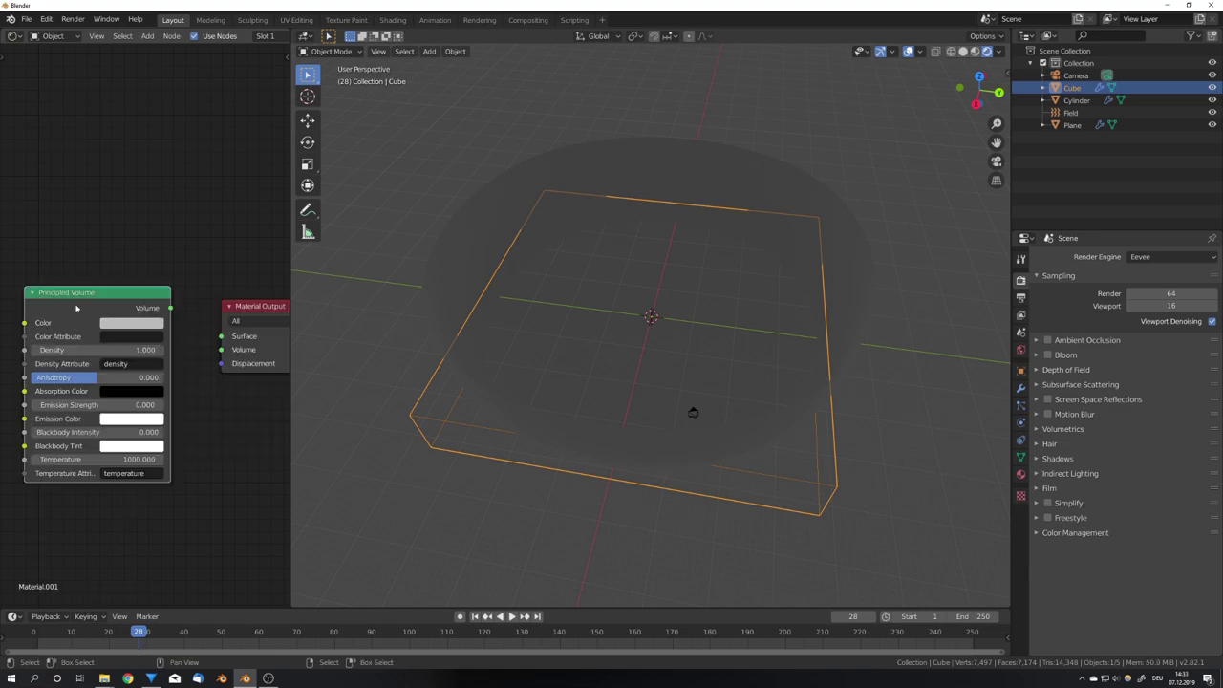
left_click(70, 306)
left_click_drag(164, 307, 221, 349)
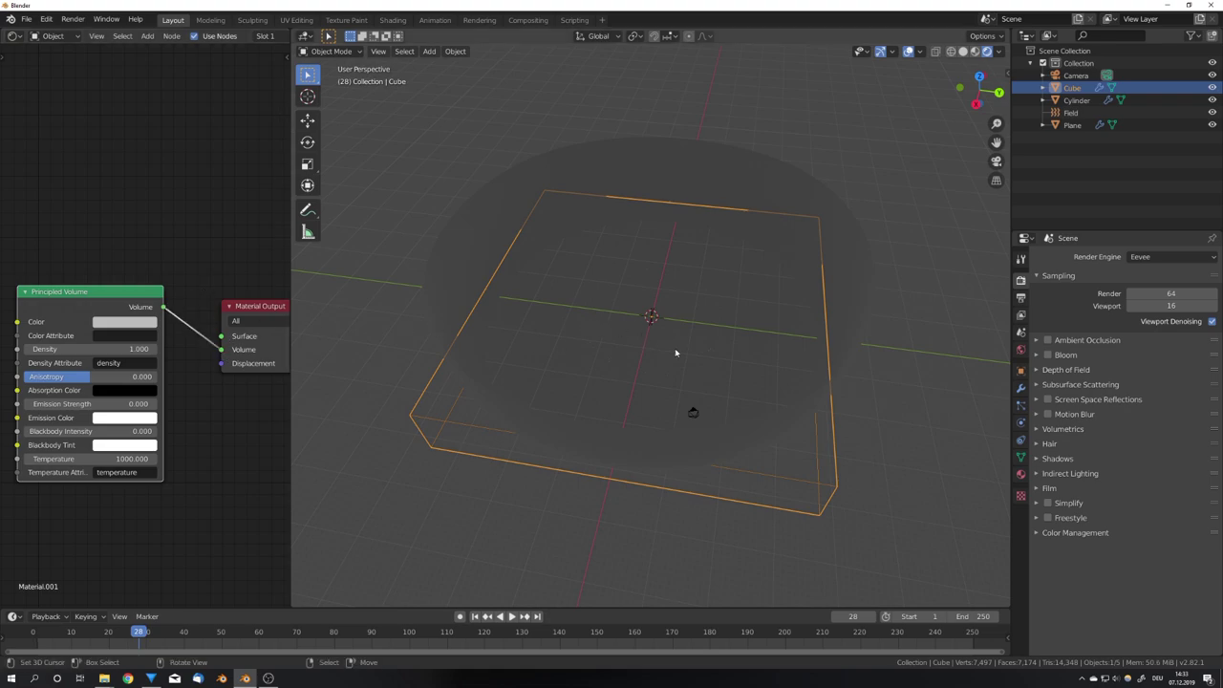
- Examine the rendered smoke ring up close and through the camera
scroll(691, 335, "up", 5)
middle_click_drag(650, 363, 609, 353)
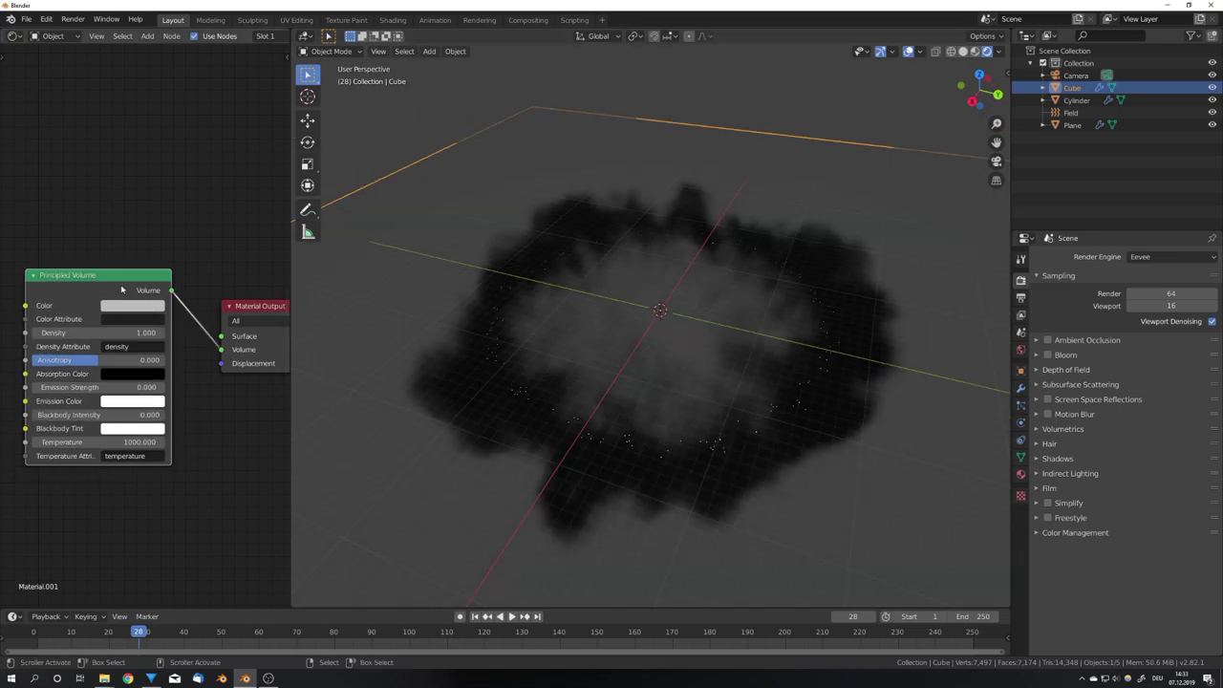
left_click_drag(135, 312, 166, 305)
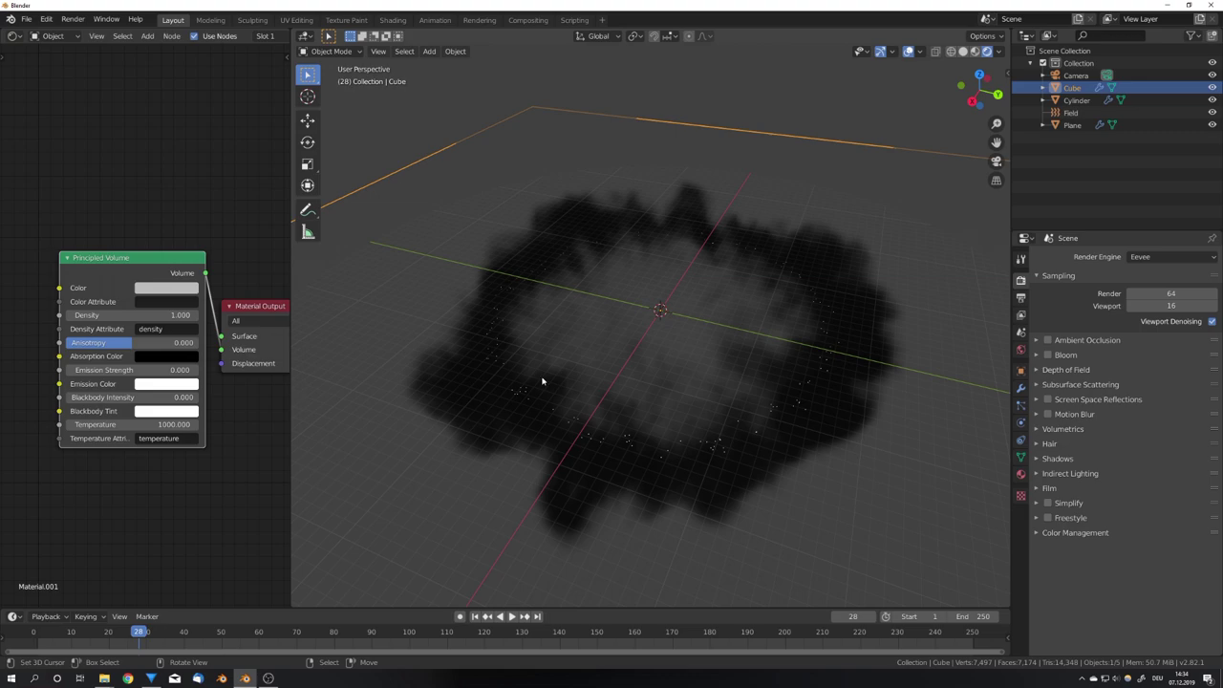
key("KP_0")
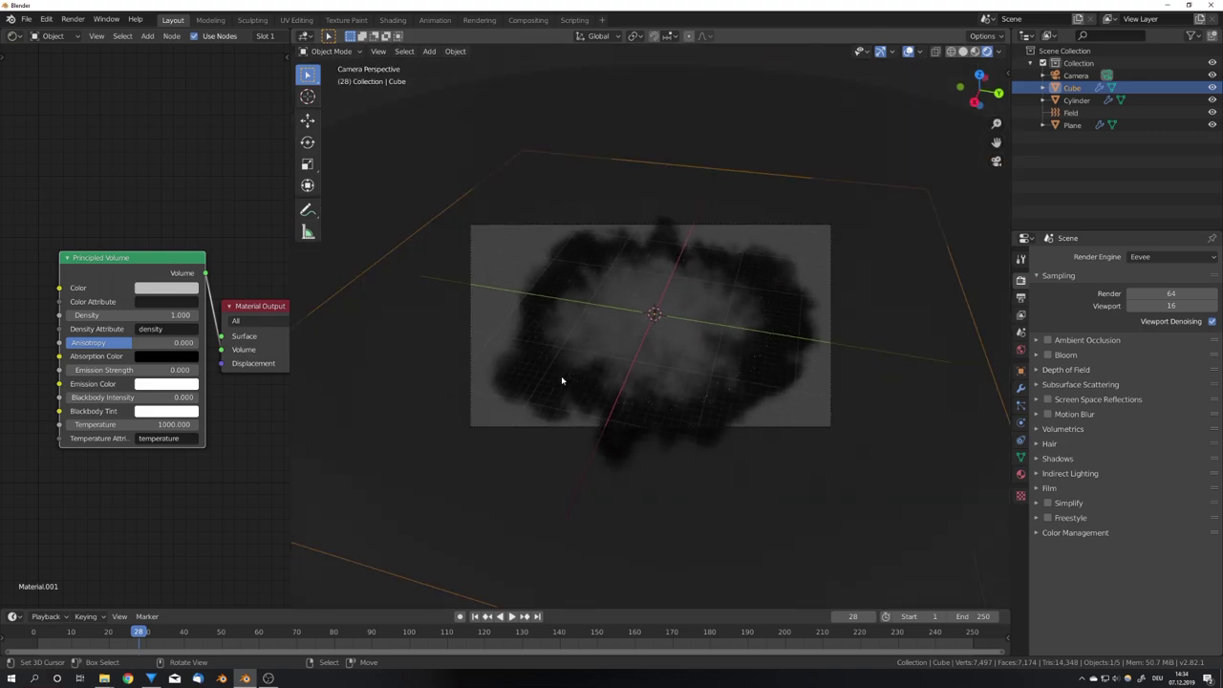
- Set the world background to a very dark blue with hue 0.636, saturation 0.523 and value 0.056
middle_click_drag(561, 380, 640, 365)
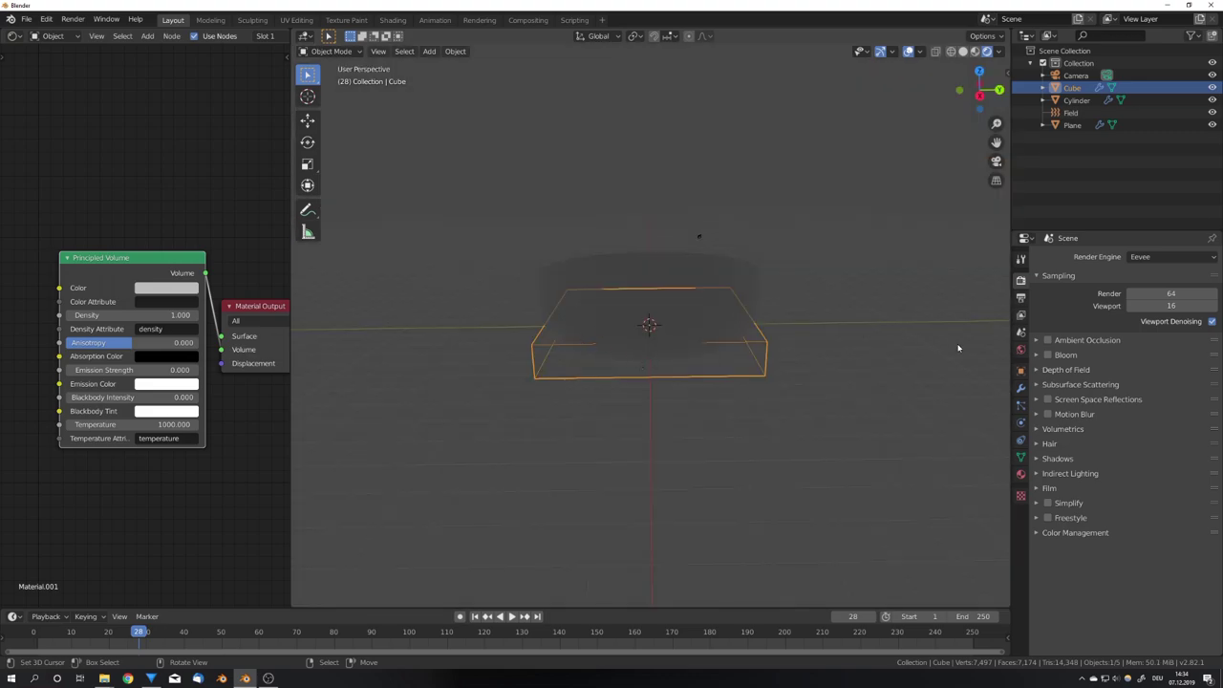
left_click(1020, 348)
left_click(1167, 336)
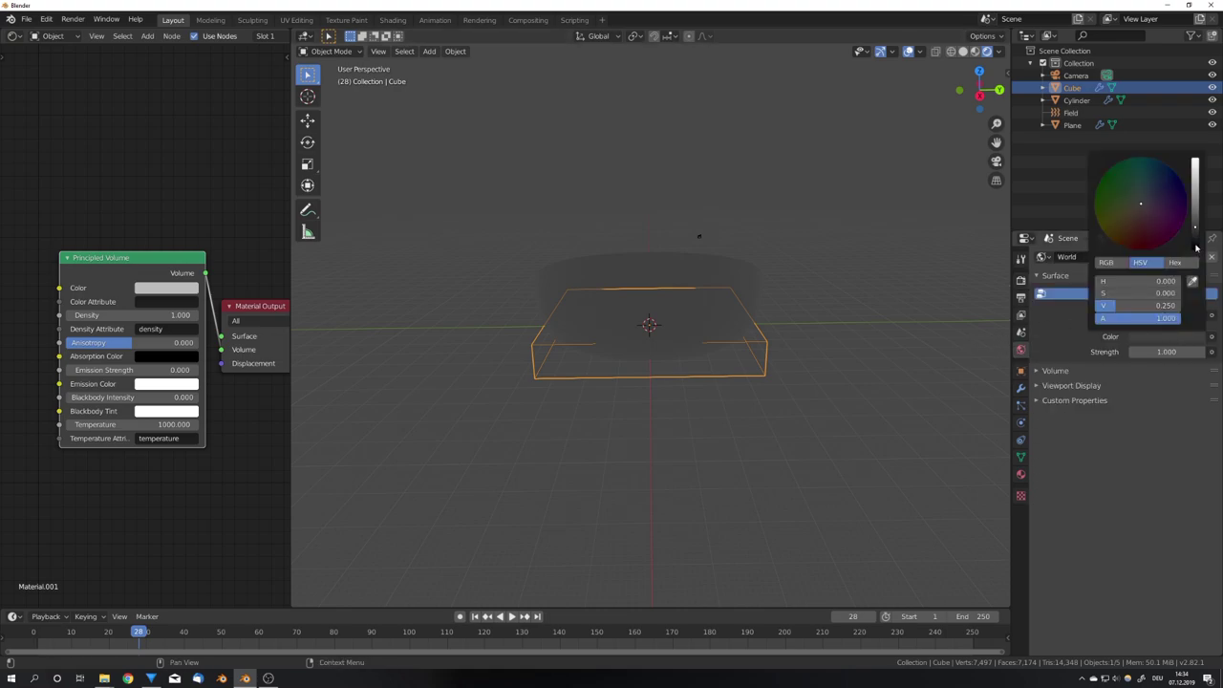
left_click(1195, 246)
left_click(1157, 189)
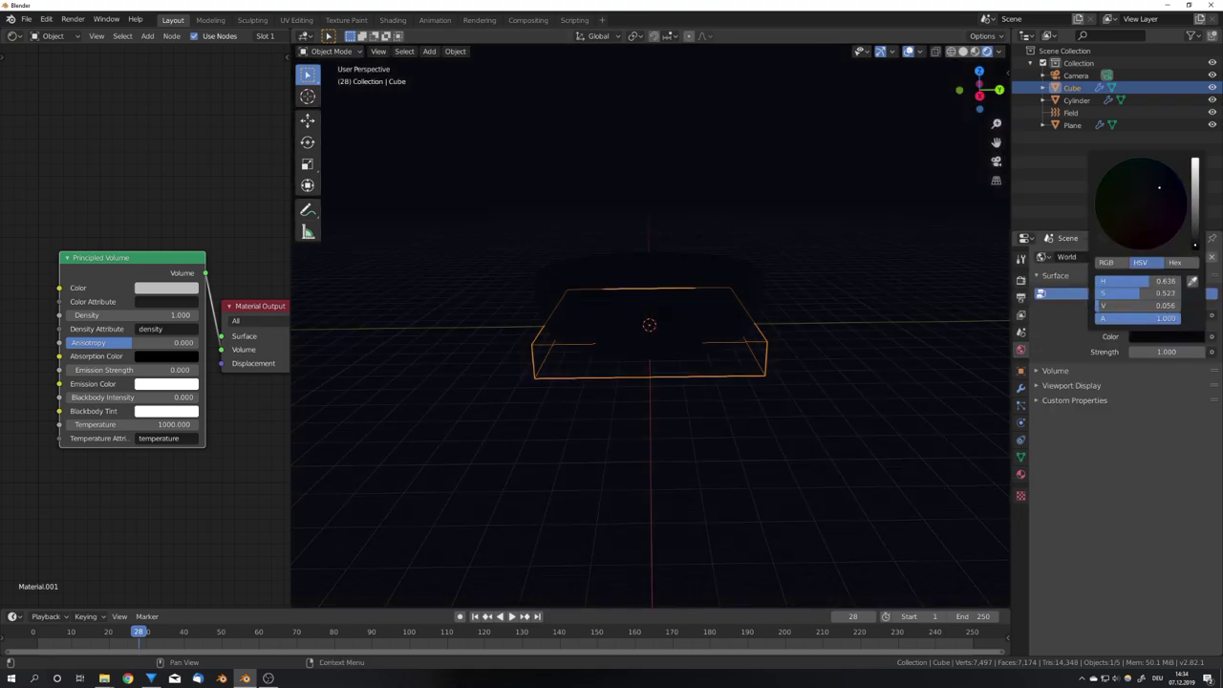
middle_click_drag(822, 251, 772, 309)
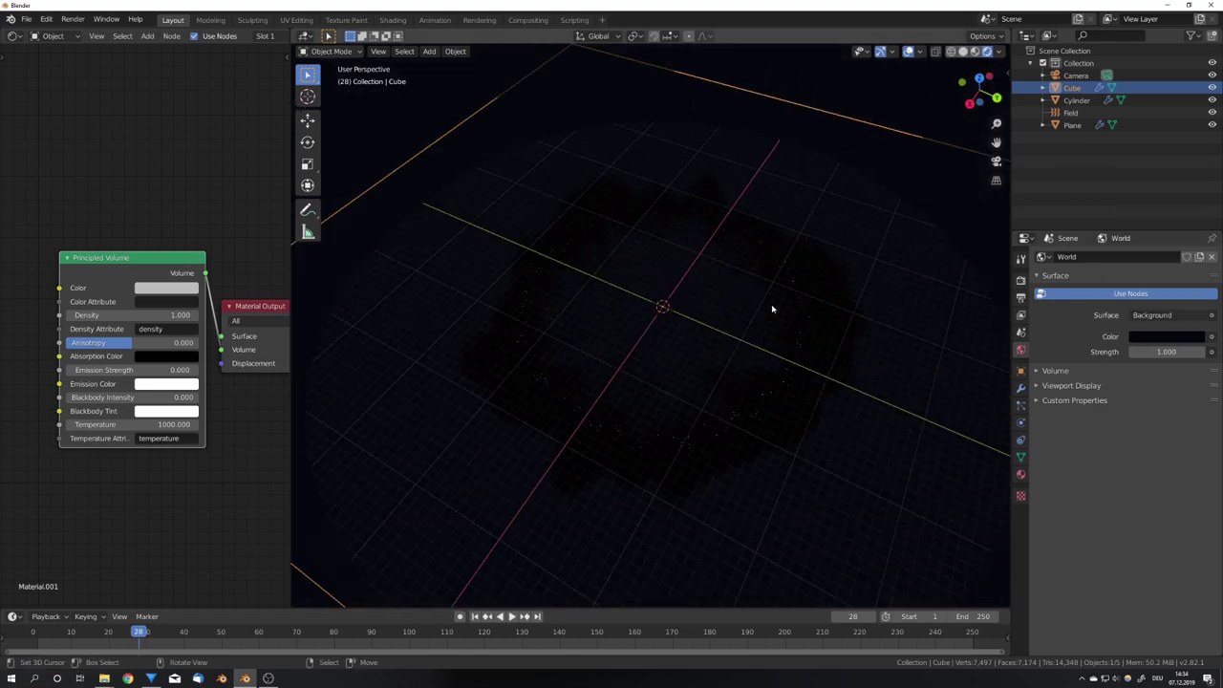
- Add an area light at the scene centre and raise it 27.6 m straight up along Z
middle_click_drag(771, 309, 731, 363)
key("shift+a")
mouse_move(706, 504)
left_click(814, 543)
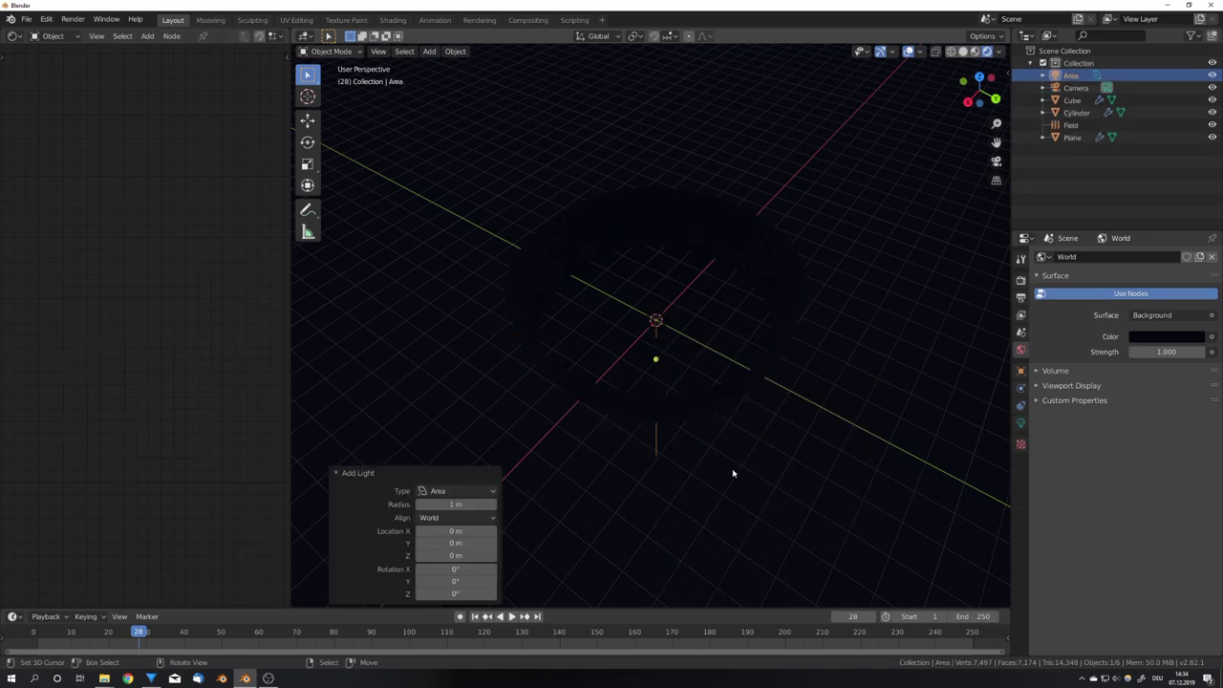
key("g")
key("z")
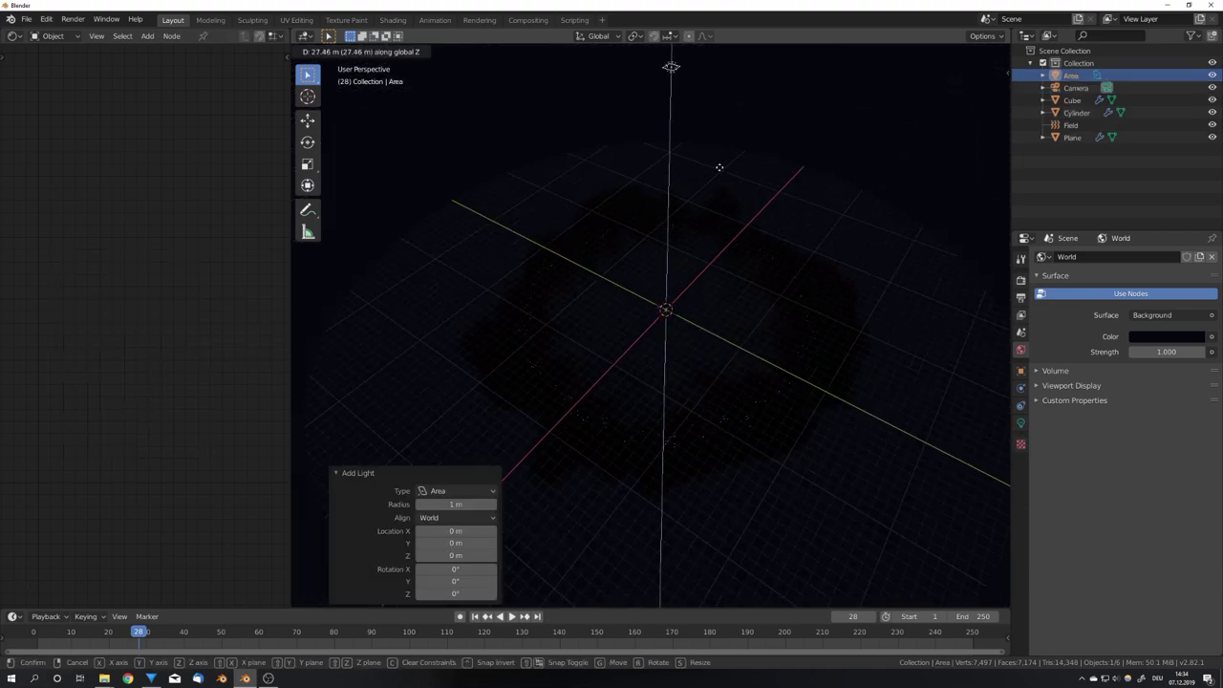
left_click(718, 168)
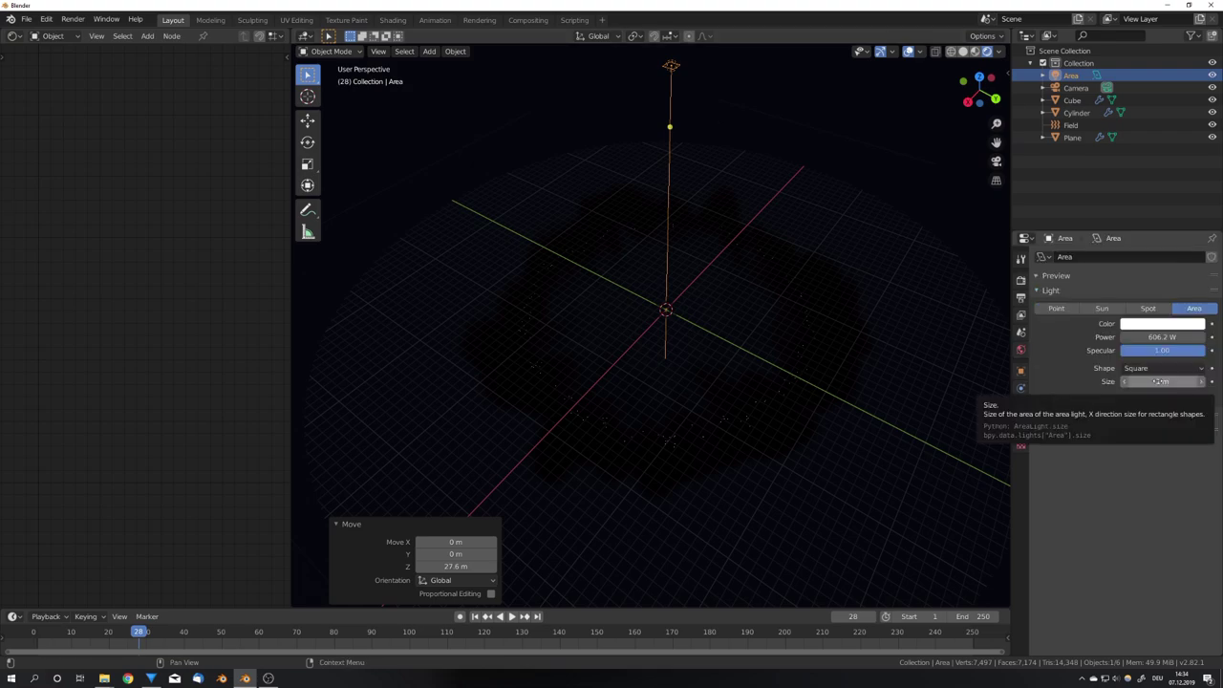
- Set the area light's size to 32.3 m and its power to 5000 W
left_click_drag(1157, 381, 1194, 382)
scroll(914, 363, "up", 2)
middle_click_drag(901, 382, 900, 357)
left_click(1156, 337)
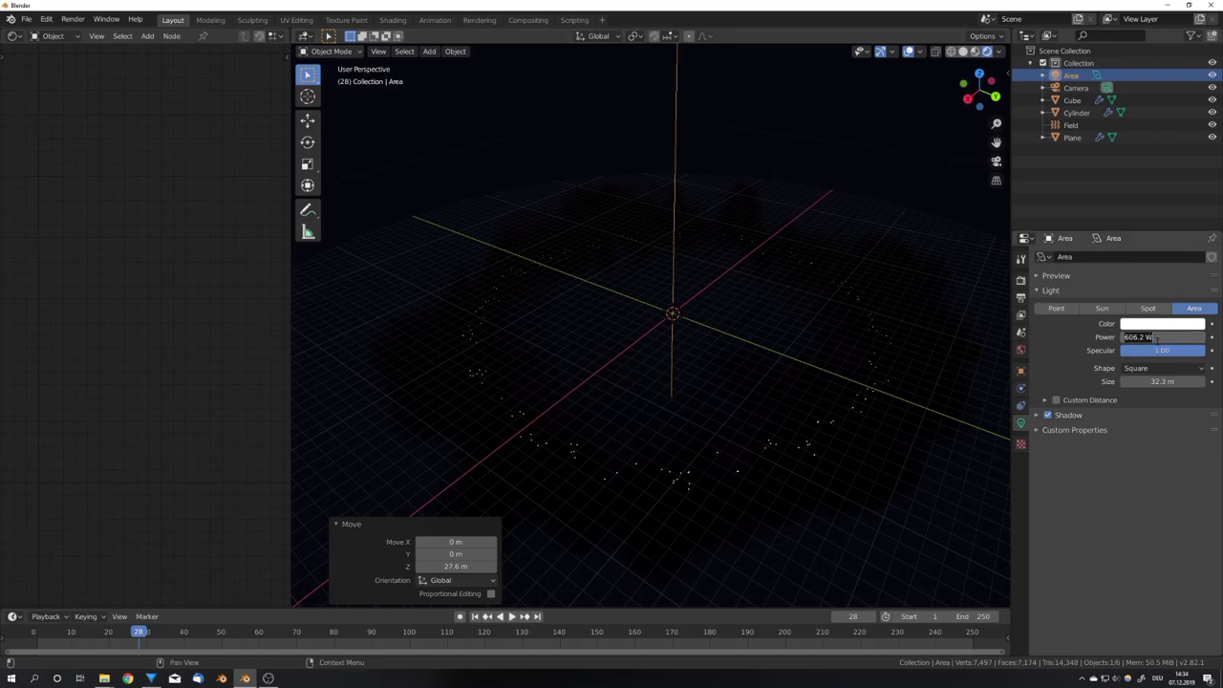
type("2000")
key("Return")
middle_click_drag(756, 341, 742, 377)
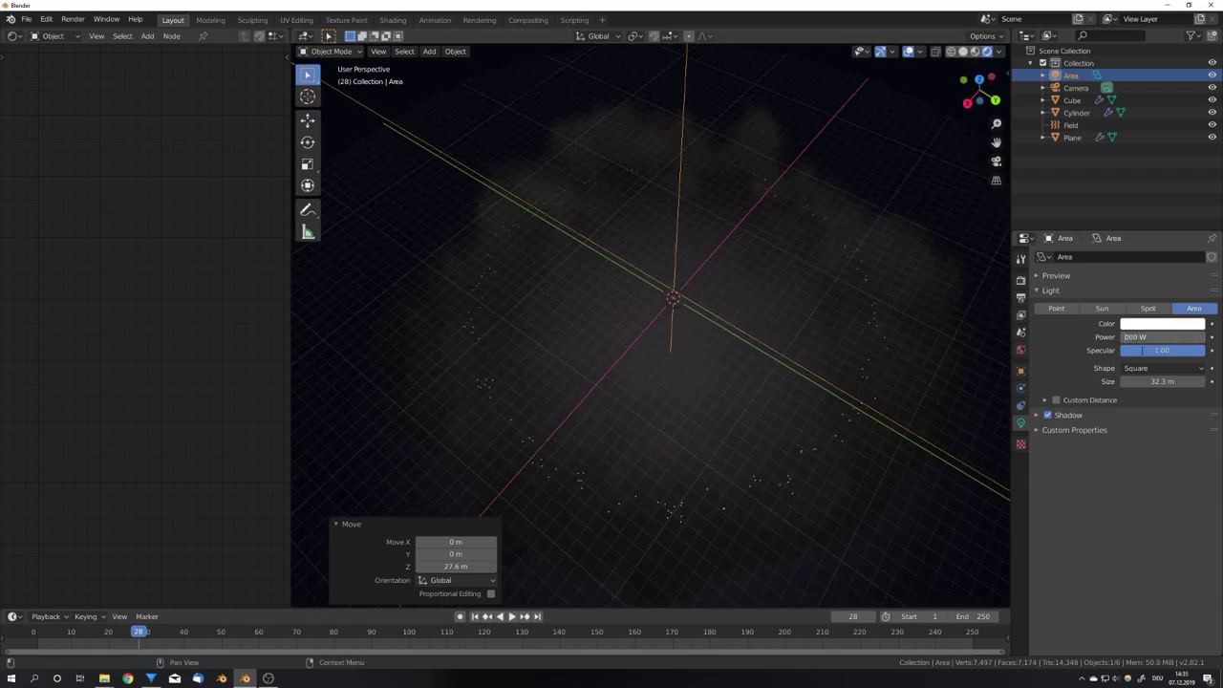
key("Return")
- Create a new material for the backdrop plane and give it a nearly black purple base colour
scroll(732, 338, "down", 5)
scroll(725, 355, "up", 5)
middle_click_drag(732, 371, 705, 367)
left_click(926, 212)
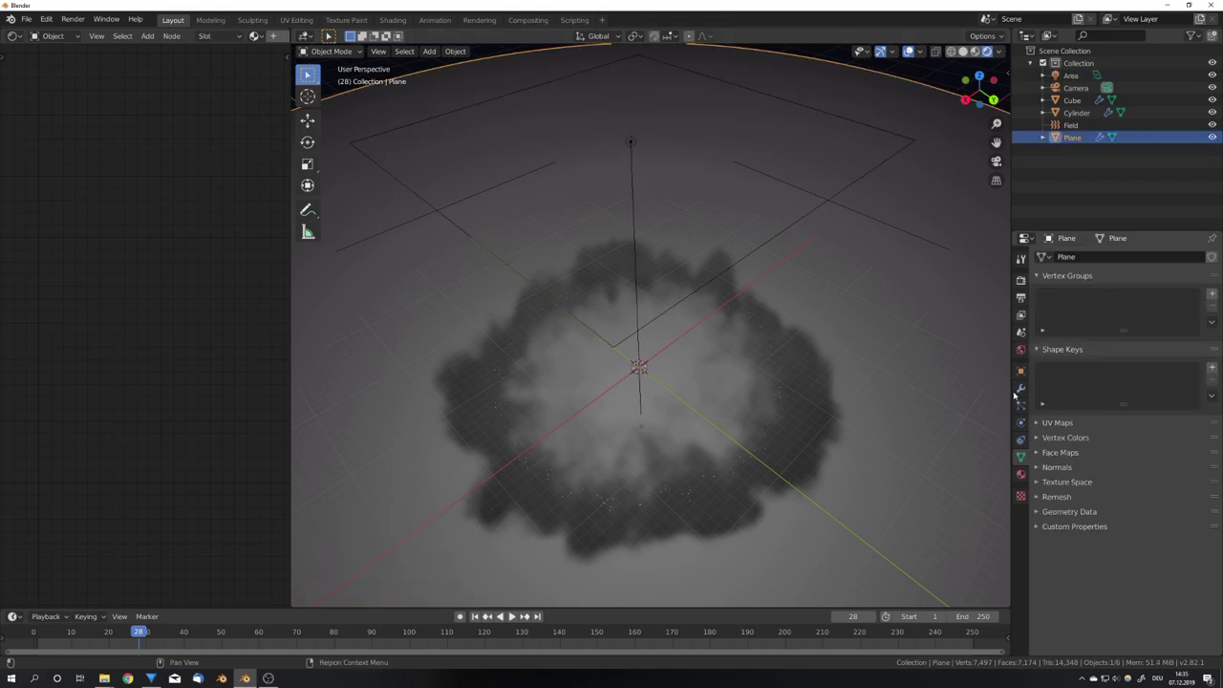
left_click(1020, 473)
left_click(1132, 308)
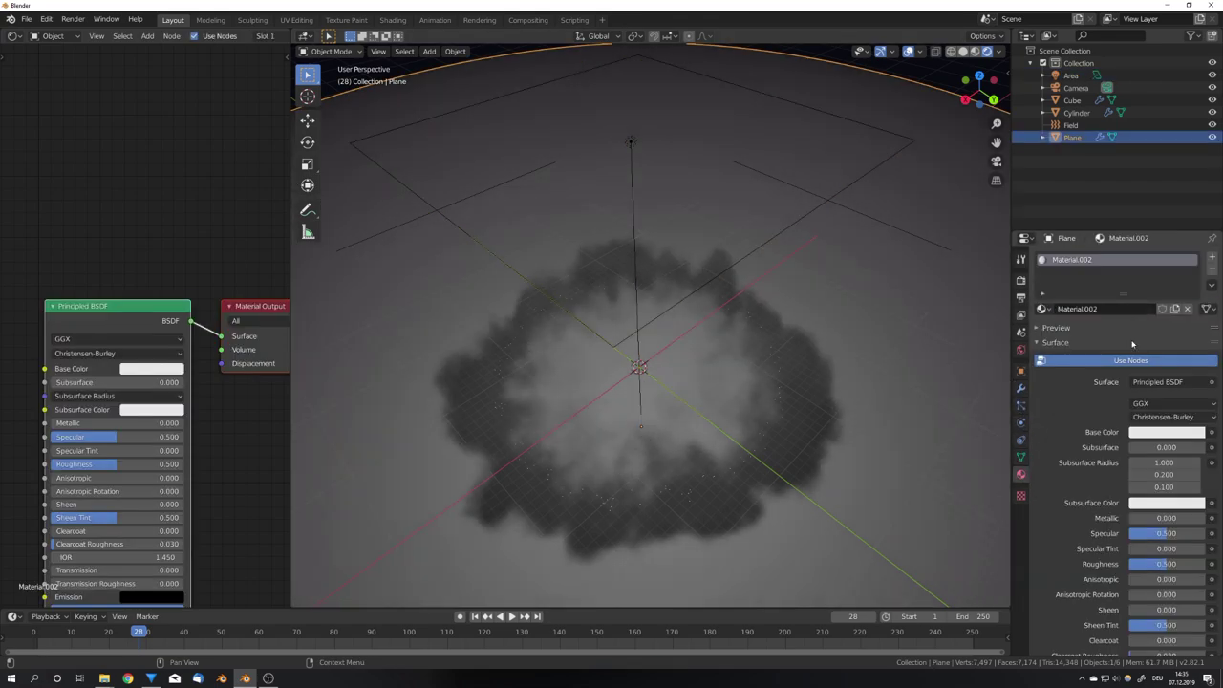
left_click(1156, 436)
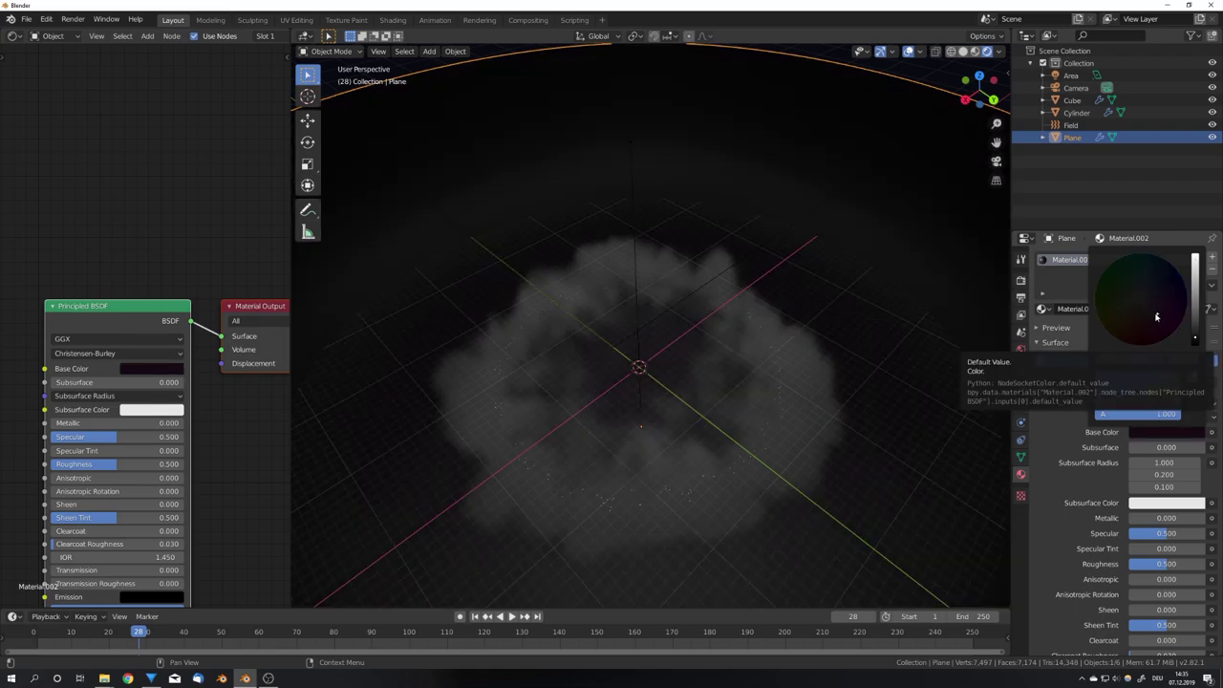
key("KP_0")
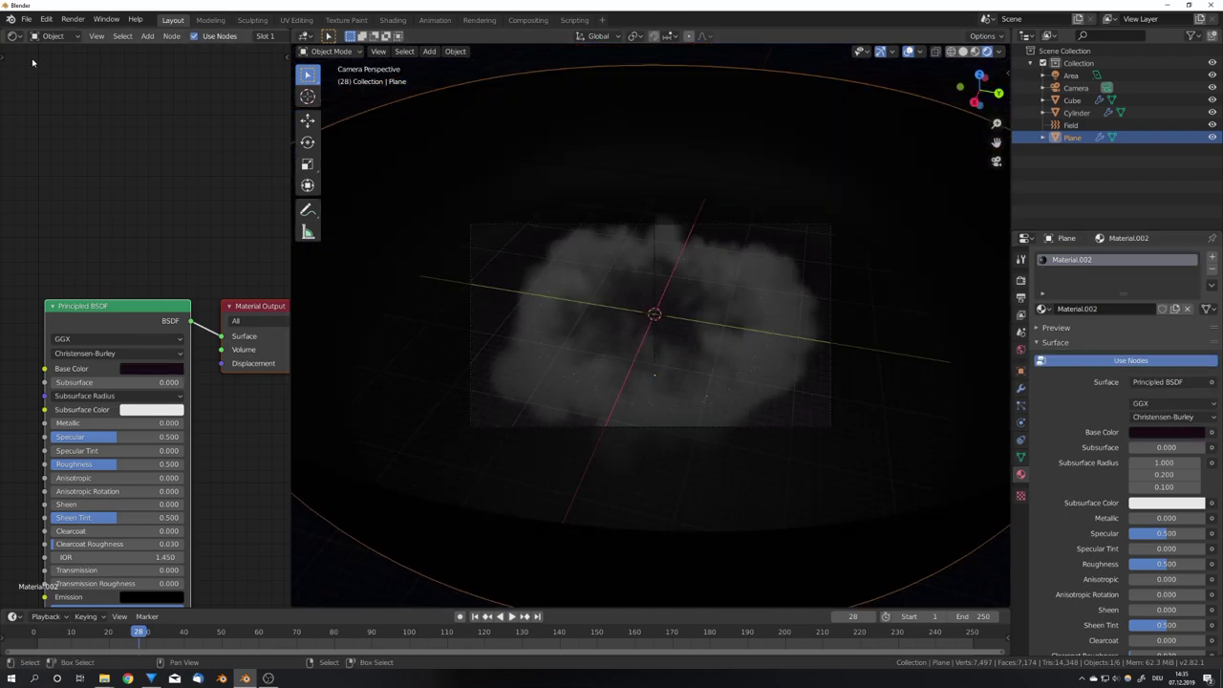
- Add a Volume Scatter node to the world shader and connect it to the World Output's Volume input
left_click(53, 35)
left_click(67, 56)
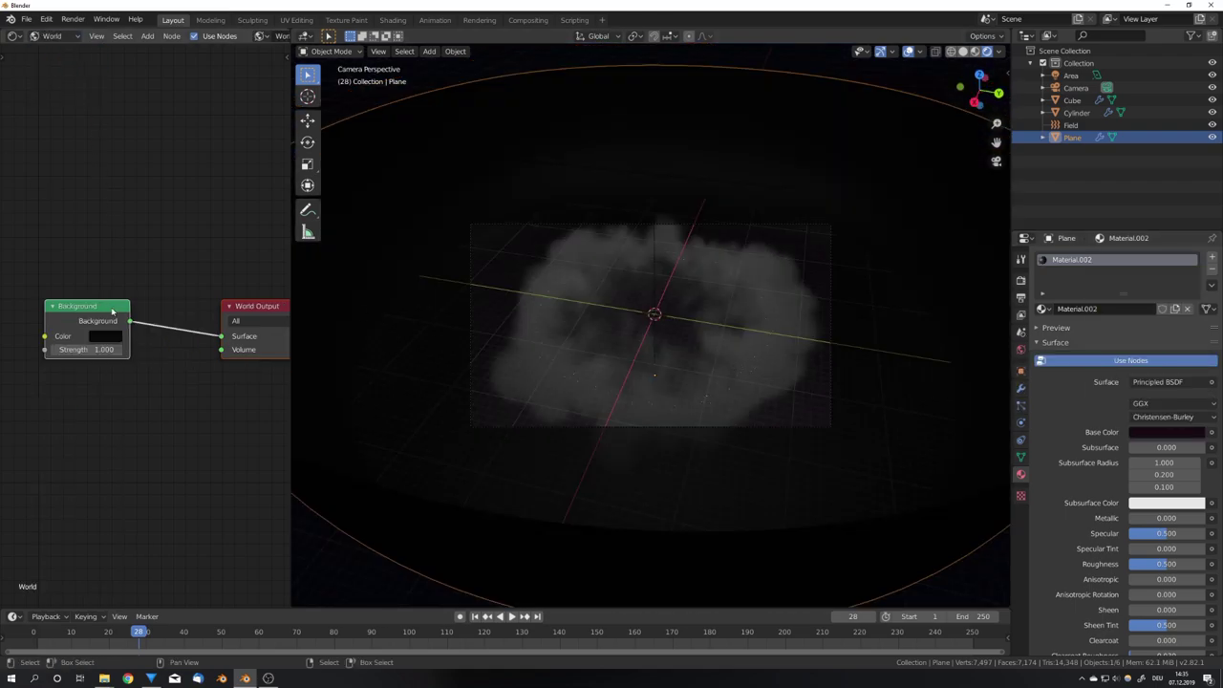
left_click_drag(110, 313, 135, 287)
key("shift+a")
left_click(139, 369)
type("v")
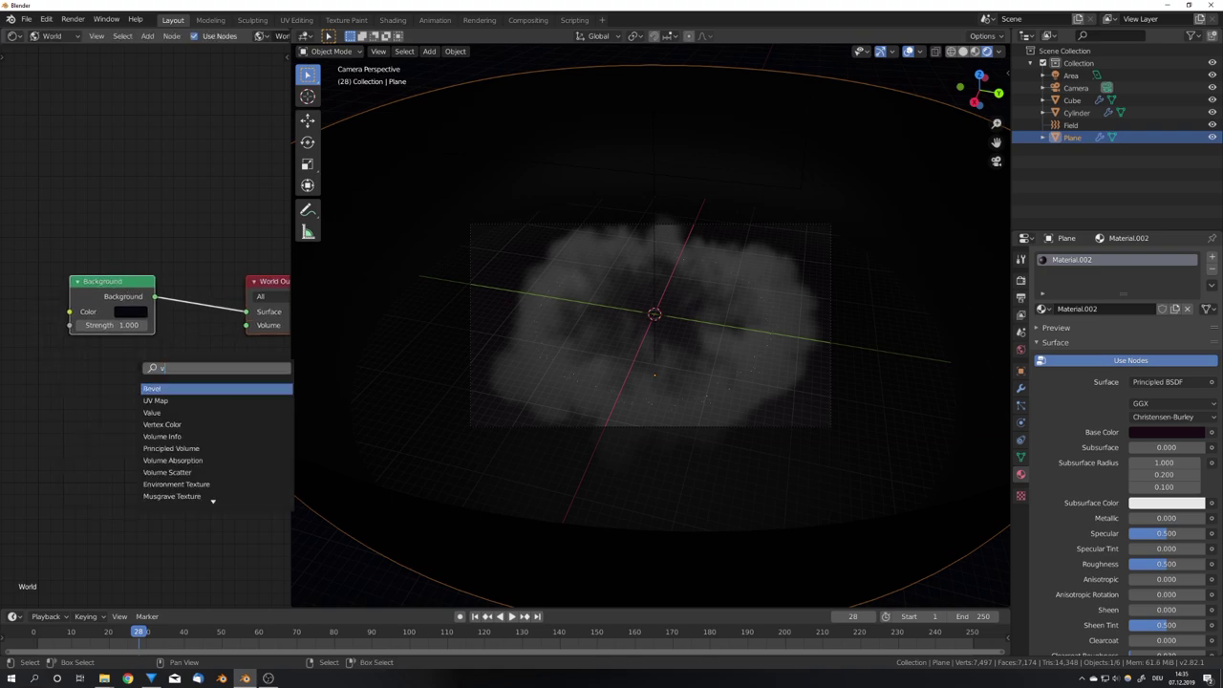
type("olu")
left_click(172, 425)
left_click(67, 376)
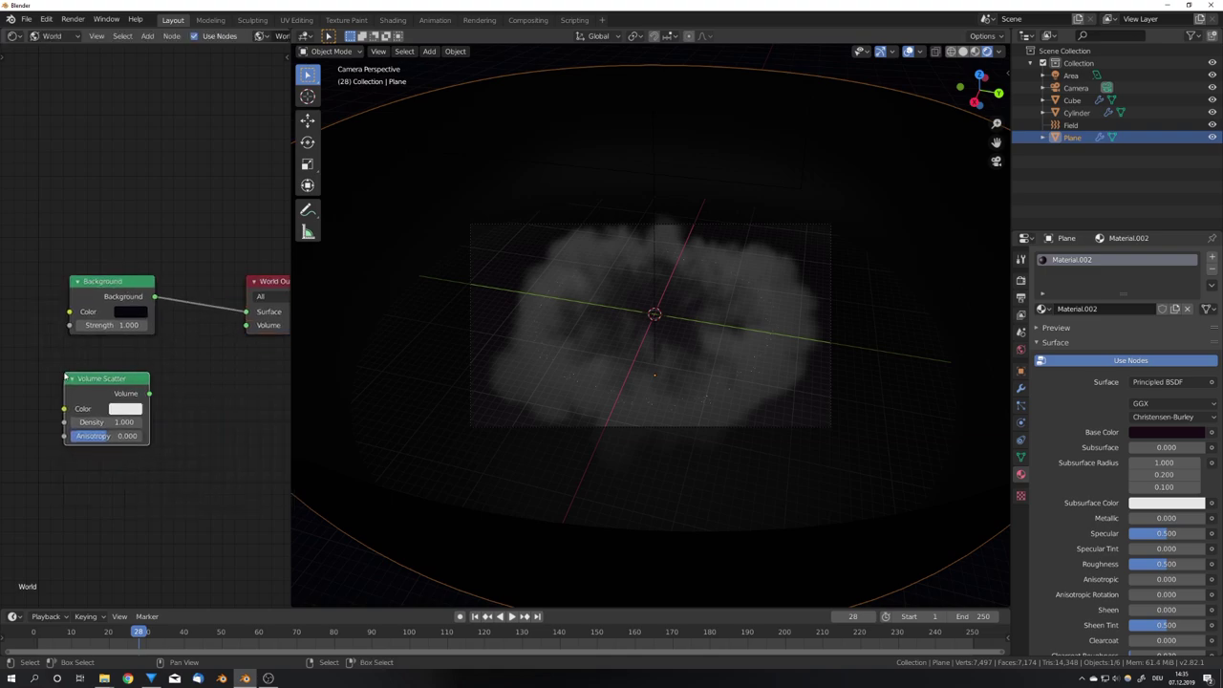
left_click_drag(149, 393, 246, 325)
- Set the world Volume Scatter node's density to 0.01 and anisotropy to 0.67
middle_click_drag(548, 347, 576, 338)
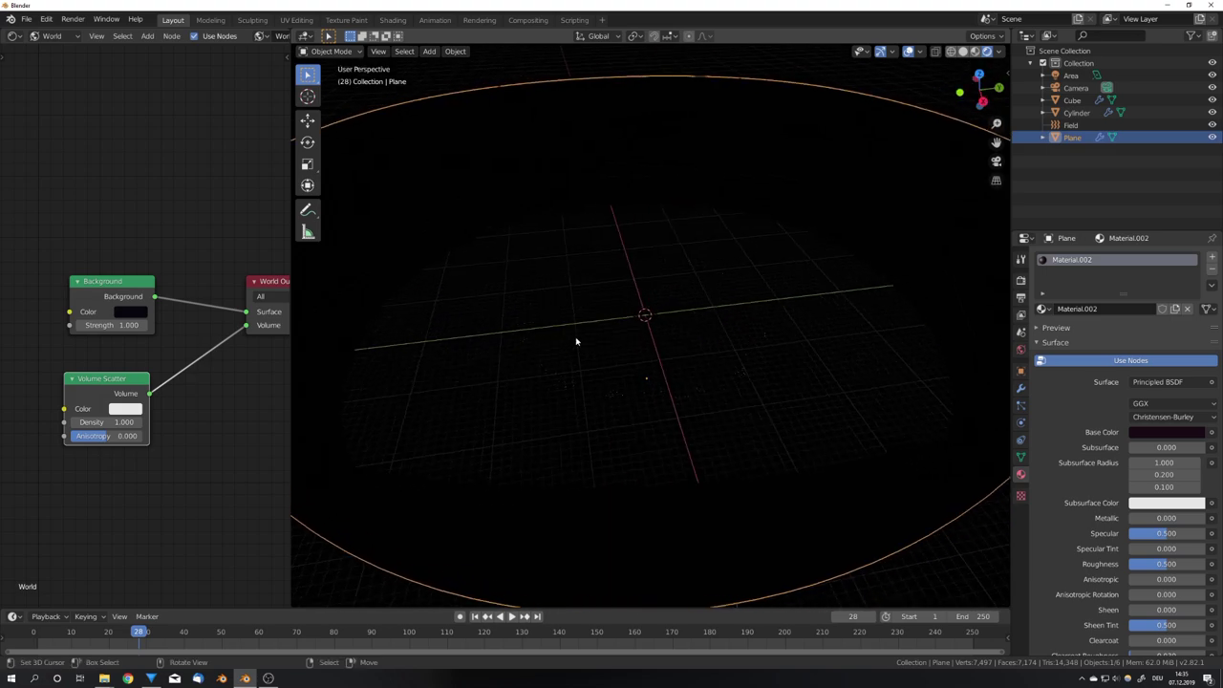
left_click(113, 421)
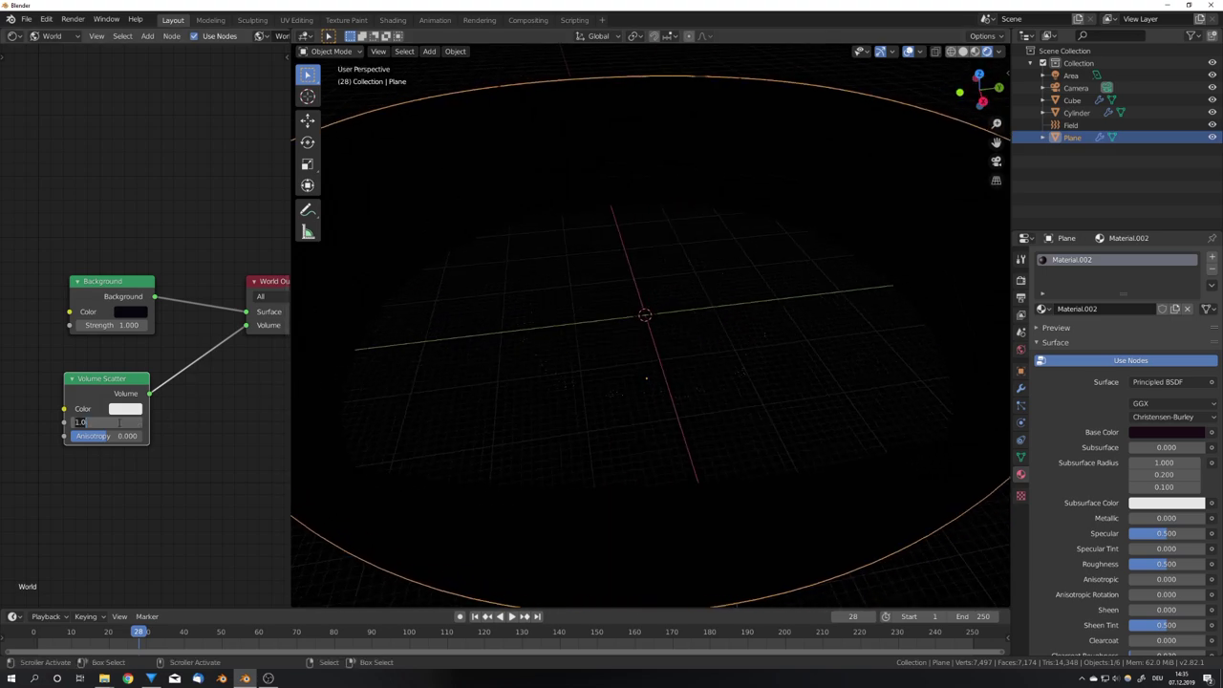
type(".01")
key("Return")
middle_click_drag(513, 323, 483, 300)
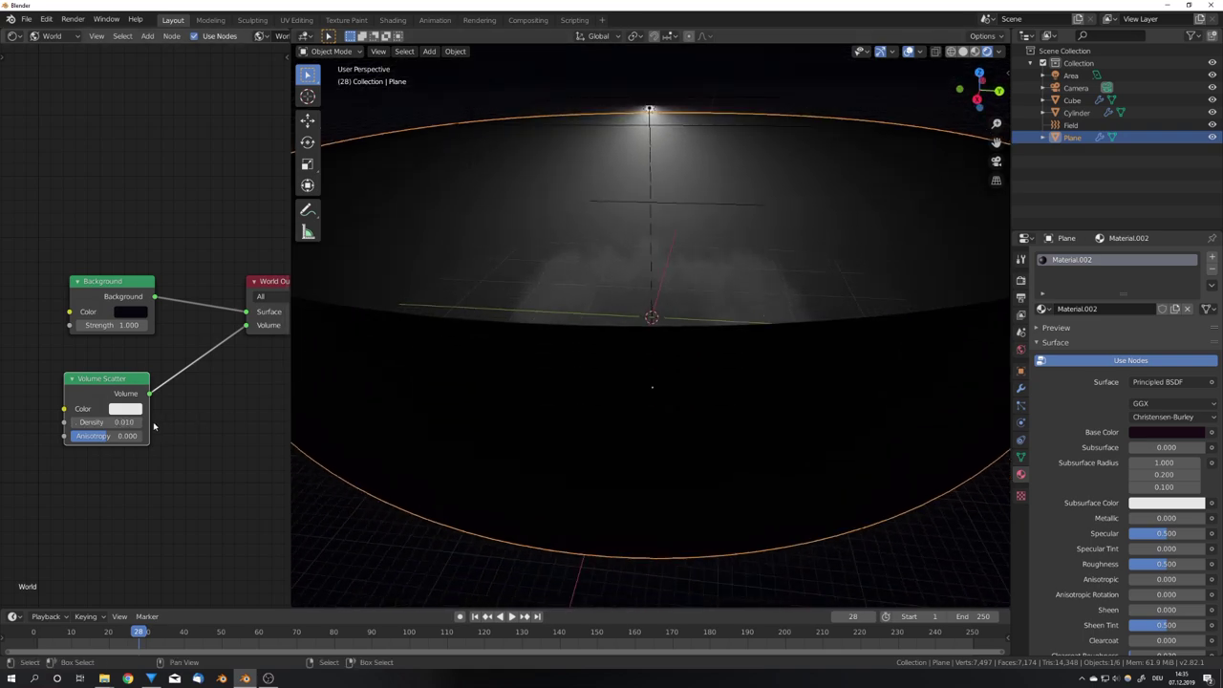
left_click(125, 436)
type(".67")
key("Return")
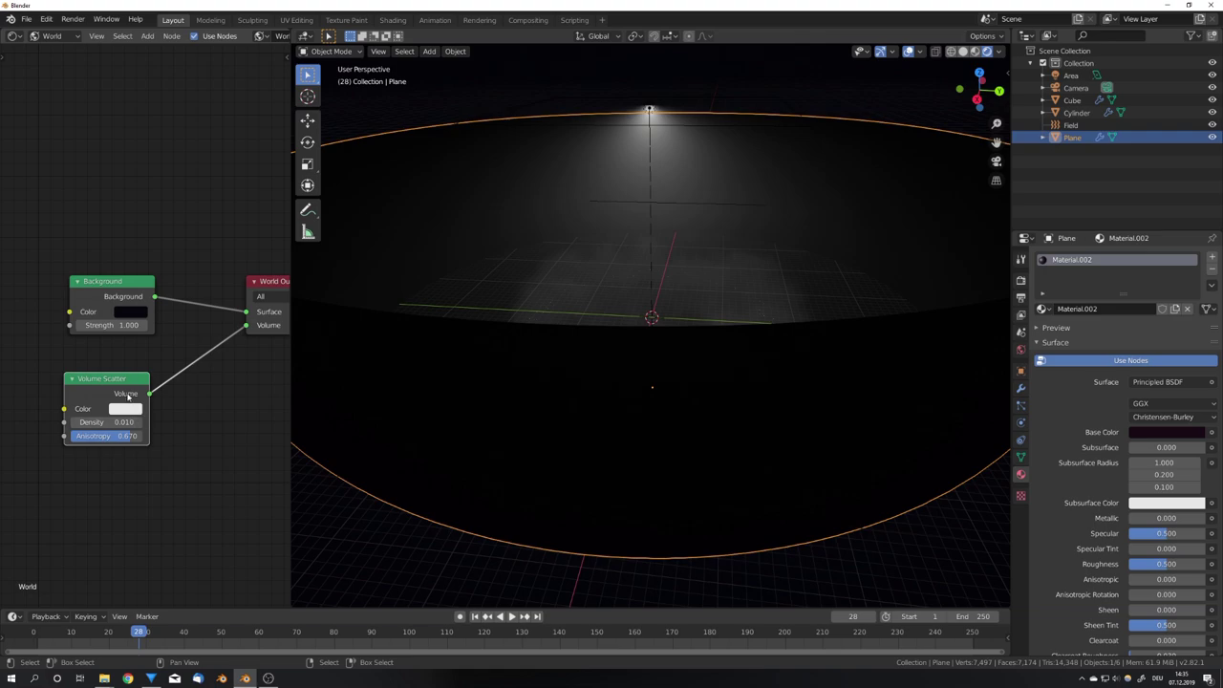
- Select the area light above the smoke ring and adjust its height along the Z axis
left_click_drag(128, 394, 130, 394)
key("KP_0")
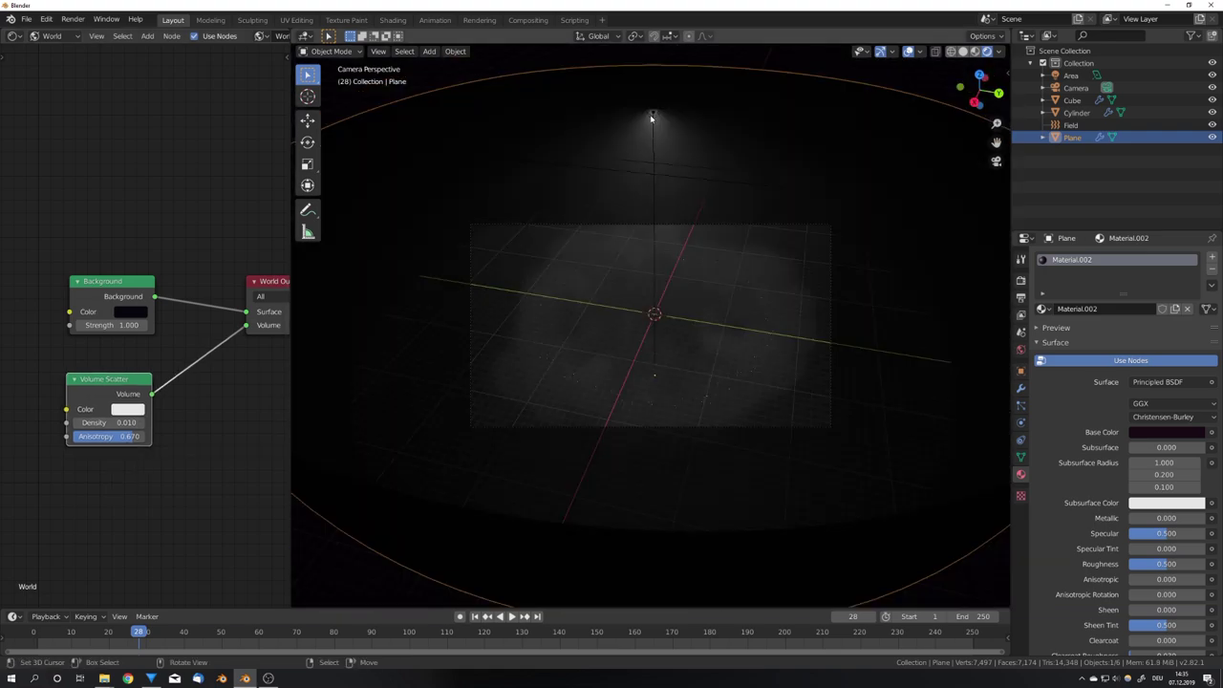
left_click(652, 116)
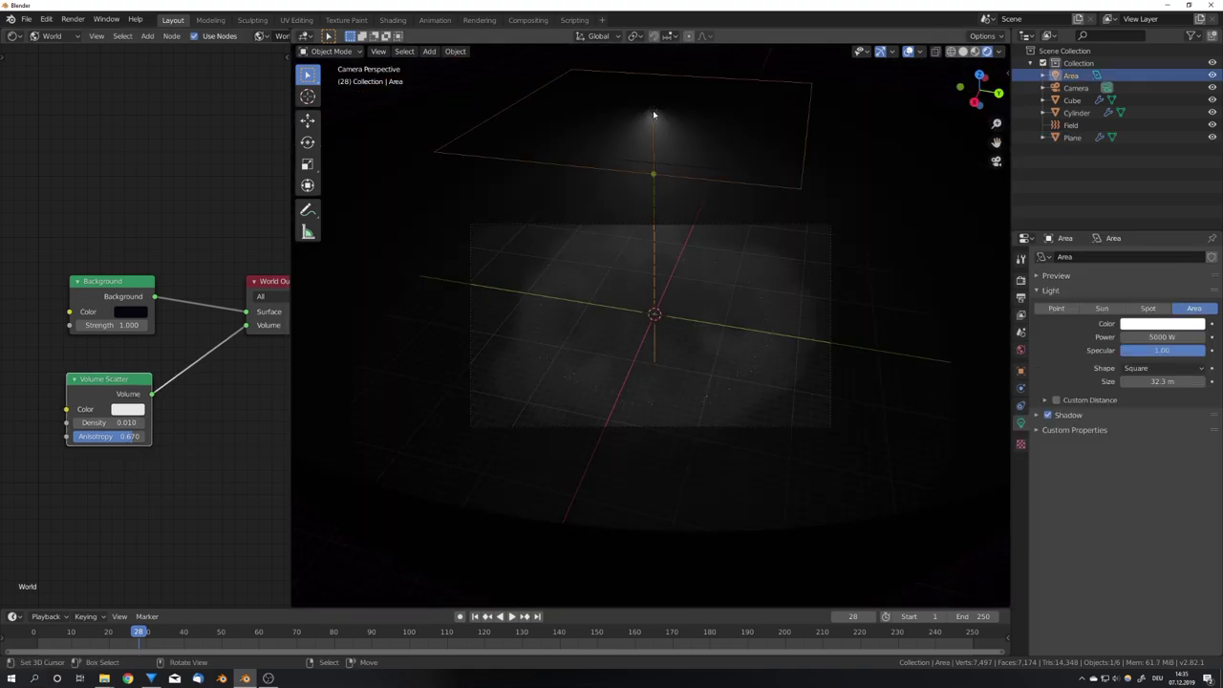
key("g")
key("z")
left_click(756, 168)
- Duplicate the area light to one side, tilt the copy by about 32.7° and 13.8°, and colour it orange
middle_click_drag(756, 168, 704, 303)
key("shift+d")
key("r")
key("r")
left_click(712, 401)
middle_click_drag(721, 399, 904, 334)
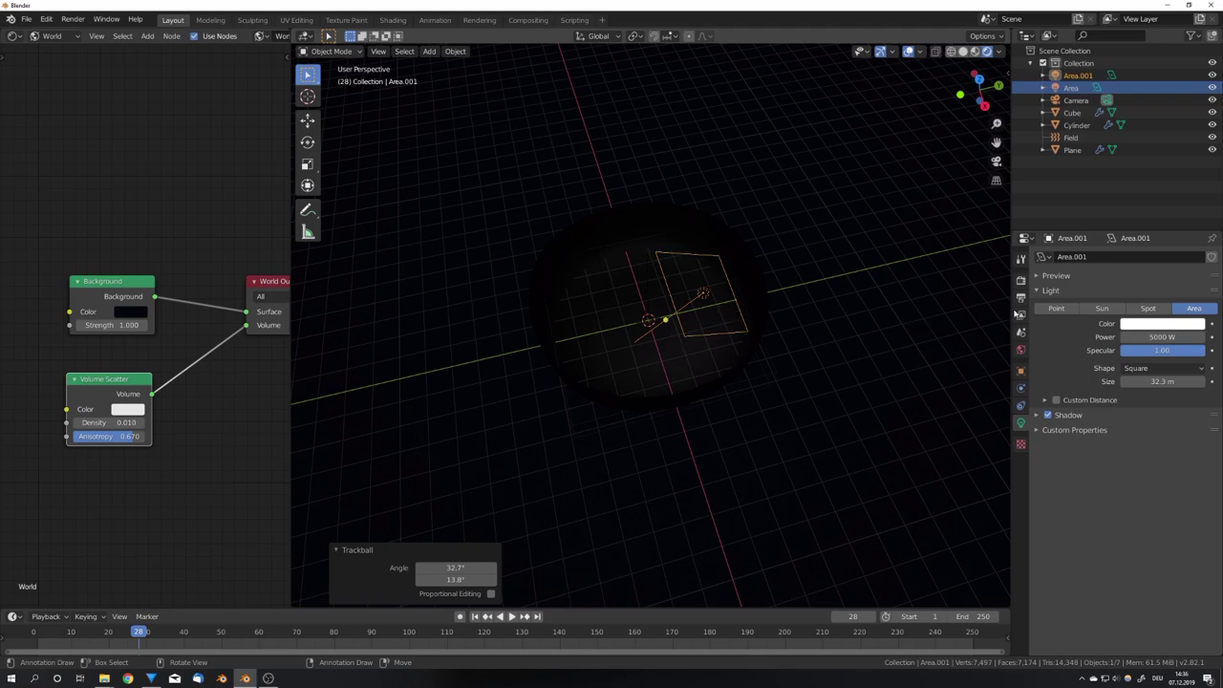
left_click(1161, 323)
left_click(1129, 232)
middle_click_drag(840, 287, 786, 316)
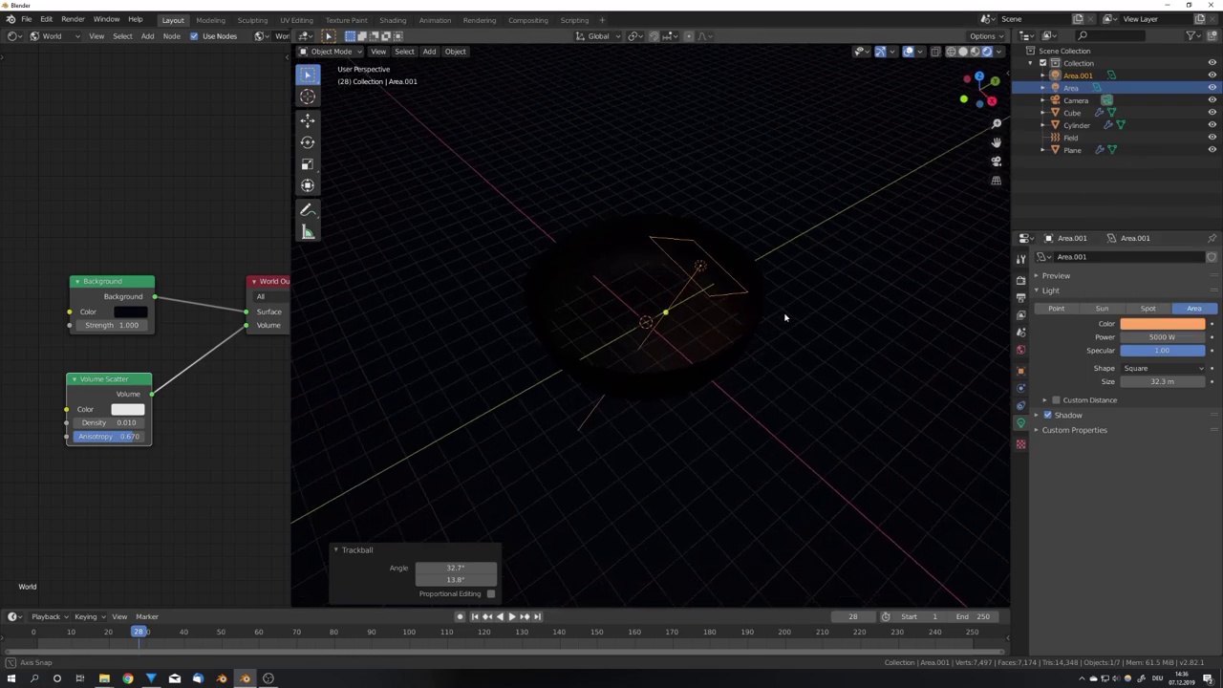
- Duplicate the orange light to the opposite side, tilt the copy by about 74.5° and -32.7°, and colour it light blue
key("shift+d")
key("r")
key("r")
left_click(686, 382)
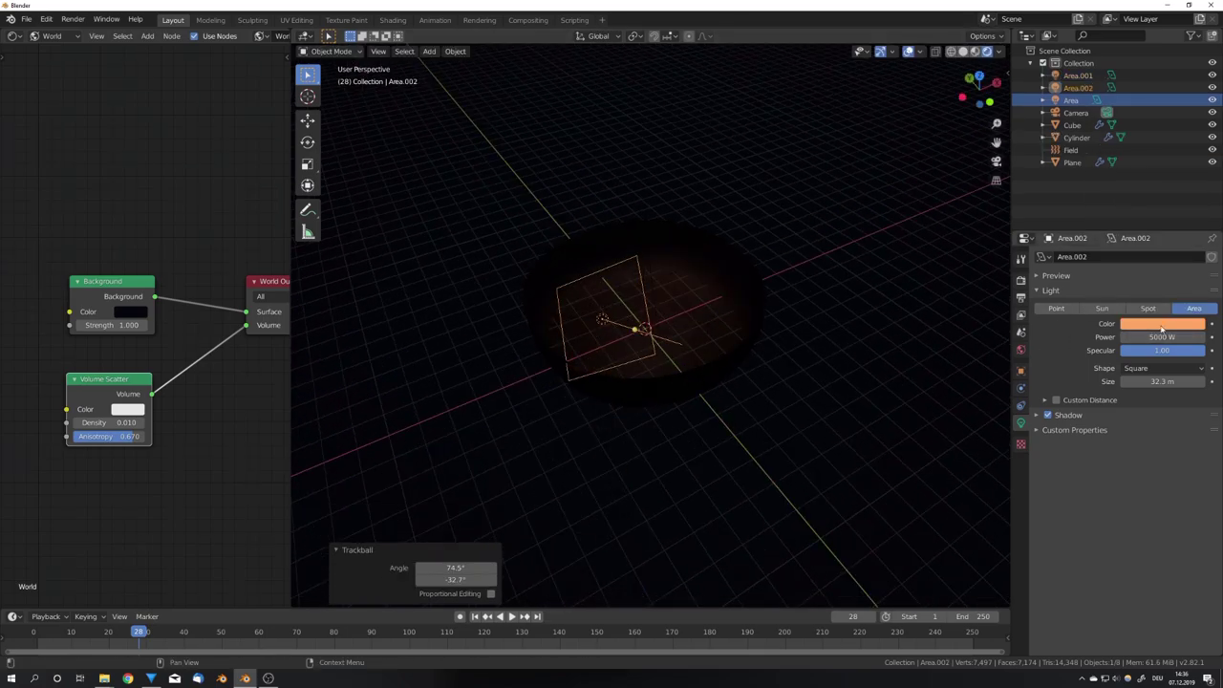
left_click(1162, 323)
left_click(1148, 177)
middle_click_drag(859, 315, 784, 312)
- Deselect everything and play the animation from the start through the camera, stopping at frame 20
key("KP_0")
key("alt+a")
scroll(740, 351, "up", 3)
scroll(740, 351, "down", 3)
scroll(733, 355, "up", 2)
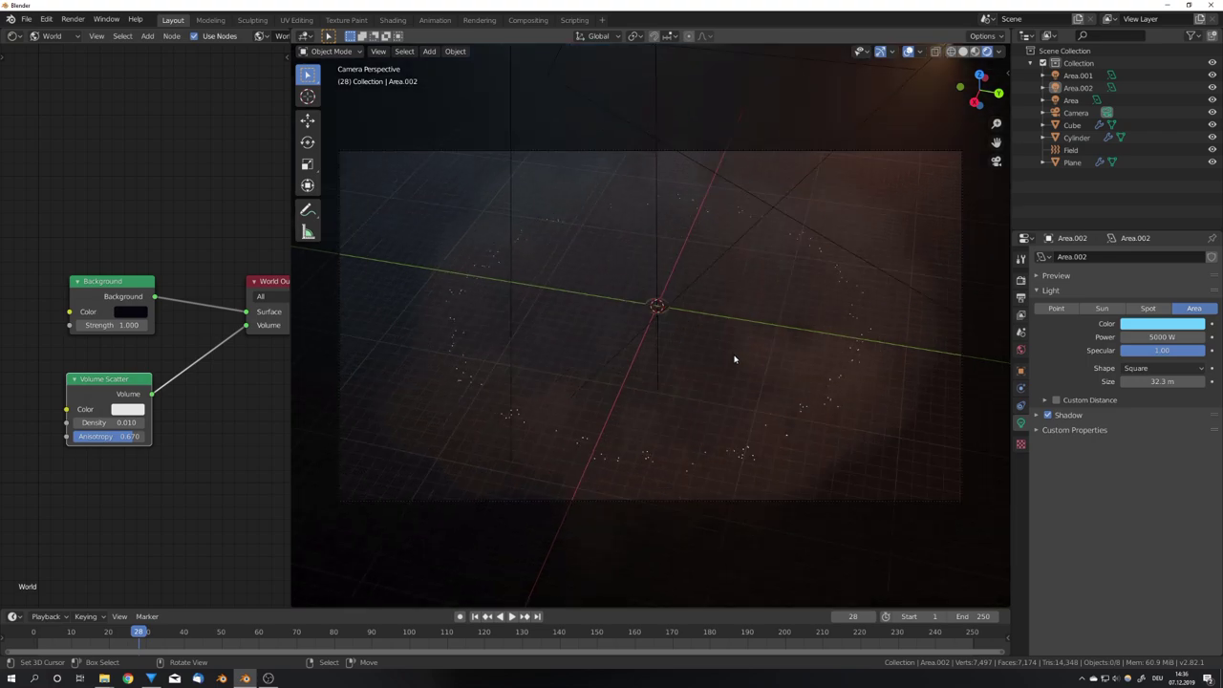
key("shift+Left")
key("space")
key("space")
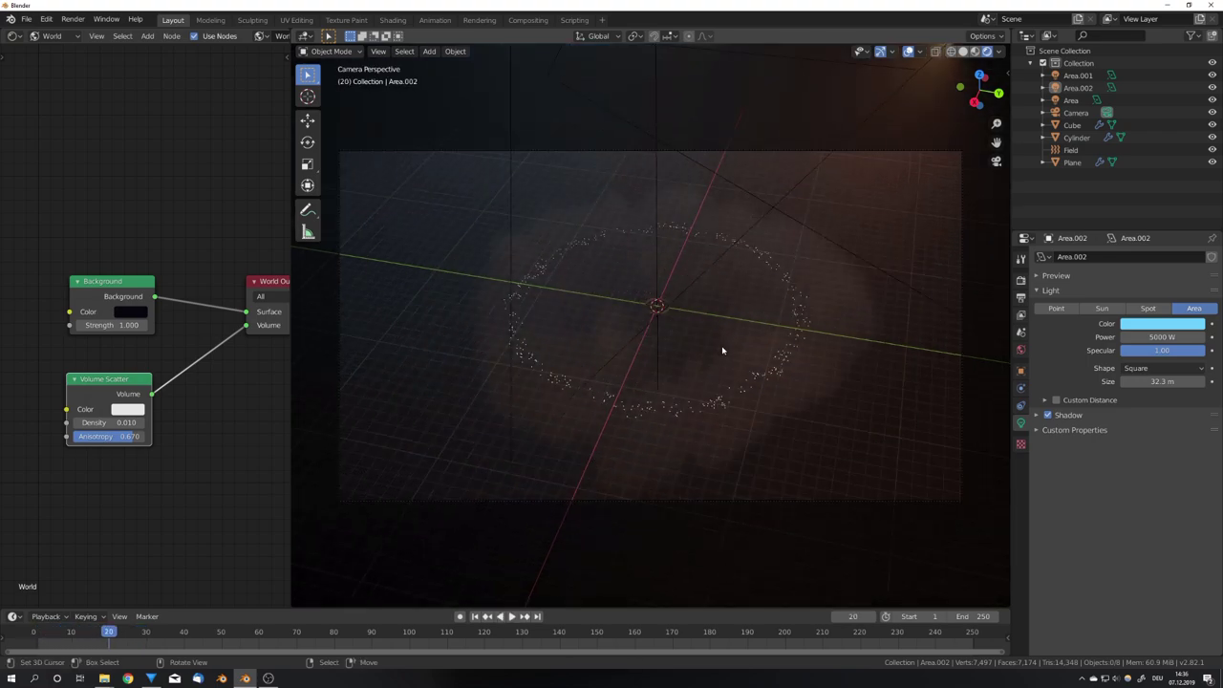
- Select the domain cube and switch the Shader Editor from the world shader back to the object's material
left_click(703, 403)
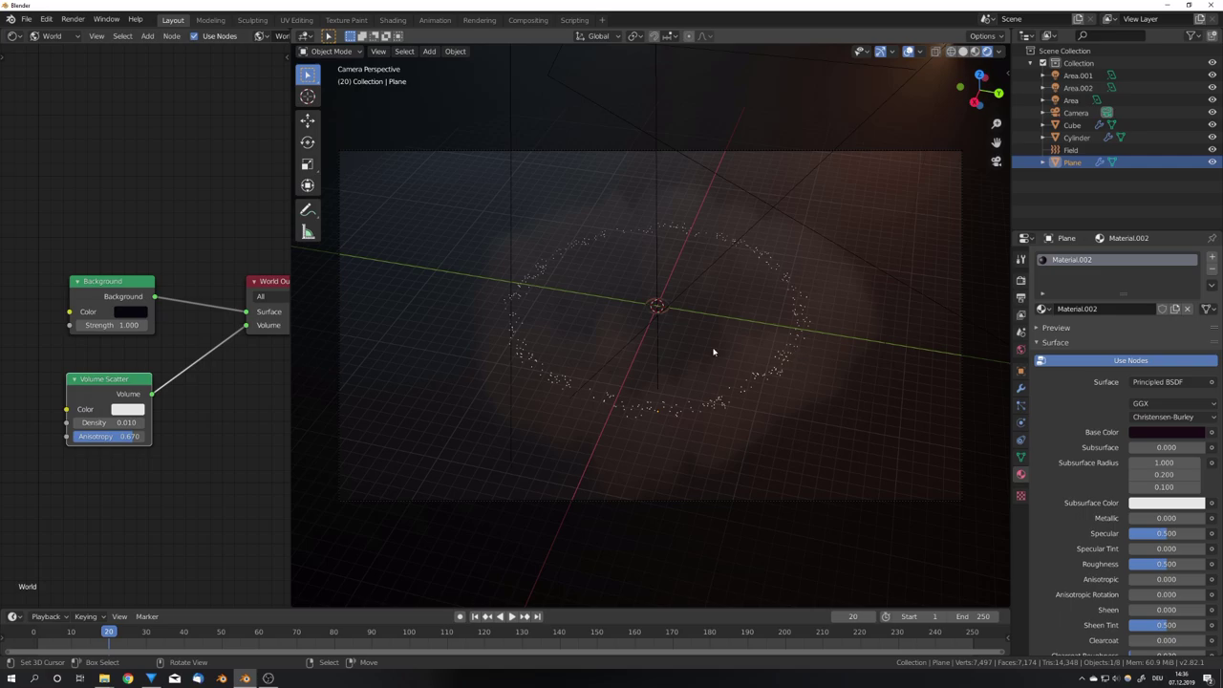
scroll(713, 352, "down", 1)
middle_click_drag(742, 394, 775, 395)
scroll(736, 363, "down", 6)
scroll(775, 396, "up", 4)
left_click(839, 407)
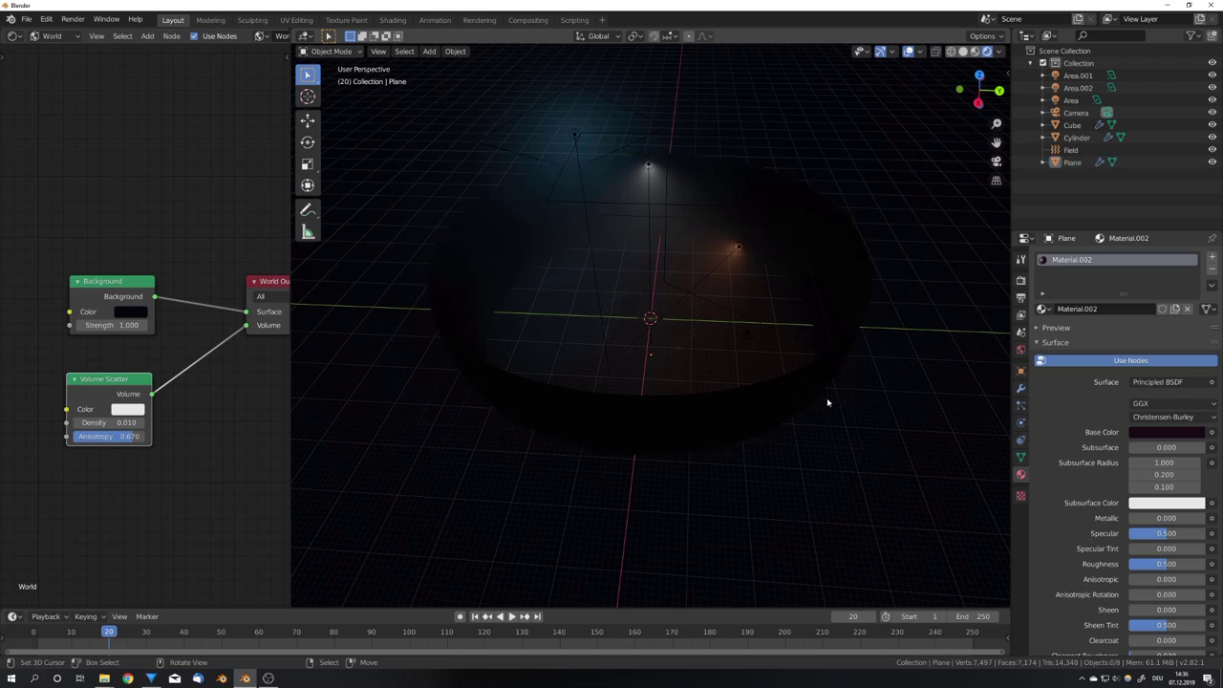
left_click(859, 455)
middle_click_drag(860, 437, 744, 373)
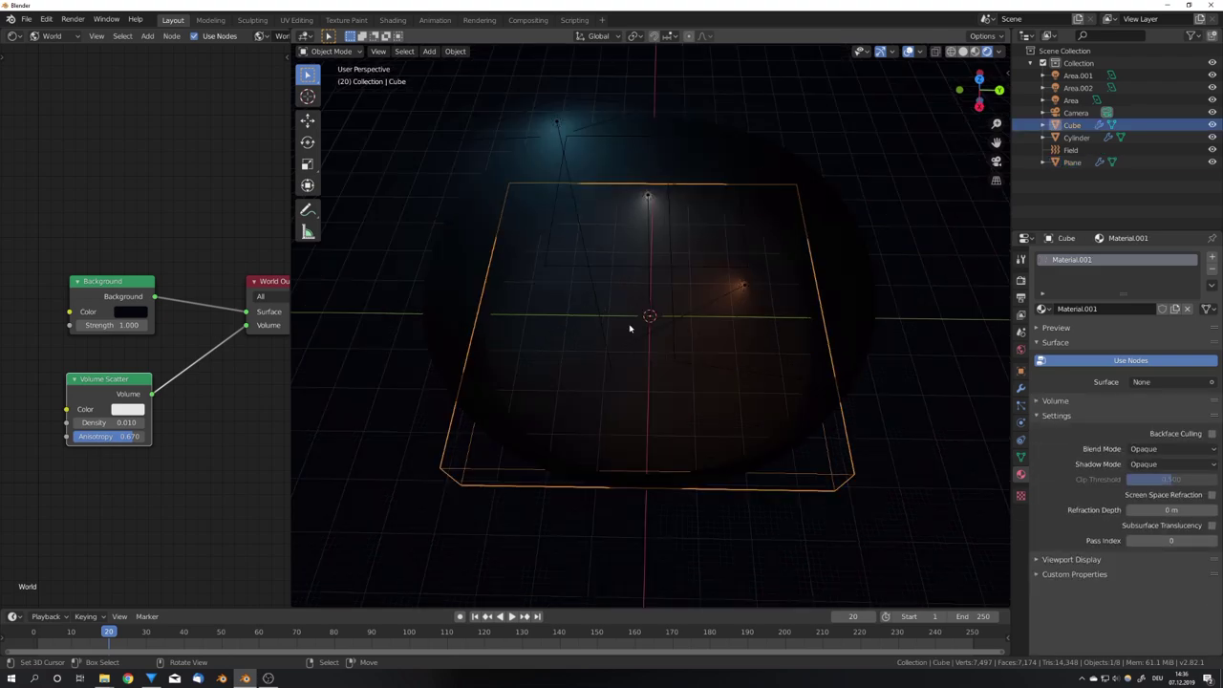
left_click(48, 36)
left_click(54, 50)
- Set the Principled Volume density to 10 and check the smoke ring through the camera
scroll(82, 315, "up", 3)
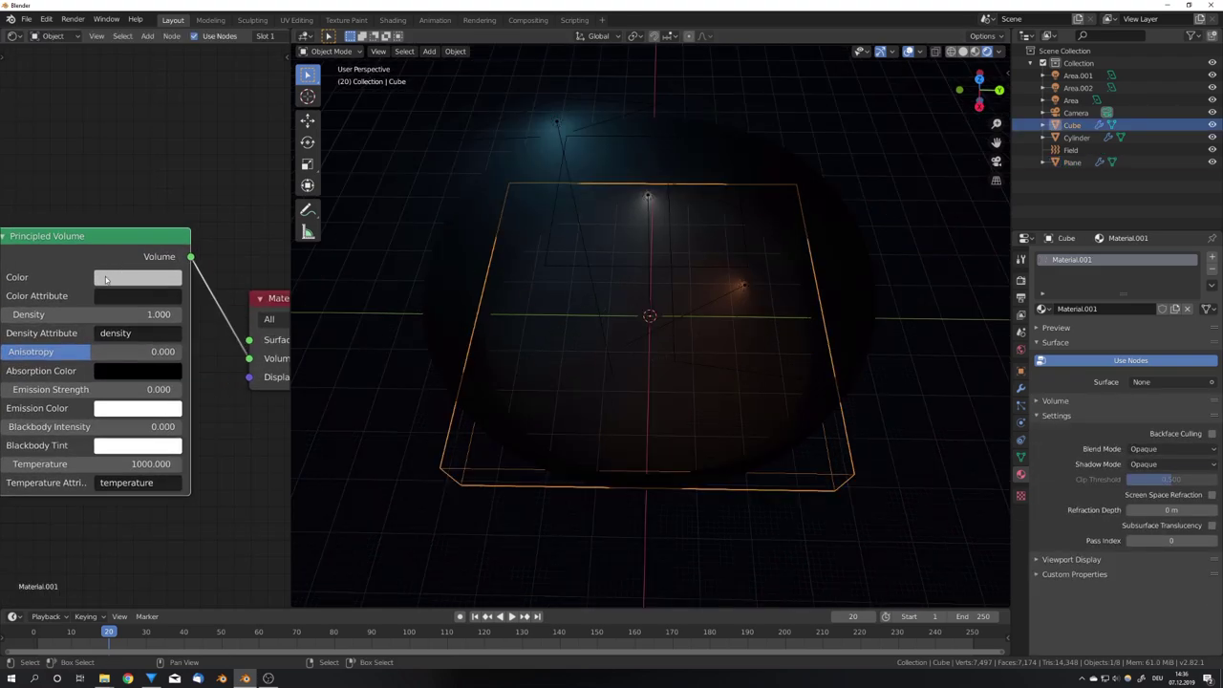
left_click(82, 315)
type("10")
key("Return")
middle_click_drag(511, 277, 497, 280)
key("KP_0")
scroll(641, 327, "up", 3)
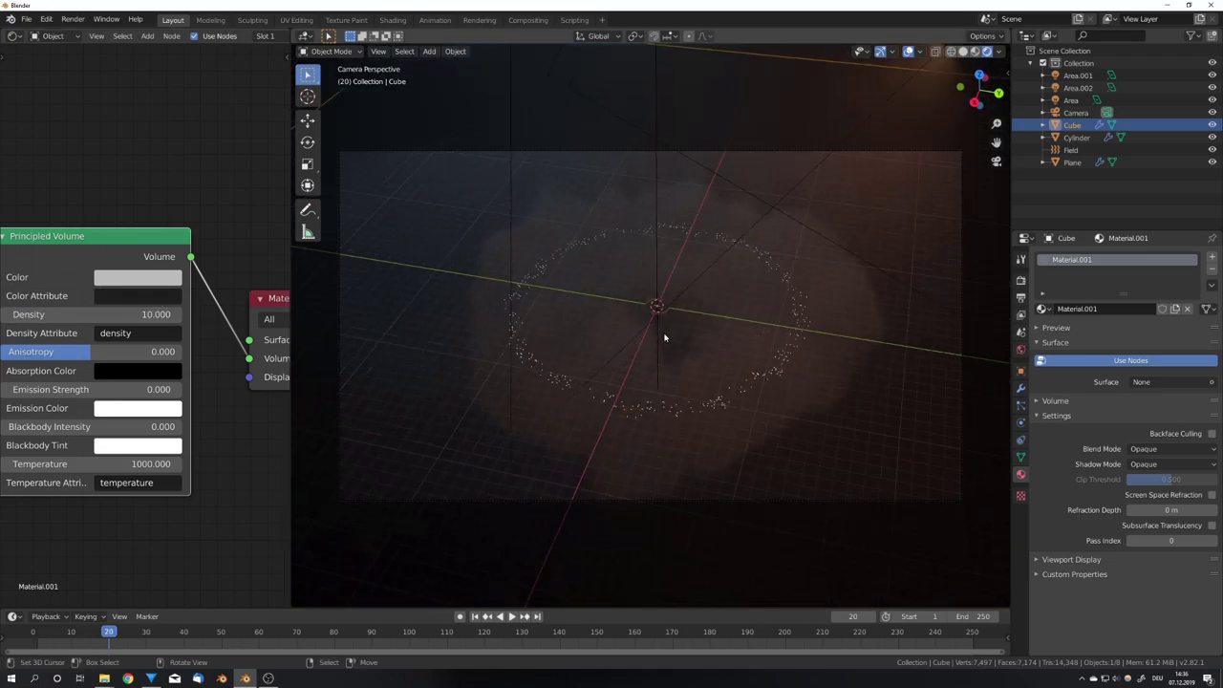
- Enable Ambient Occlusion and Screen Space Reflections in the Eevee render settings
left_click(1020, 280)
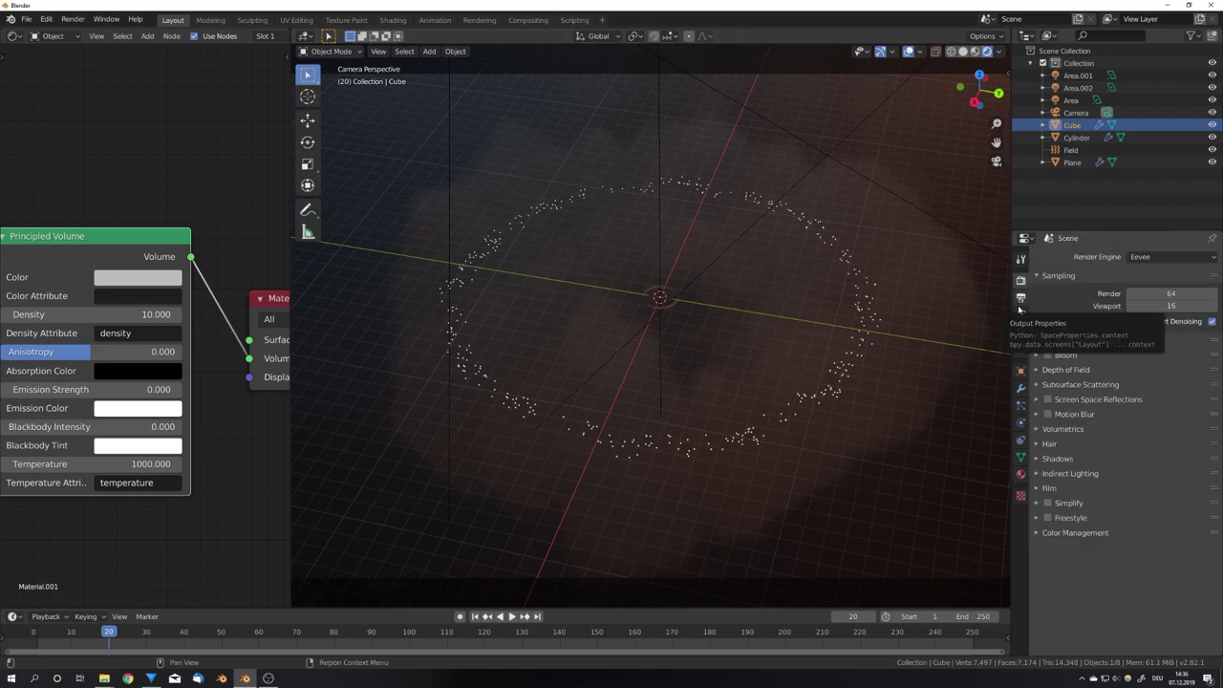
left_click(1074, 342)
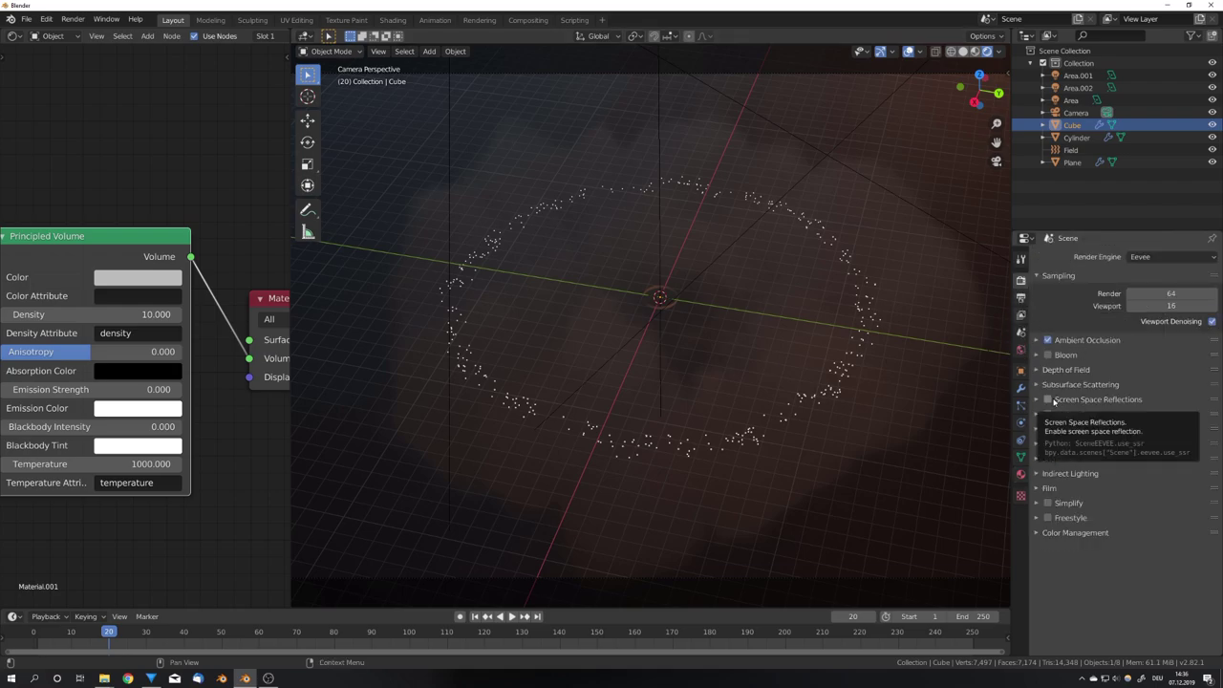
left_click(1051, 400)
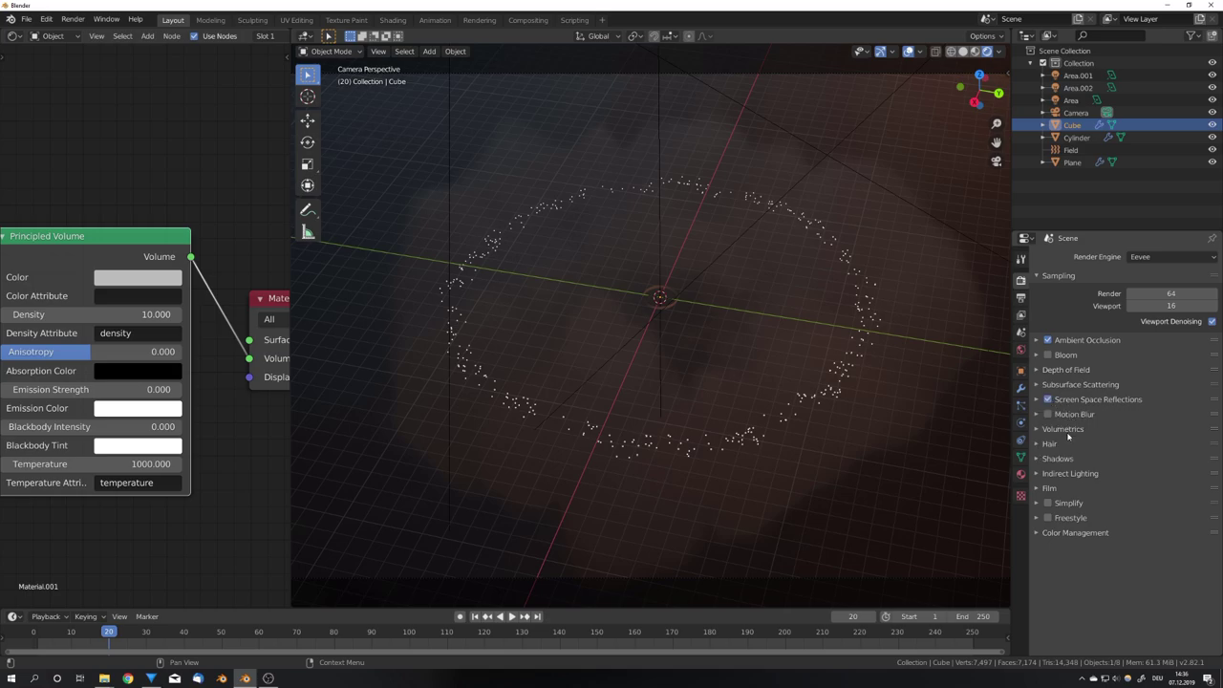
- Enable Volumetric Shadows and set the volumetric tile size to 2px
left_click(1064, 429)
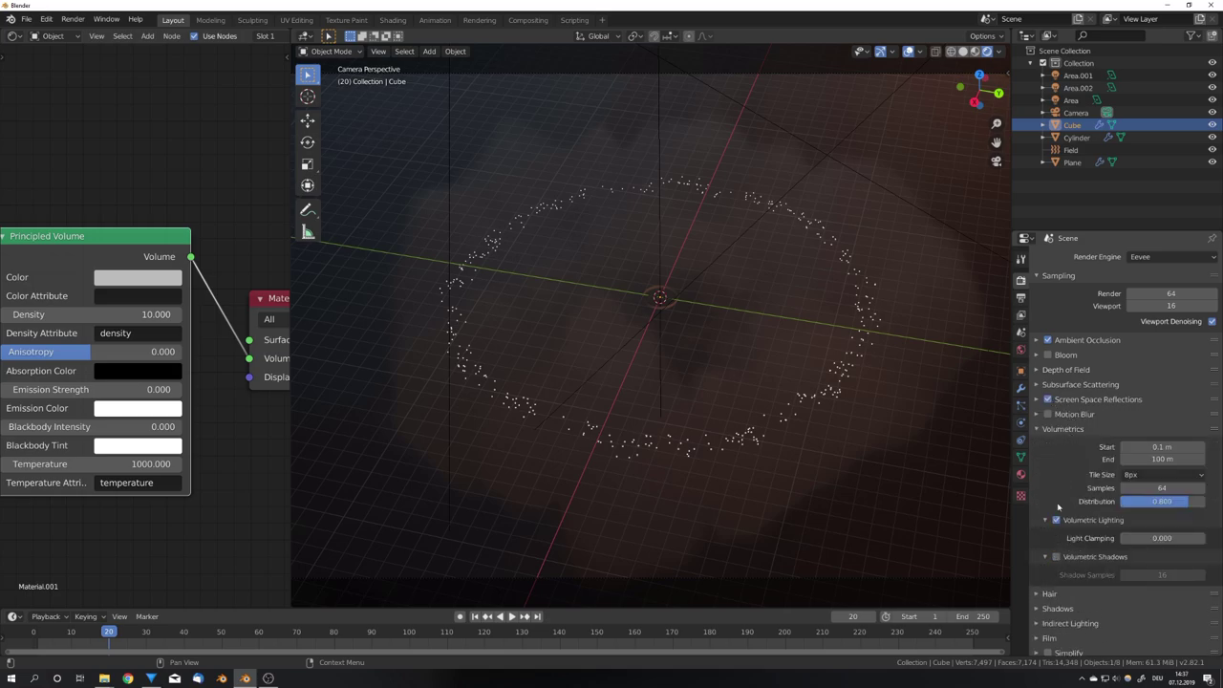
left_click(1055, 556)
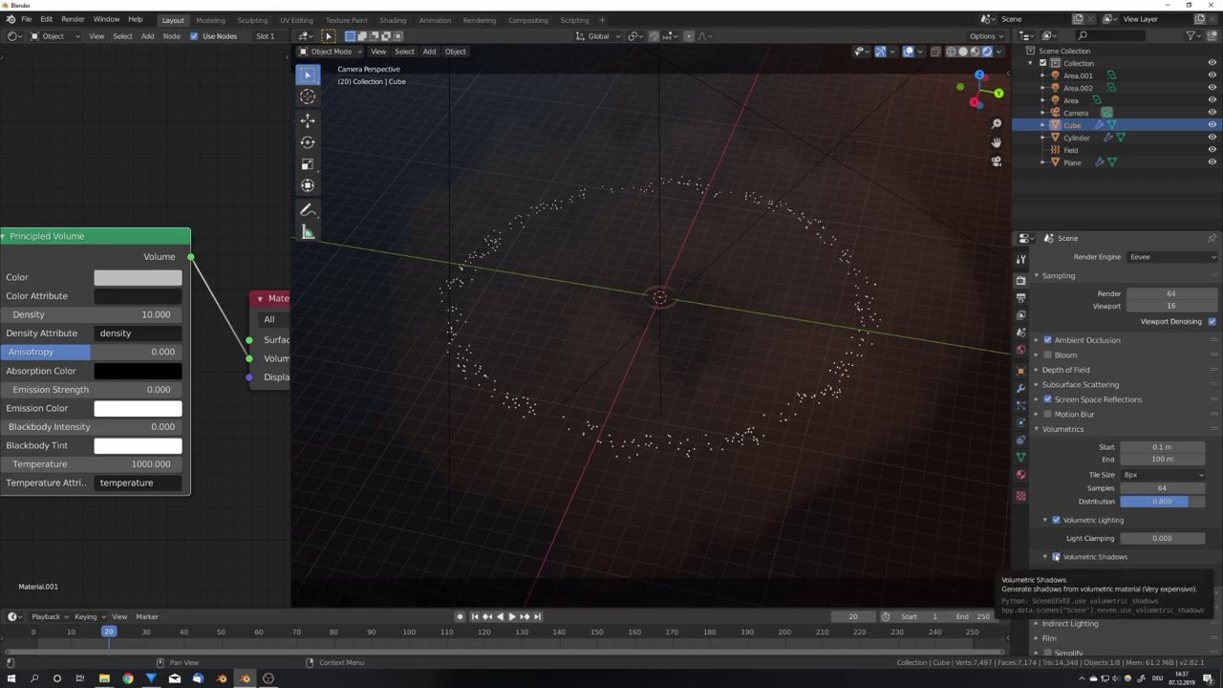
left_click(1147, 476)
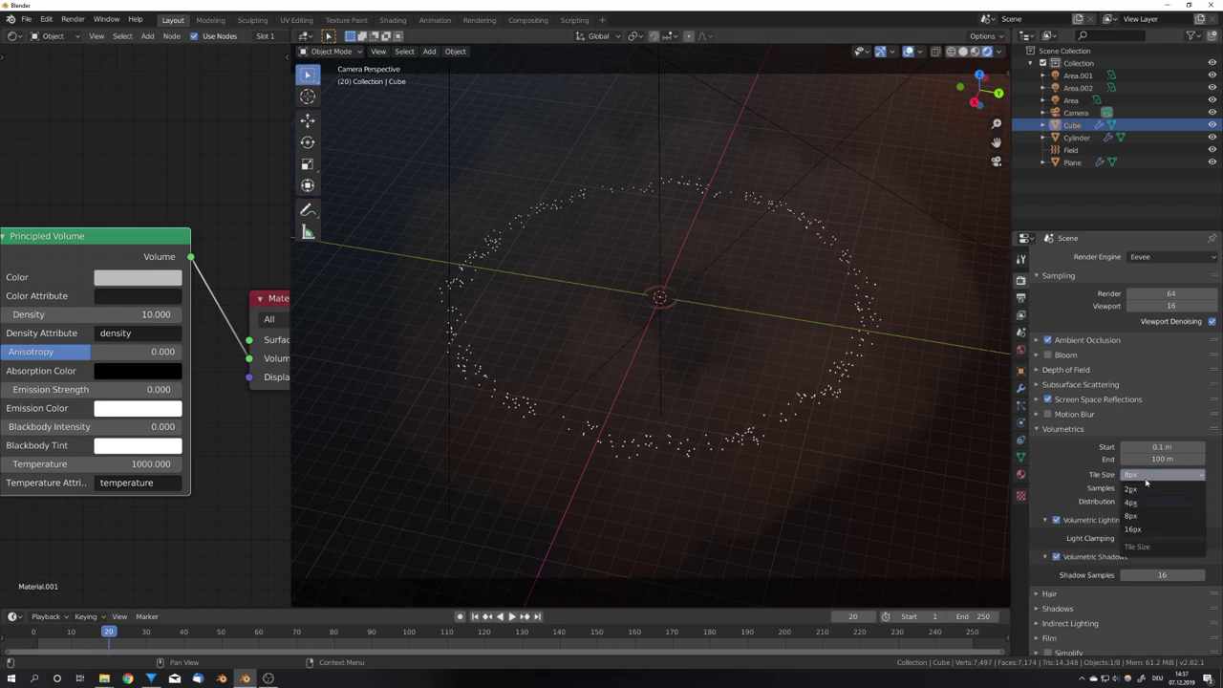
left_click(1140, 488)
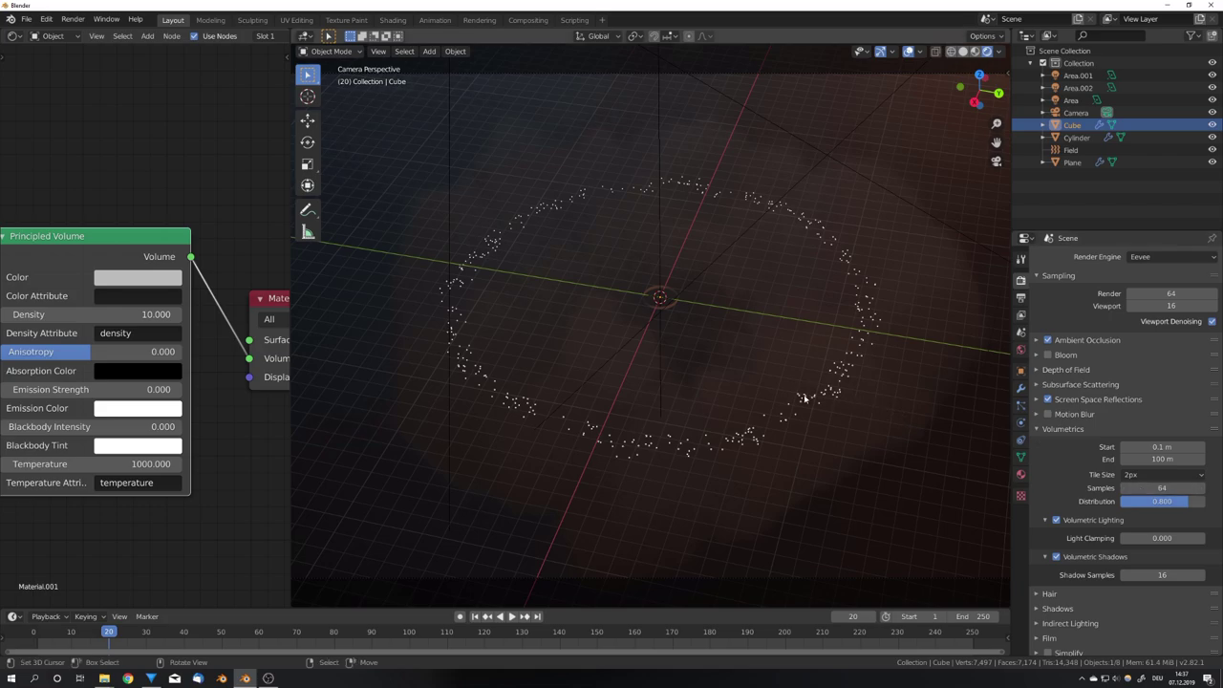
scroll(770, 392, "down", 3)
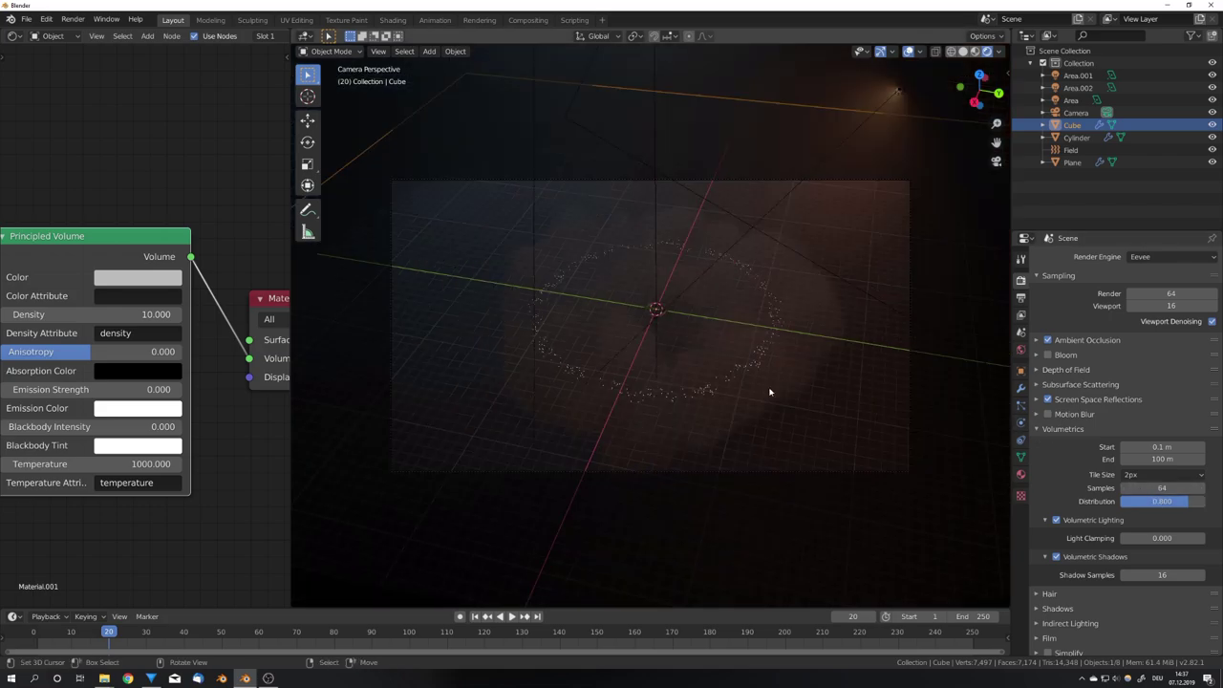